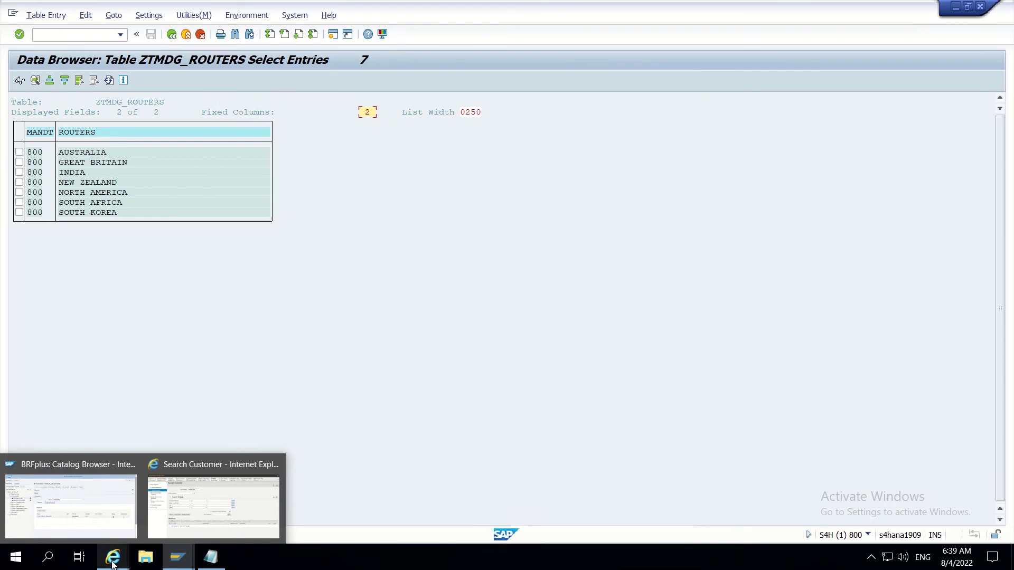
Step: Switch to the Search Customer page and start a new organization with the change request type Create Customer - Planet in a maximized window
click(200, 523)
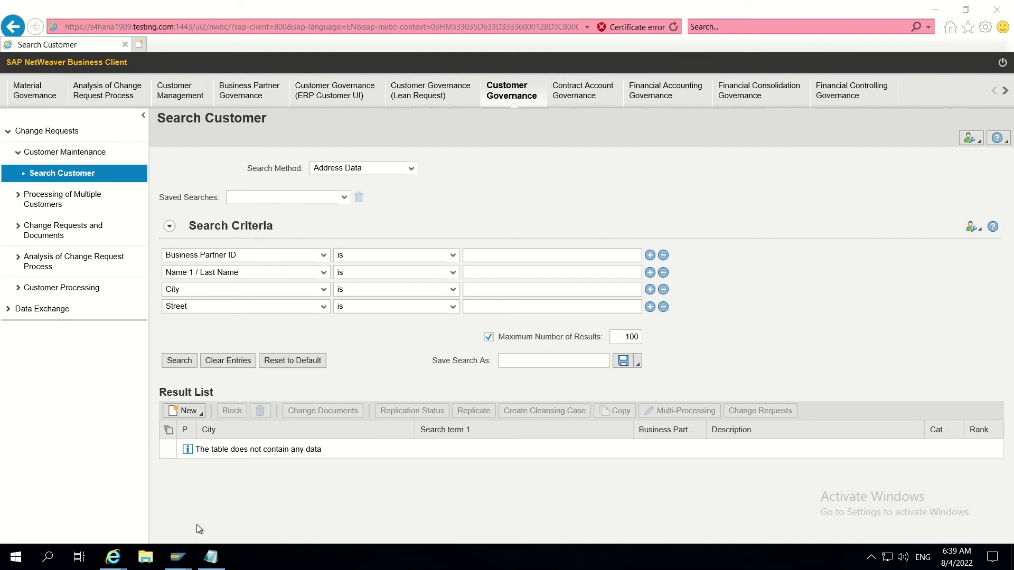
click(190, 411)
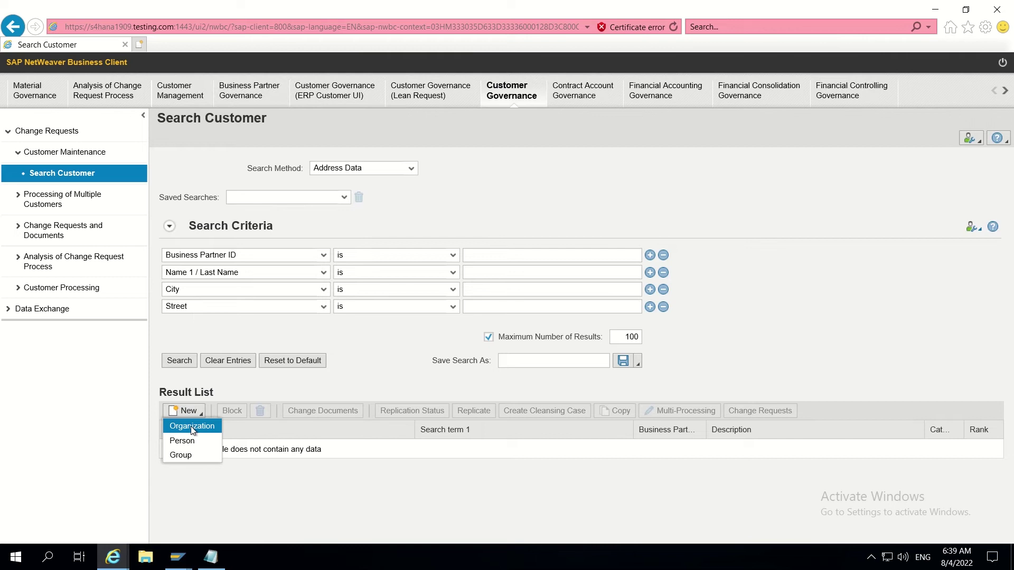
click(192, 431)
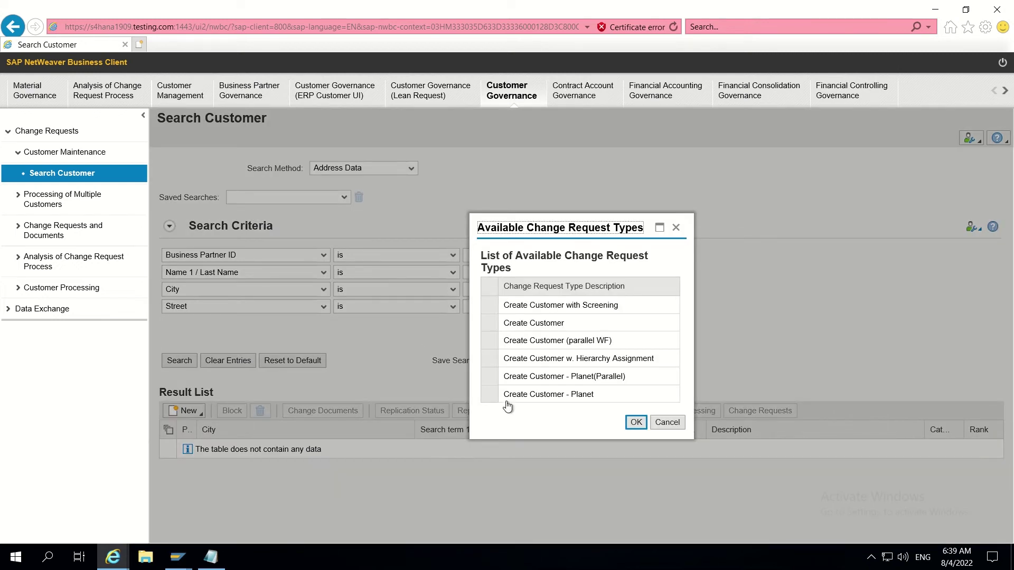
click(507, 396)
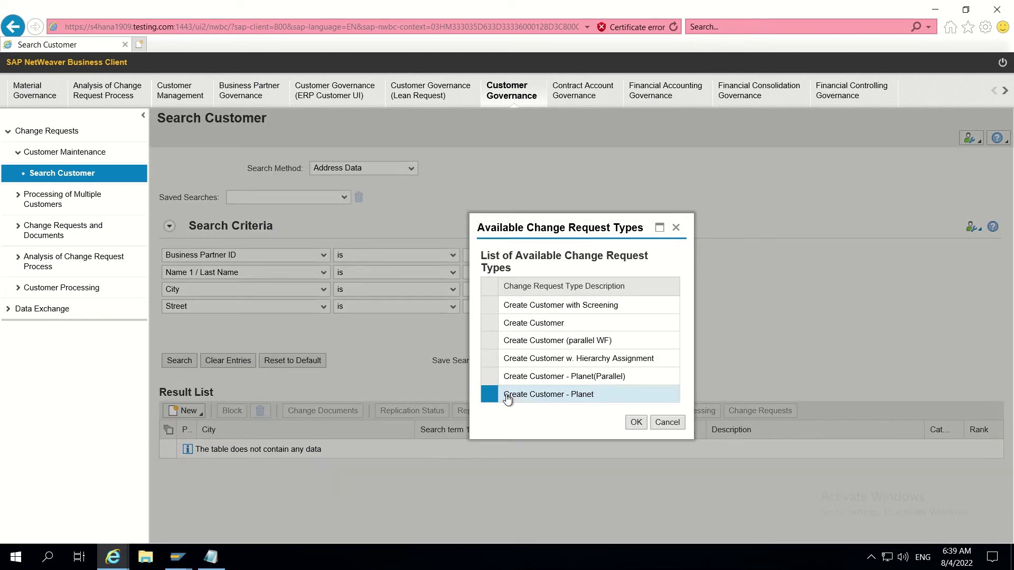
click(645, 424)
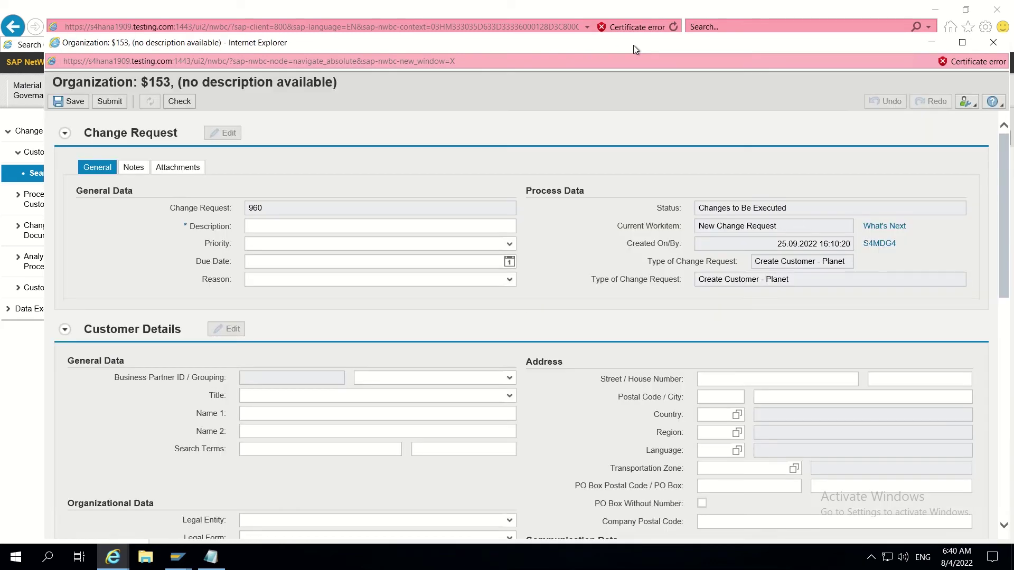
drag(633, 45, 606, 4)
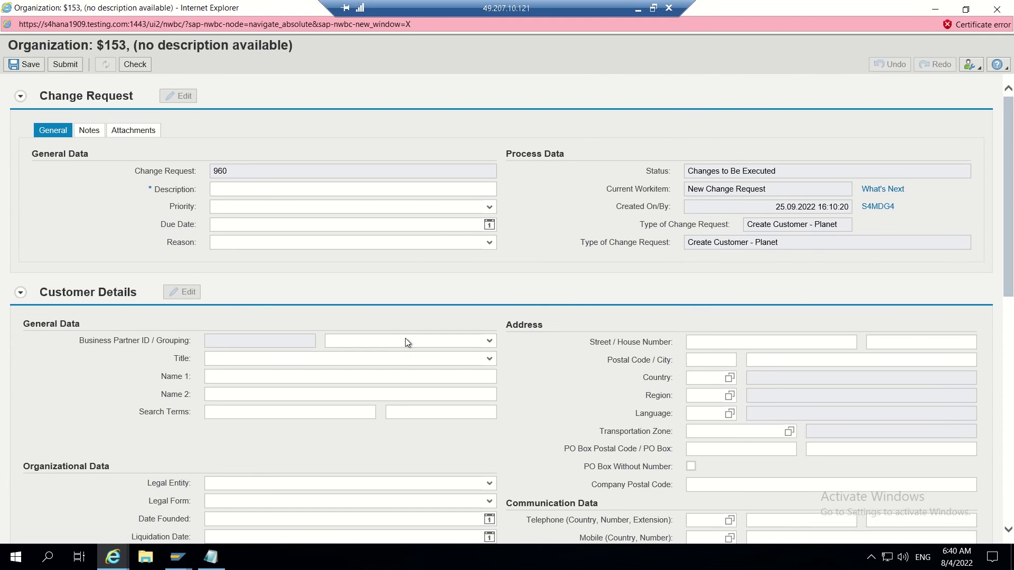
Step: Fill the custom Router Name field with NEW ZEALAND from a value search for *, and check the change request
scroll(1010, 233, down, 2)
scroll(1009, 272, down, 1)
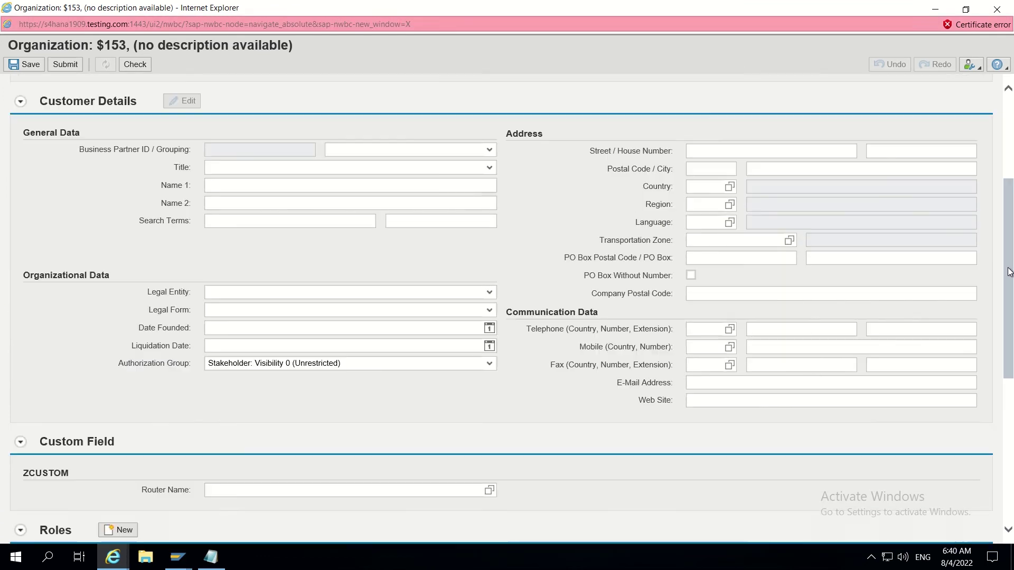
scroll(1010, 272, down, 1)
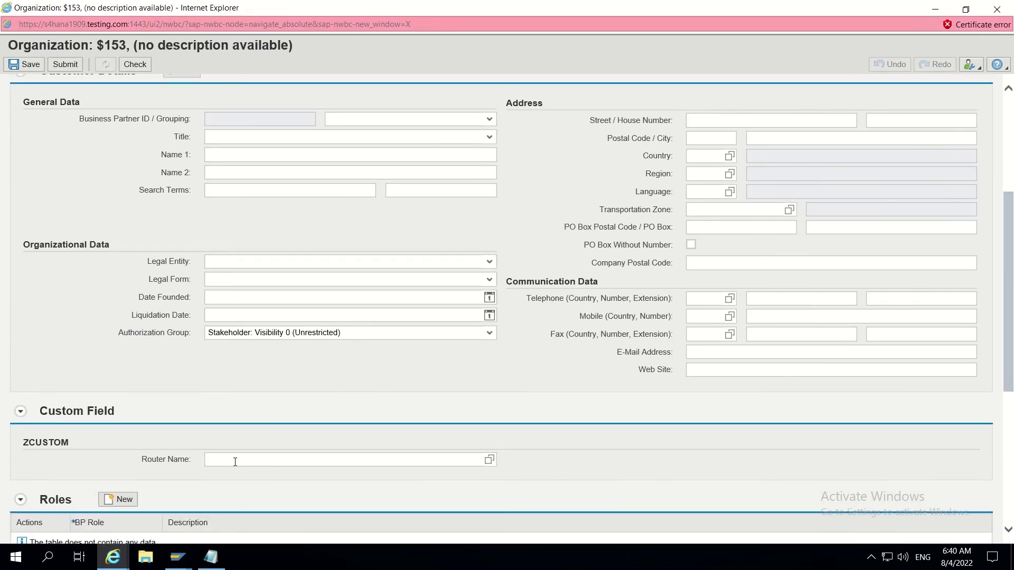
click(235, 460)
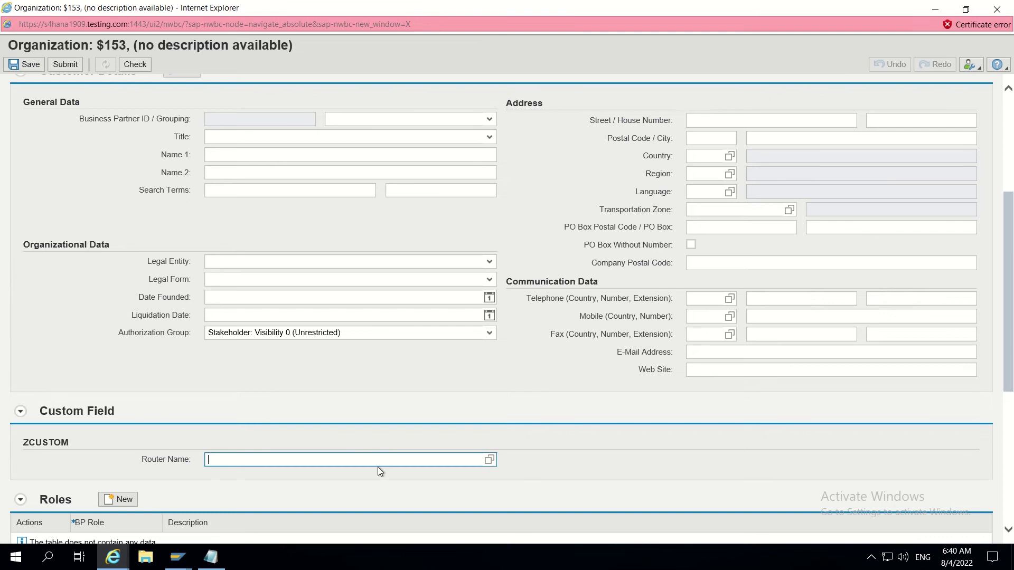
click(488, 464)
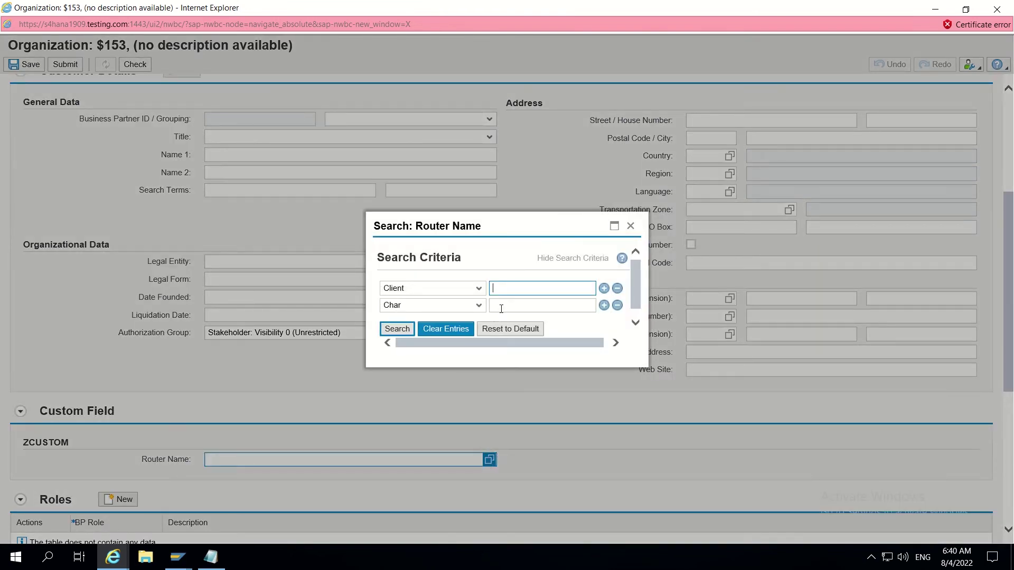
click(501, 309)
text(*)
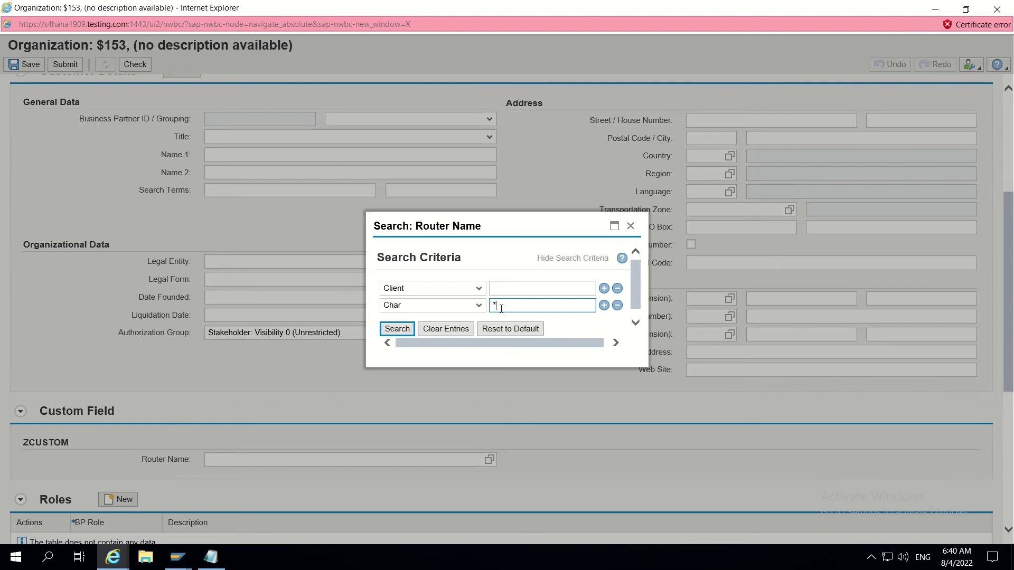
click(399, 333)
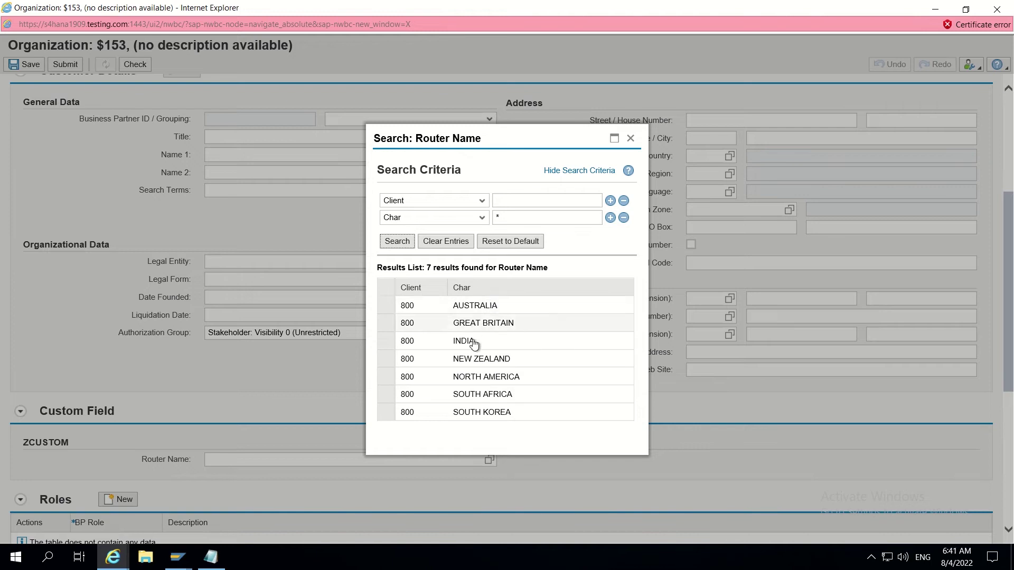
click(476, 358)
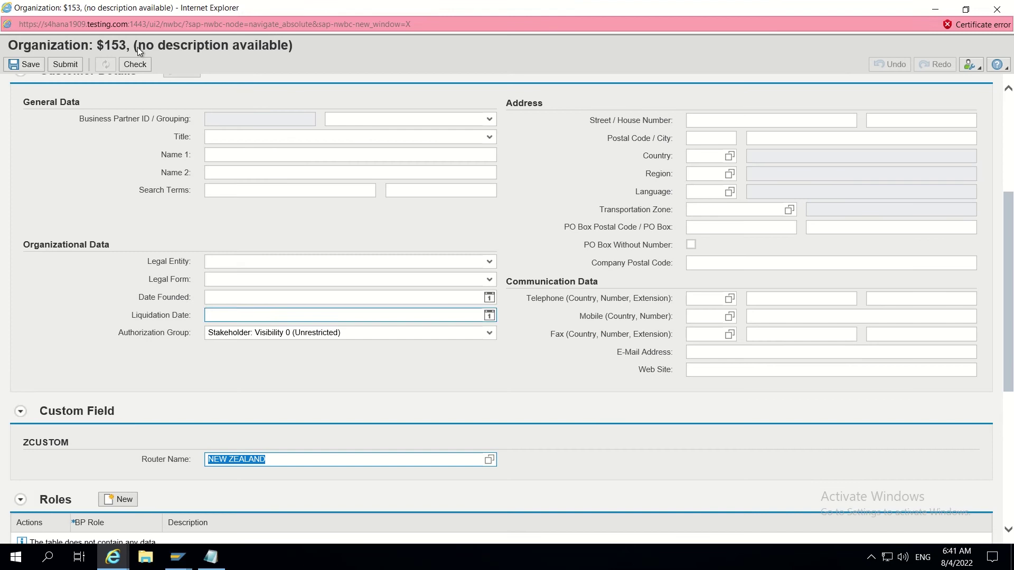
click(132, 69)
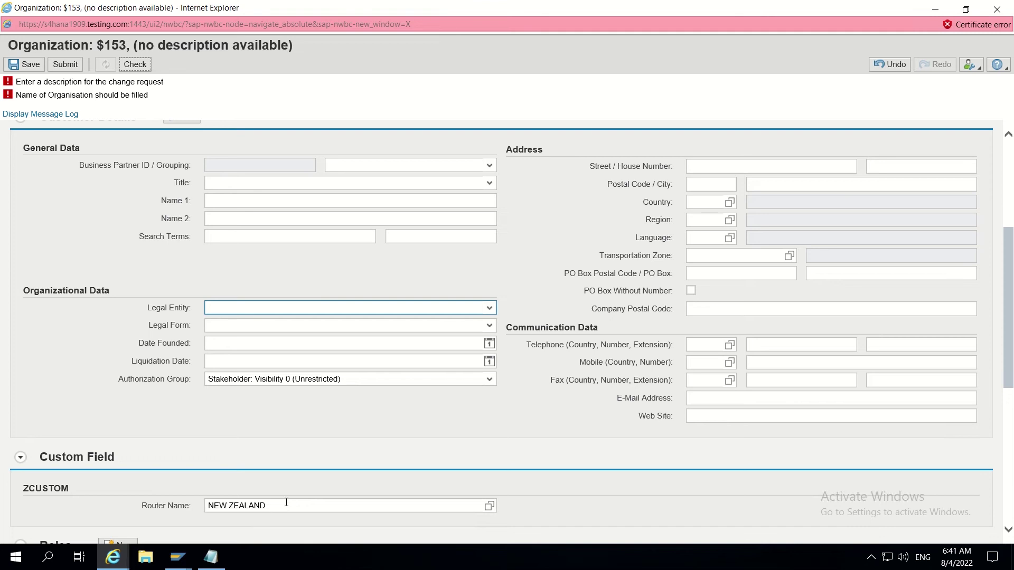
click(166, 162)
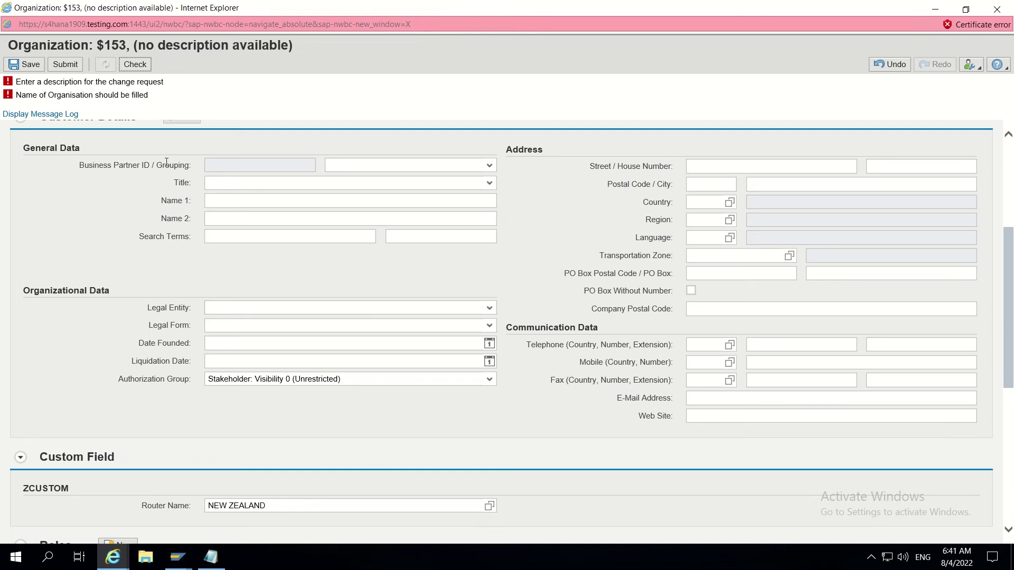
Step: Replace the Router Name with ARABIA and check the change request again
click(281, 502)
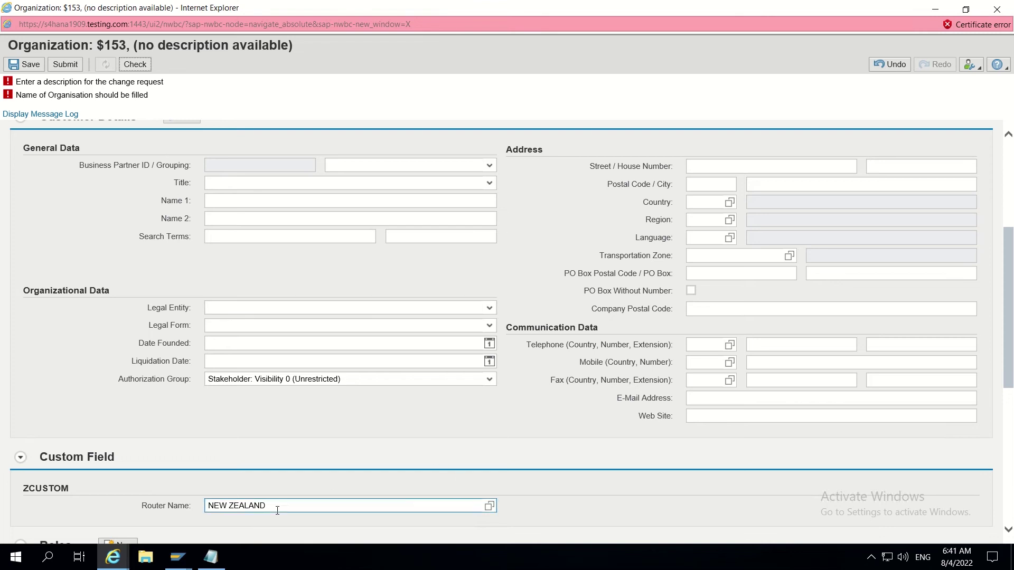
key(BackSpace)
key(BackSpace)
key(BackSpace)
key(BackSpace)
key(BackSpace)
key(BackSpace)
key(BackSpace)
key(BackSpace)
key(BackSpace)
key(BackSpace)
key(BackSpace)
text(AR)
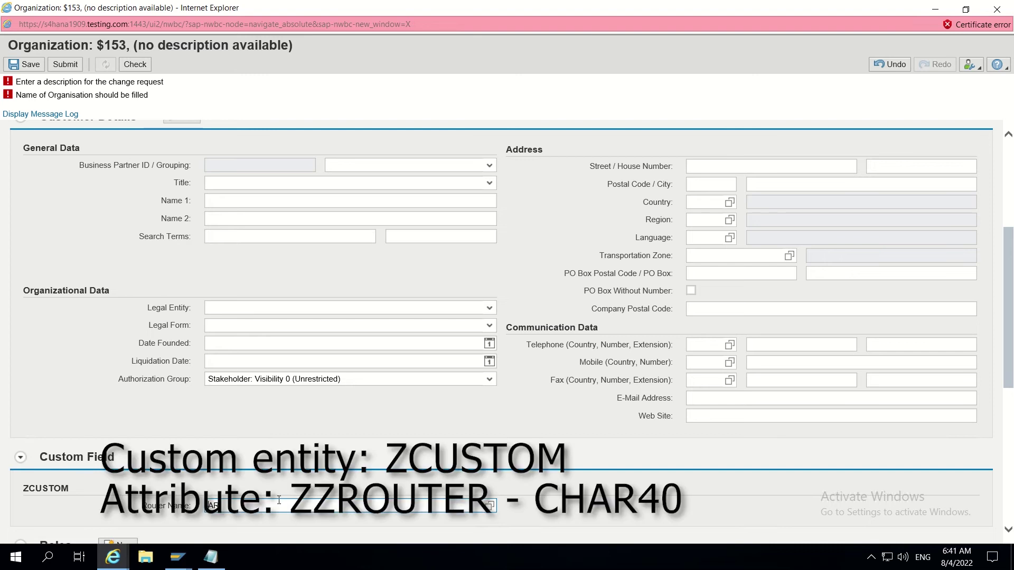
text(ABIA)
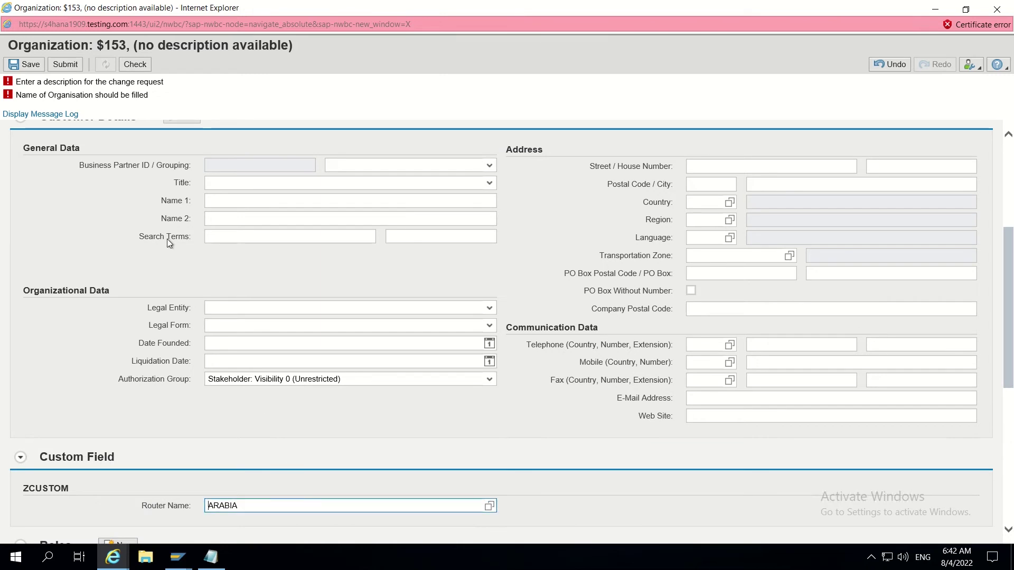
click(130, 65)
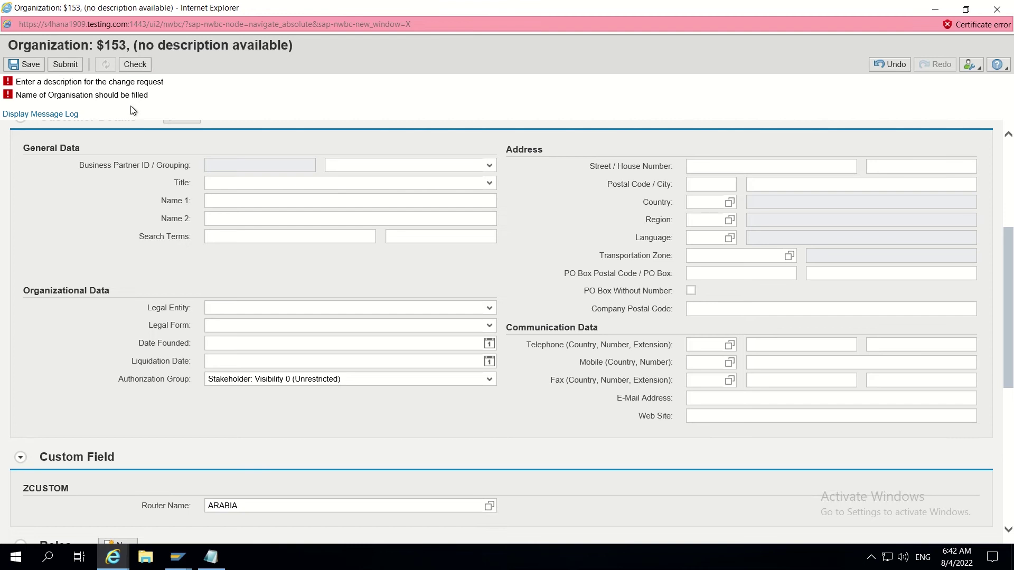
click(286, 304)
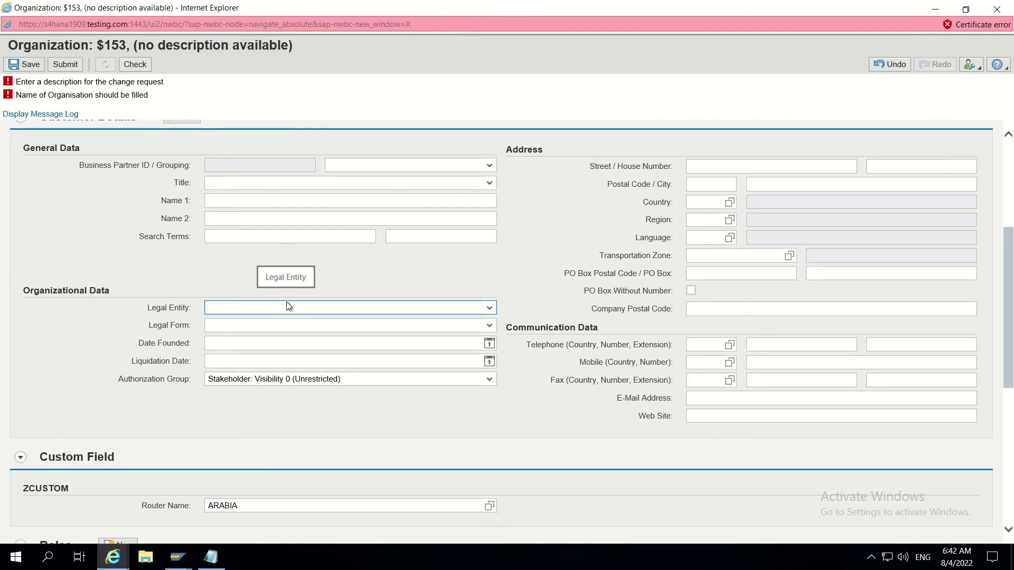
click(495, 508)
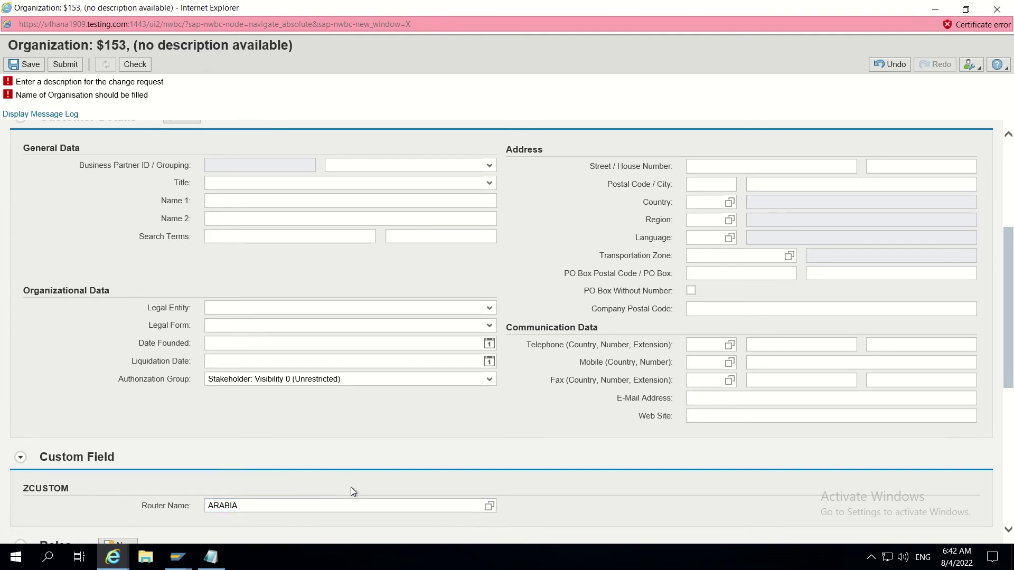
click(257, 505)
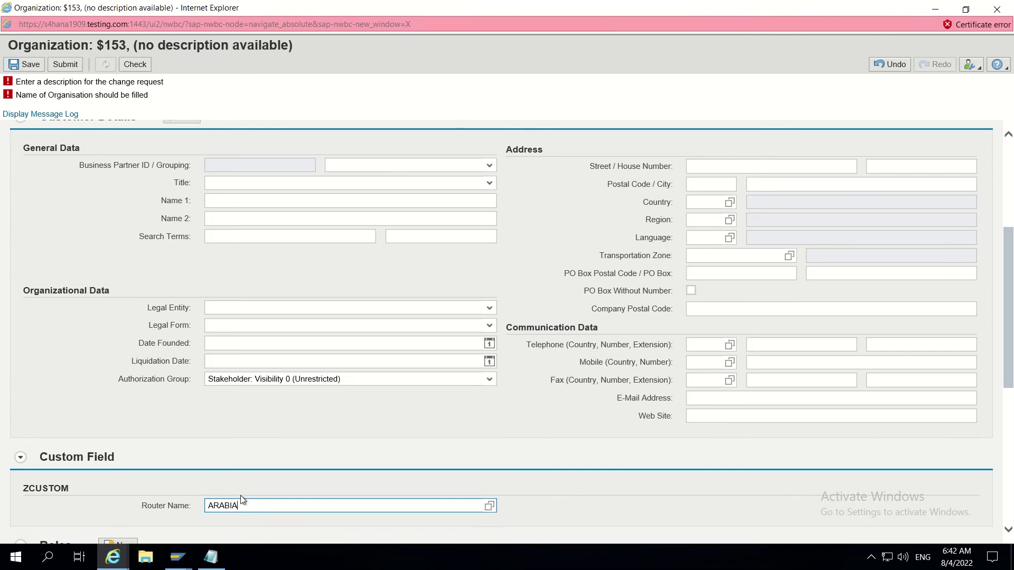
Step: Switch to the SAP GUI data browser and review the router entries in table ZTMDG_ROUTERS
mouse_move(180, 564)
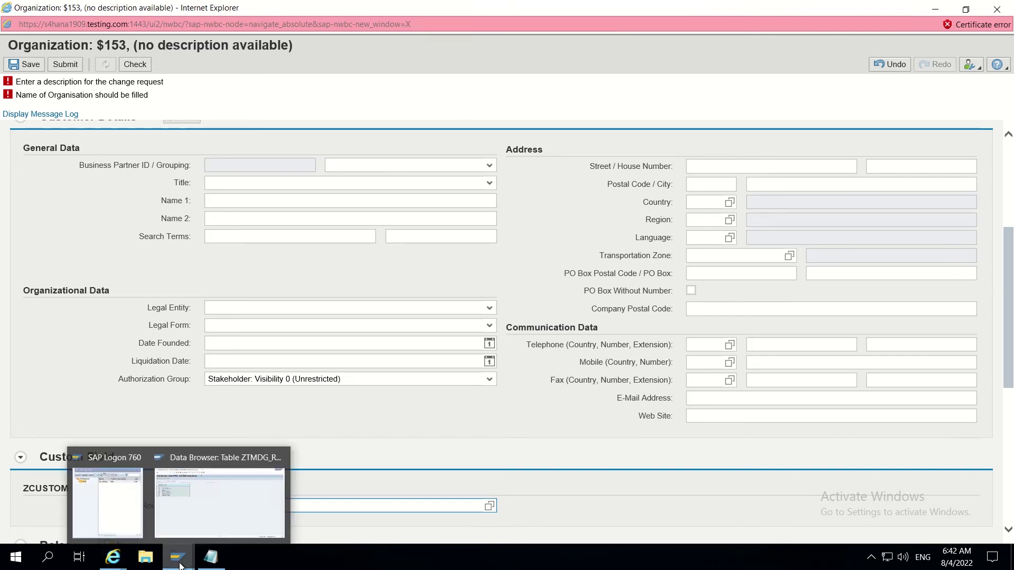
click(188, 518)
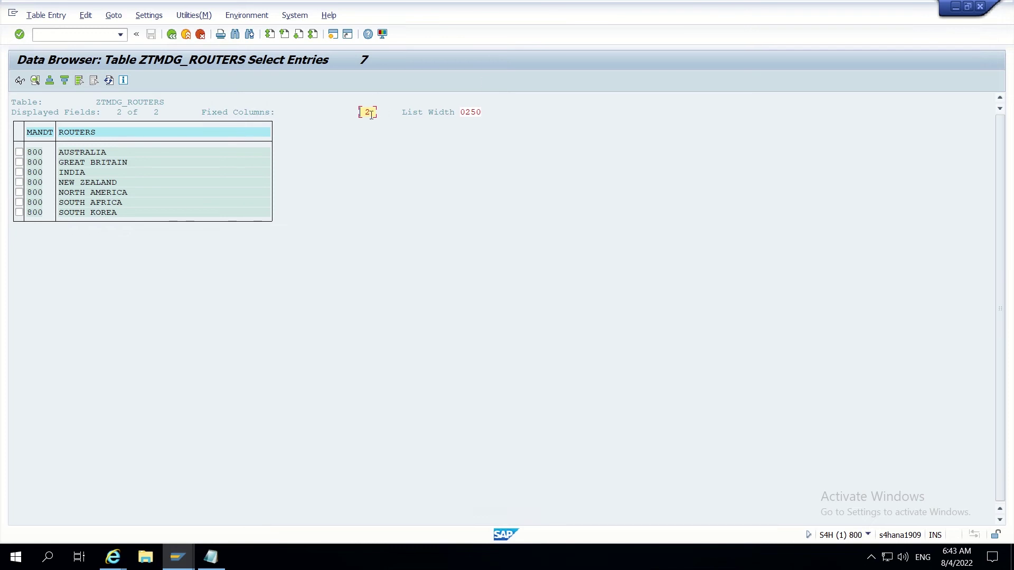
mouse_move(421, 7)
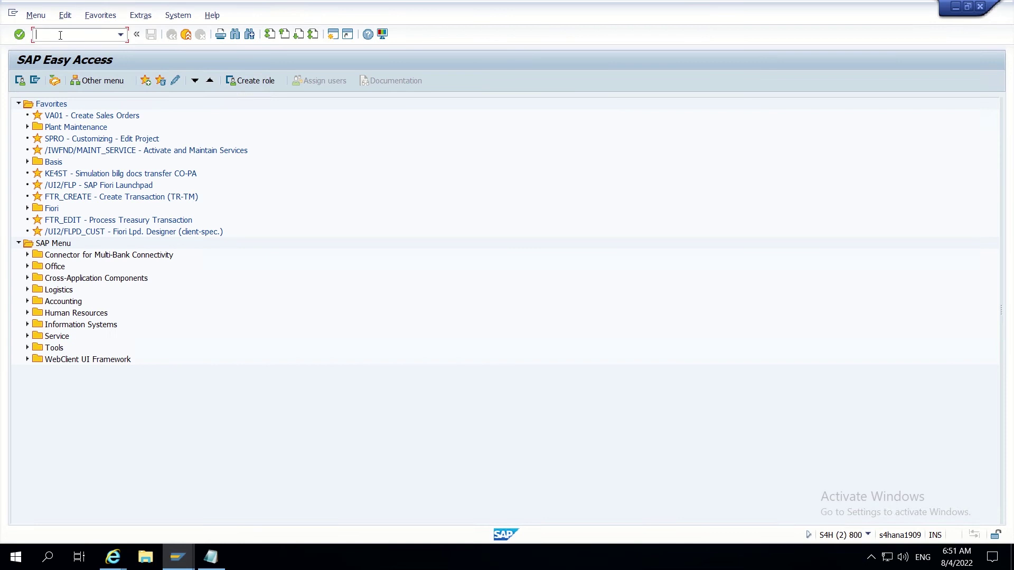
Step: Run transaction usmd_rule for data model BP and expand the Check Entity node under Trigger Function
text(usmd_rule)
key(Return)
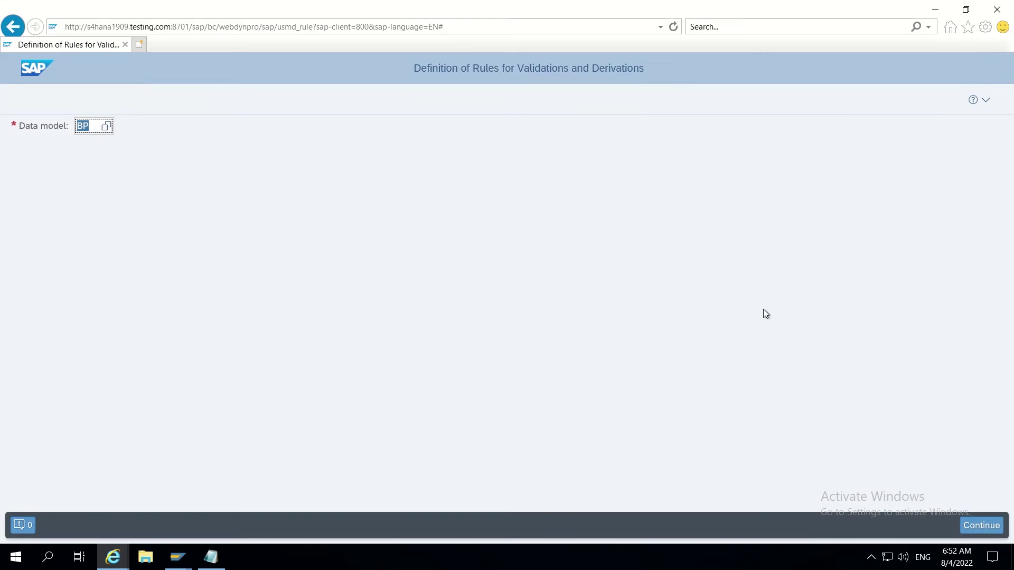
click(976, 526)
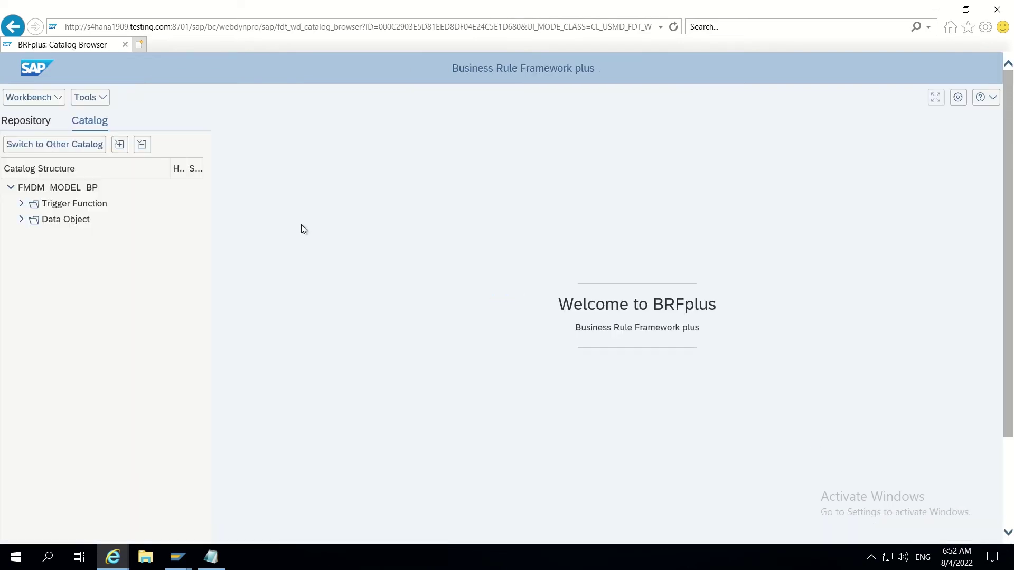
click(21, 204)
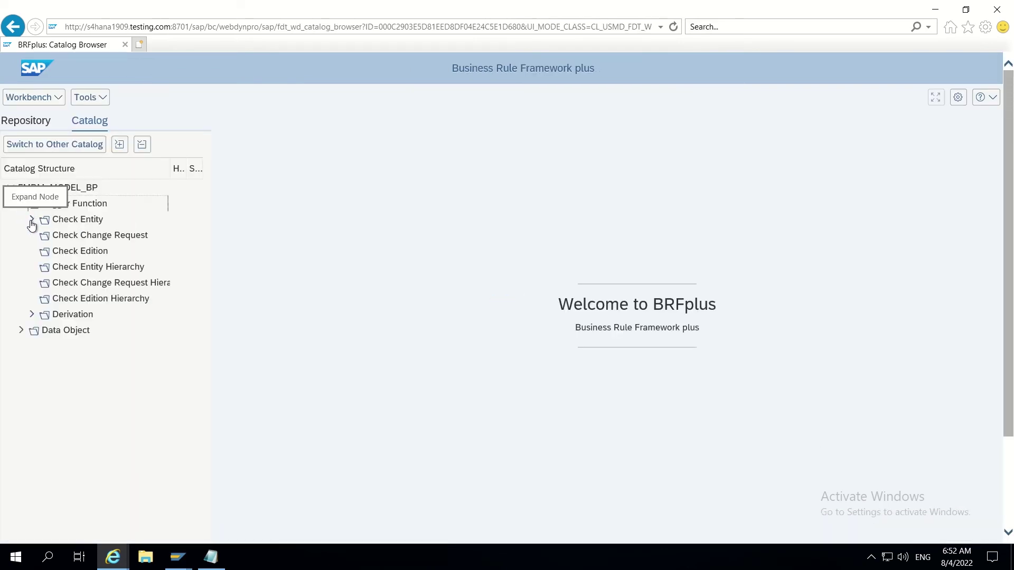
click(32, 220)
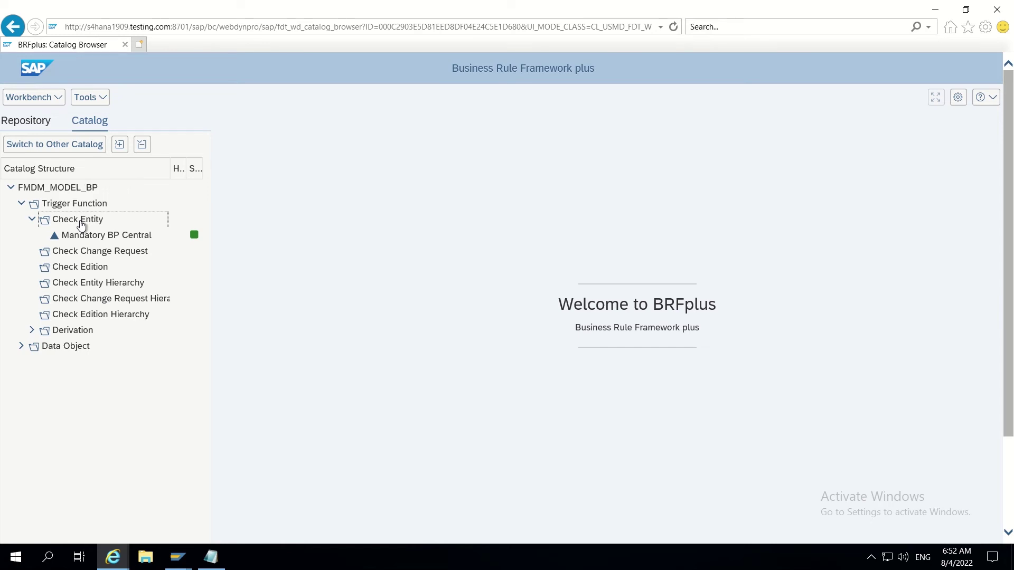
Step: Start a new function object node under the Check Entity folder and name it CHECK_ZCUSTOM
click(81, 225)
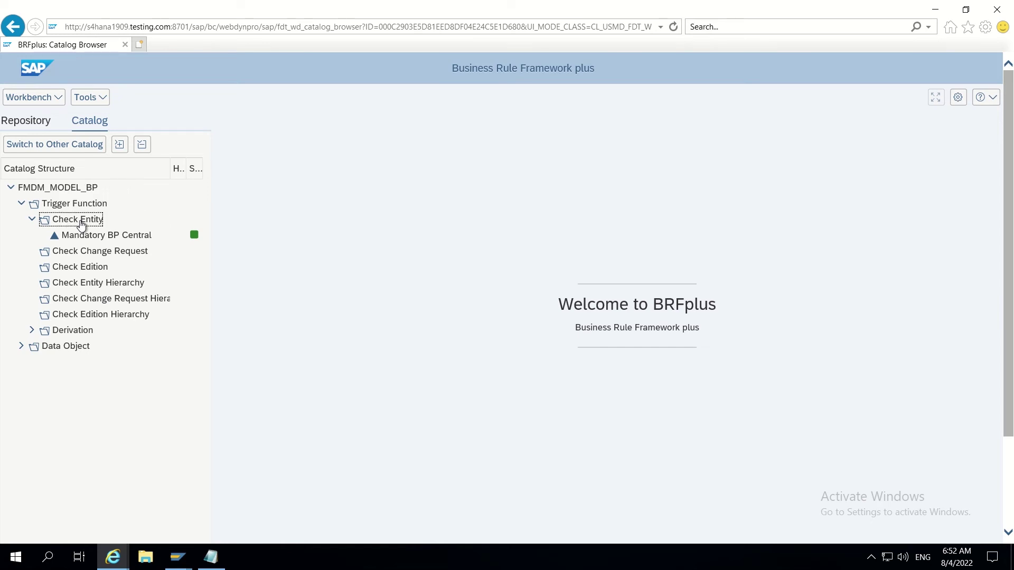
right_click(81, 224)
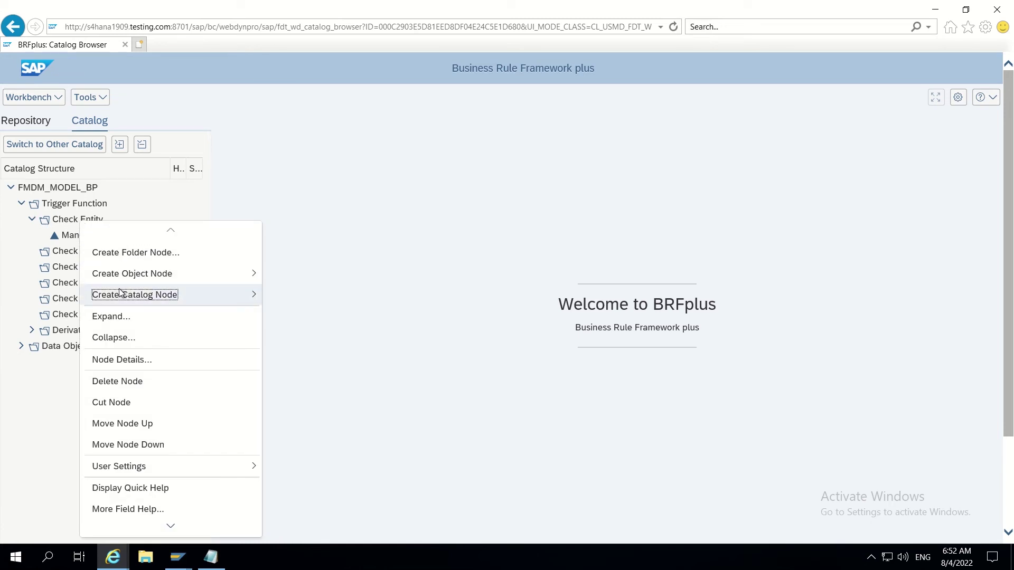
mouse_move(127, 300)
mouse_move(201, 281)
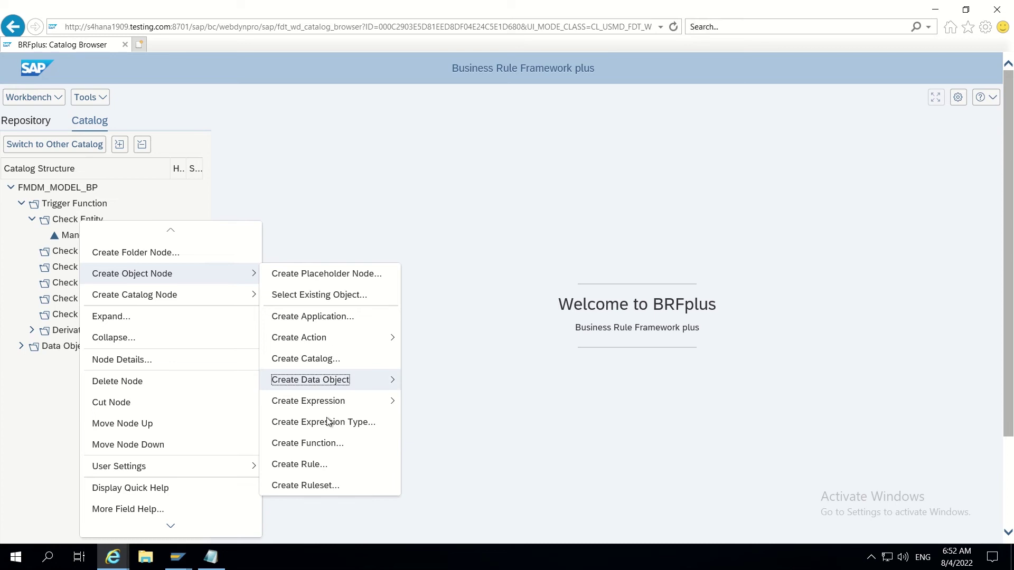
click(324, 445)
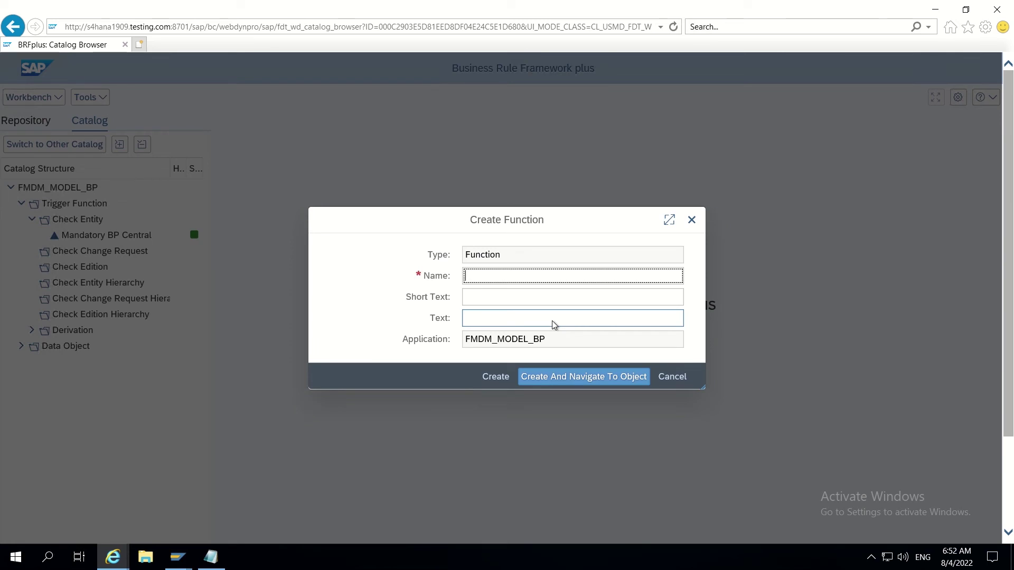
text(CHECK_)
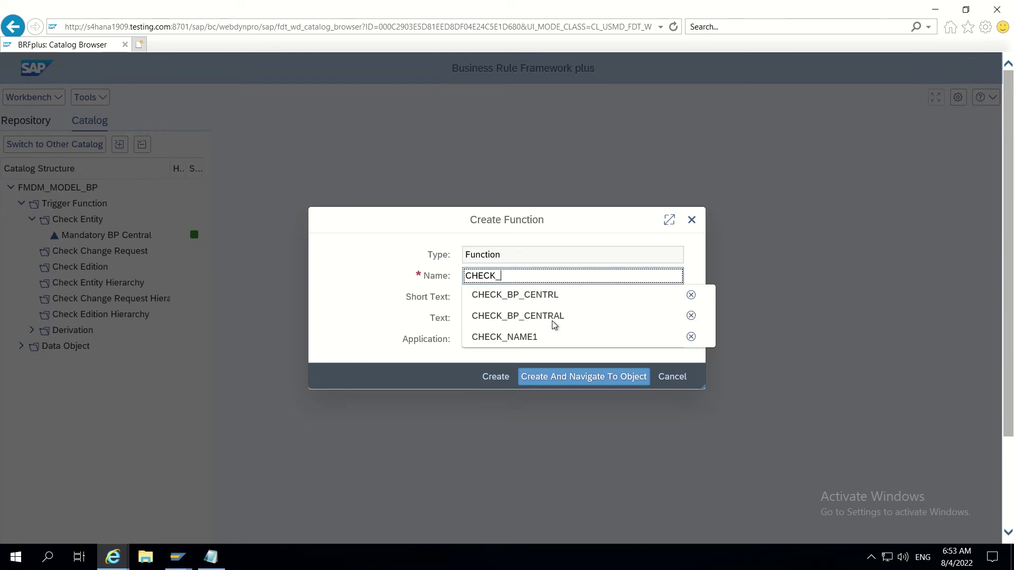
text(ZC)
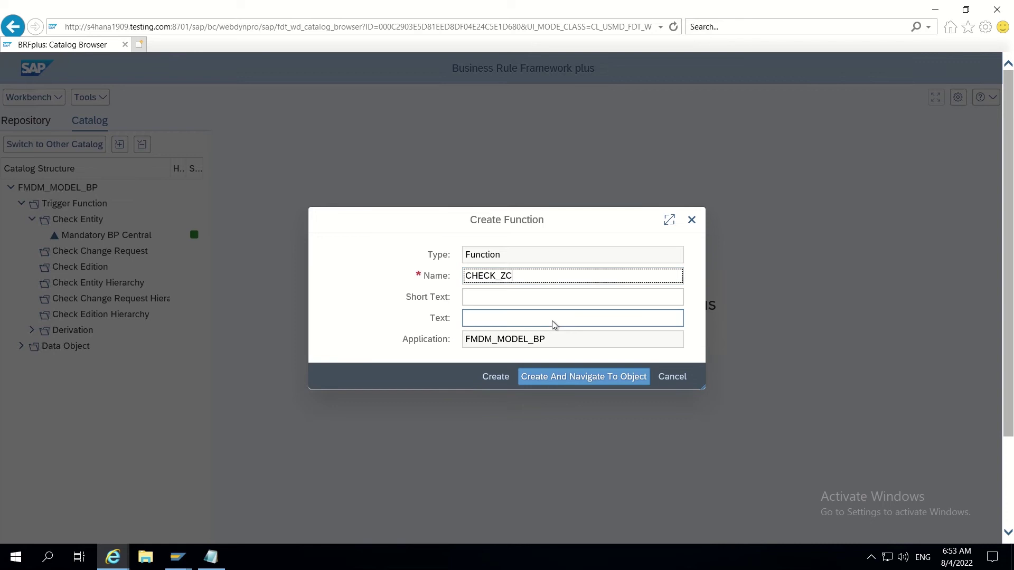
text(USTOM)
Step: Set the function's short text and text to Check ZZROUTER, create and open it, and accept its catalog node details
click(508, 301)
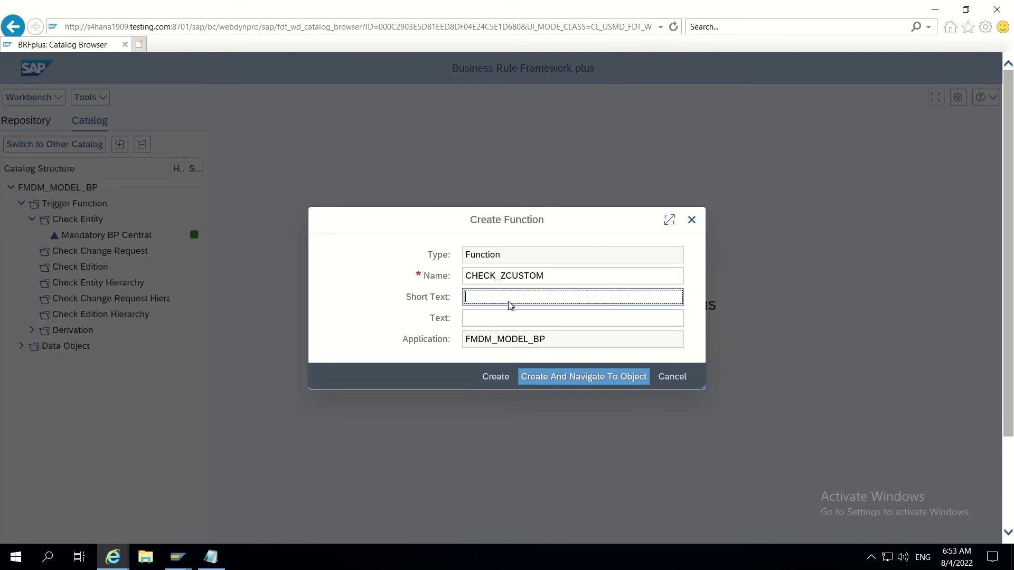
text(Check)
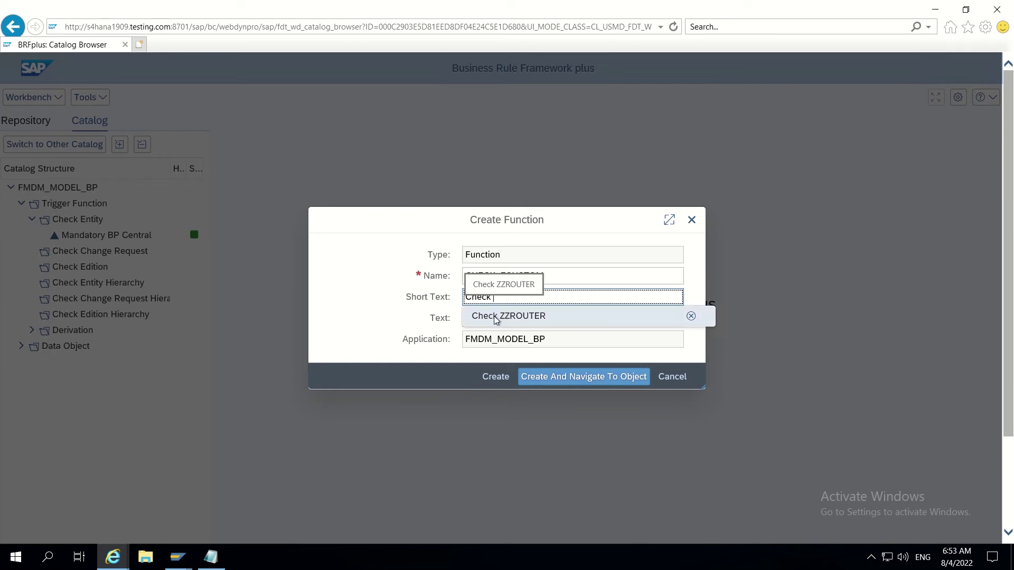
click(497, 317)
click(495, 319)
text(Check )
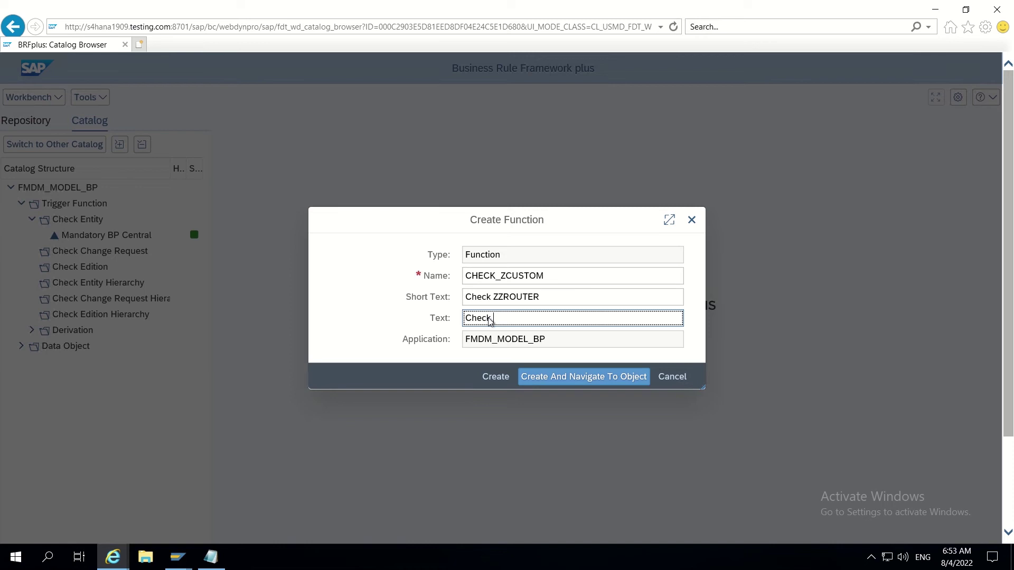
text(ZZROUTER)
drag(542, 323, 471, 324)
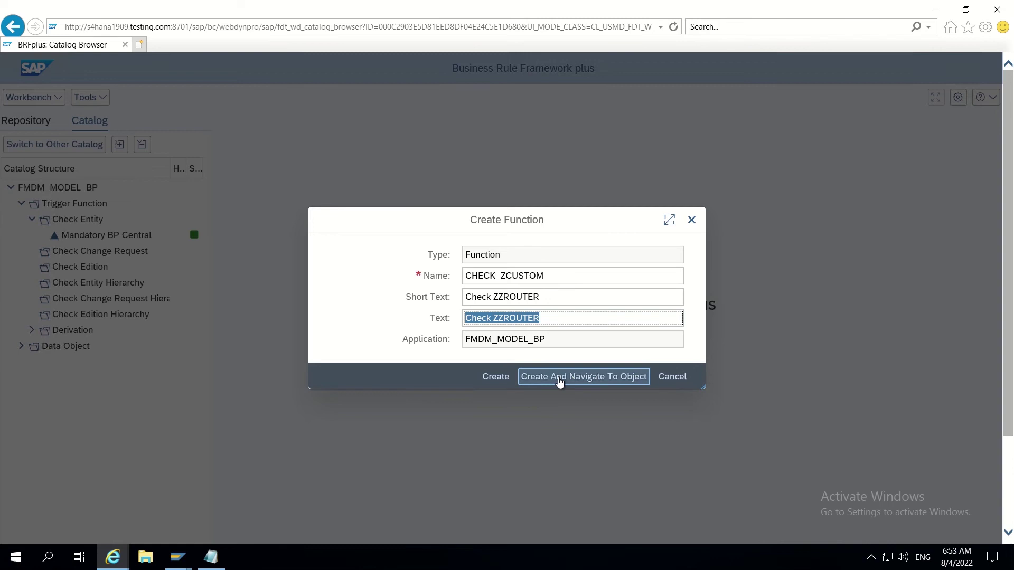
click(559, 379)
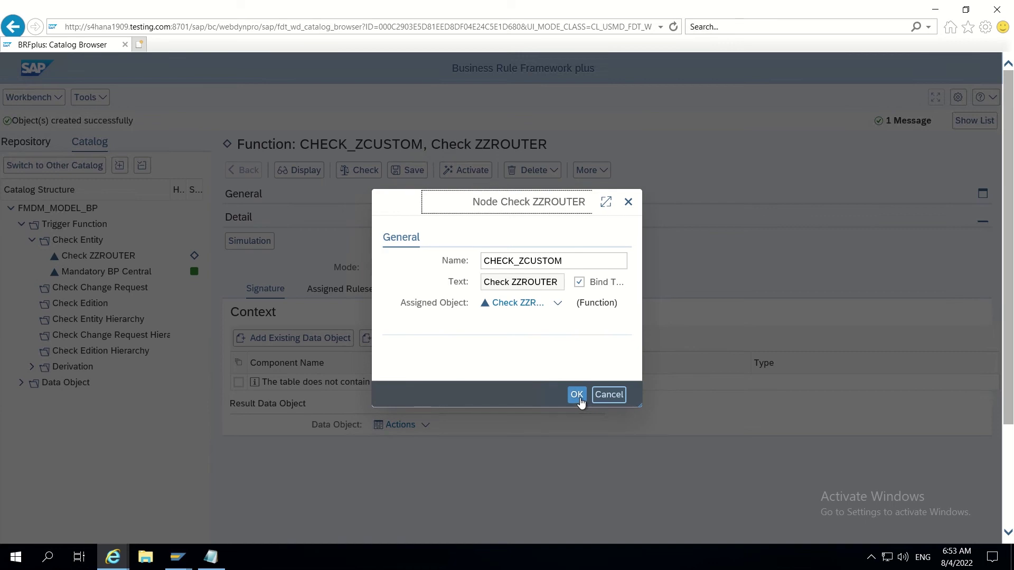
click(576, 395)
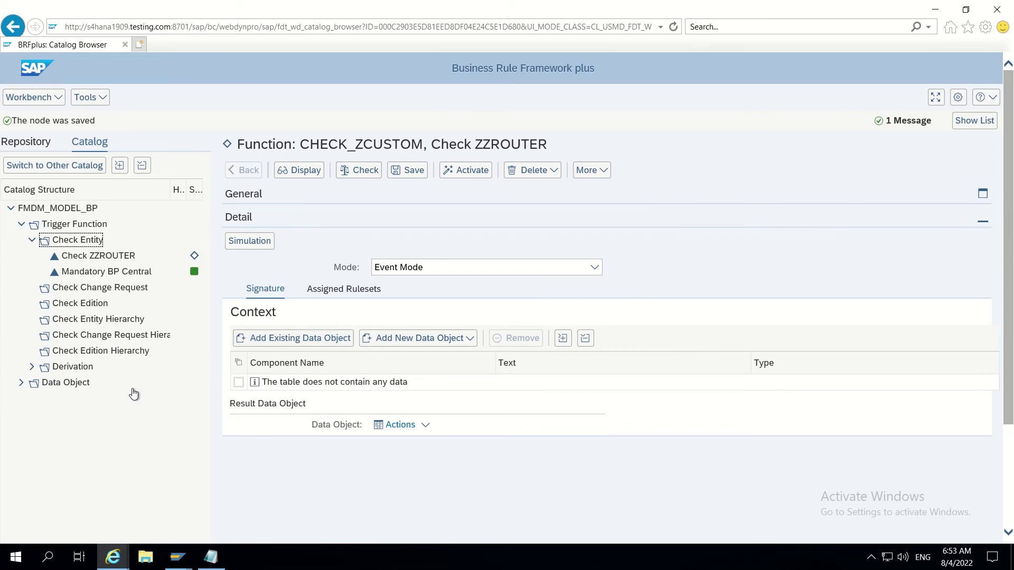
Step: Examine the components of the ZCUSTOM structure among the catalog's data objects, and return to the CHECK_ZCUSTOM function
click(22, 384)
drag(207, 277, 216, 565)
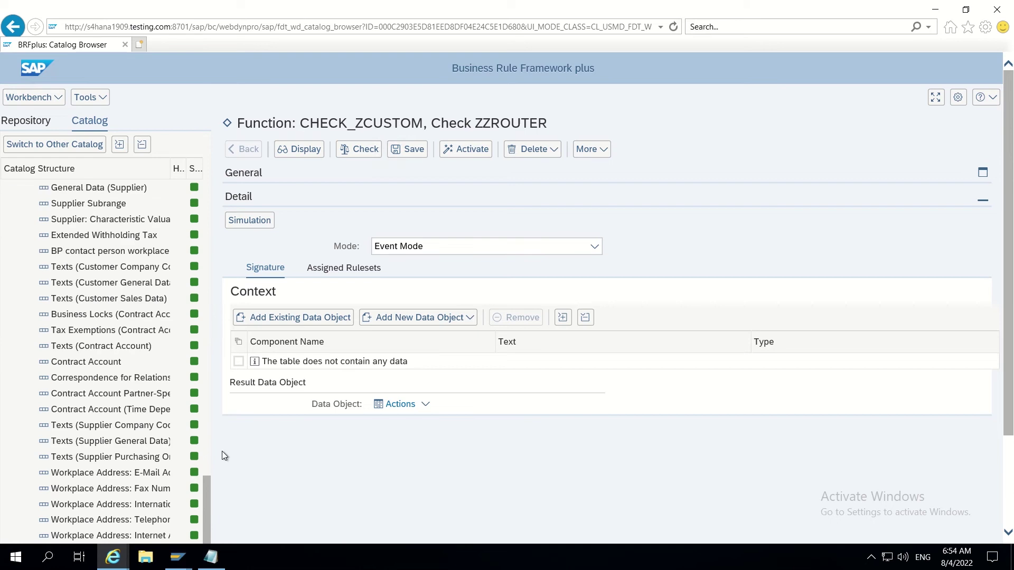
scroll(221, 390, down, 2)
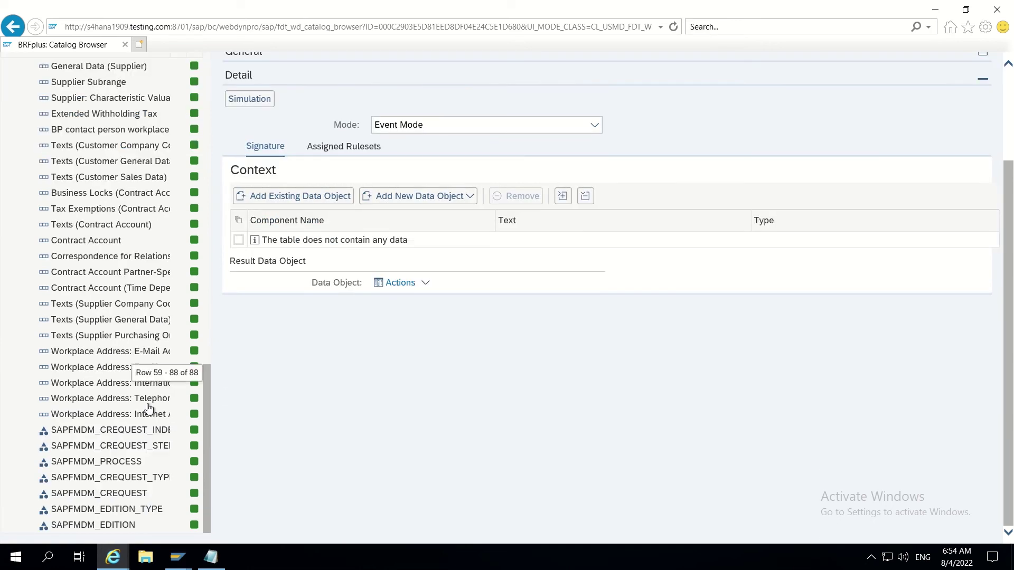
scroll(159, 465, down, 1)
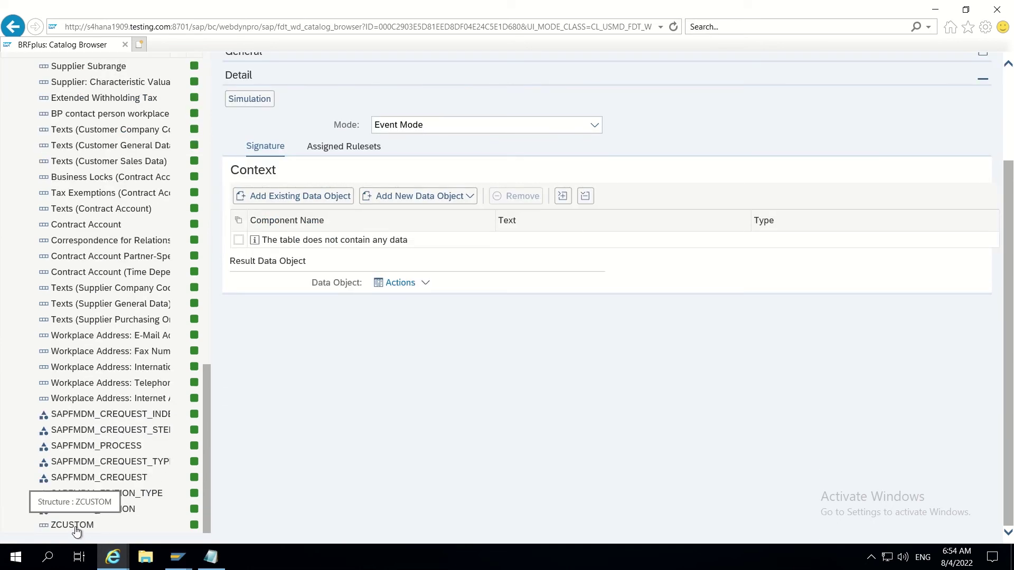
click(76, 527)
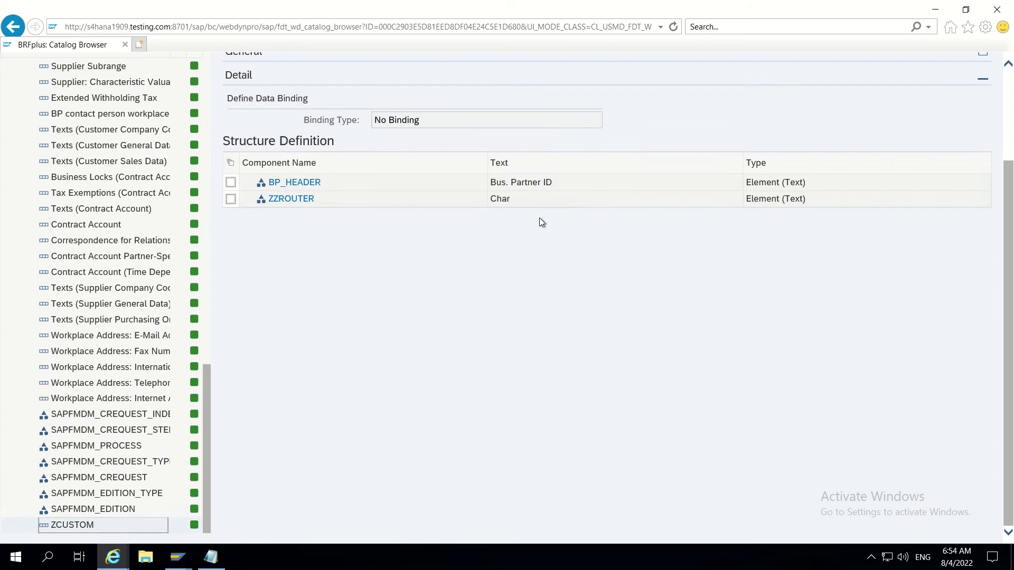
scroll(540, 218, up, 2)
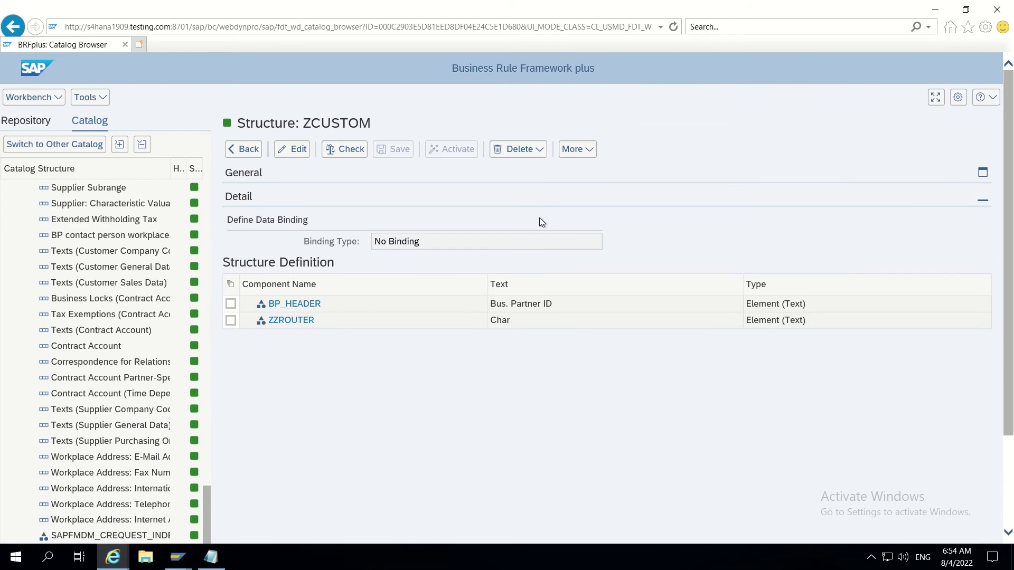
click(243, 152)
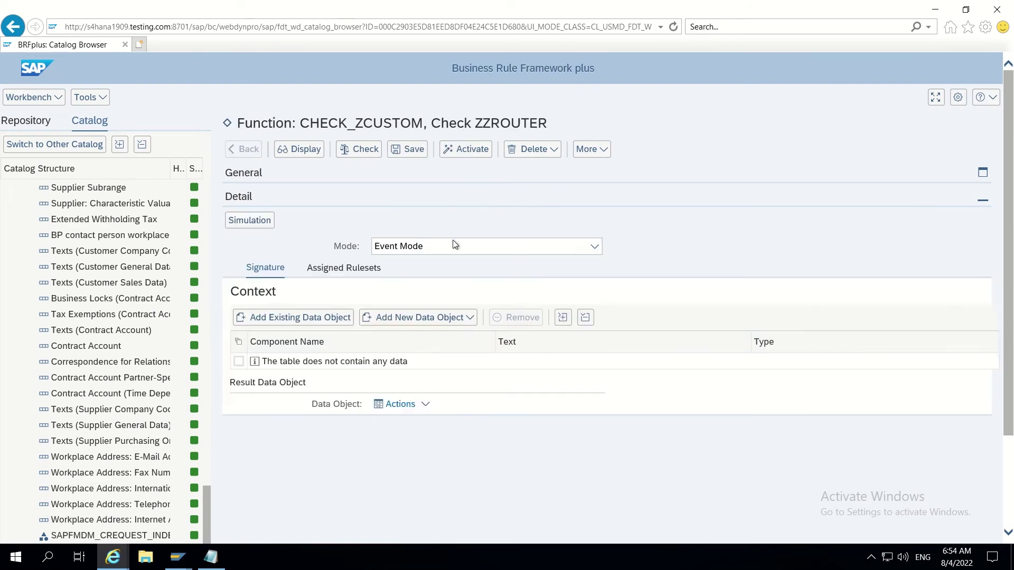
Step: Find the existing data object ZCUSTOM by name and add it to the function's context
click(302, 319)
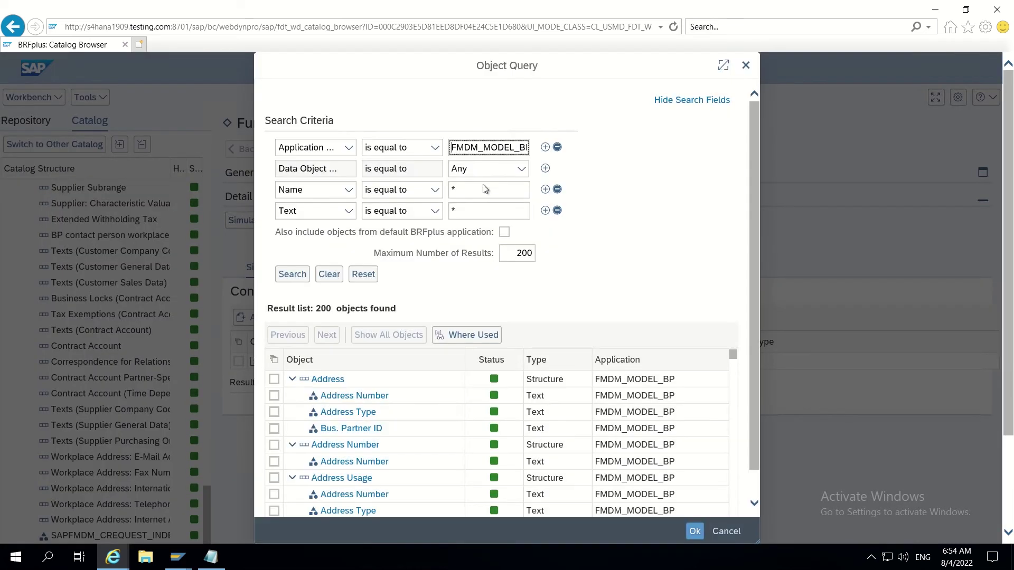
click(471, 191)
key(BackSpace)
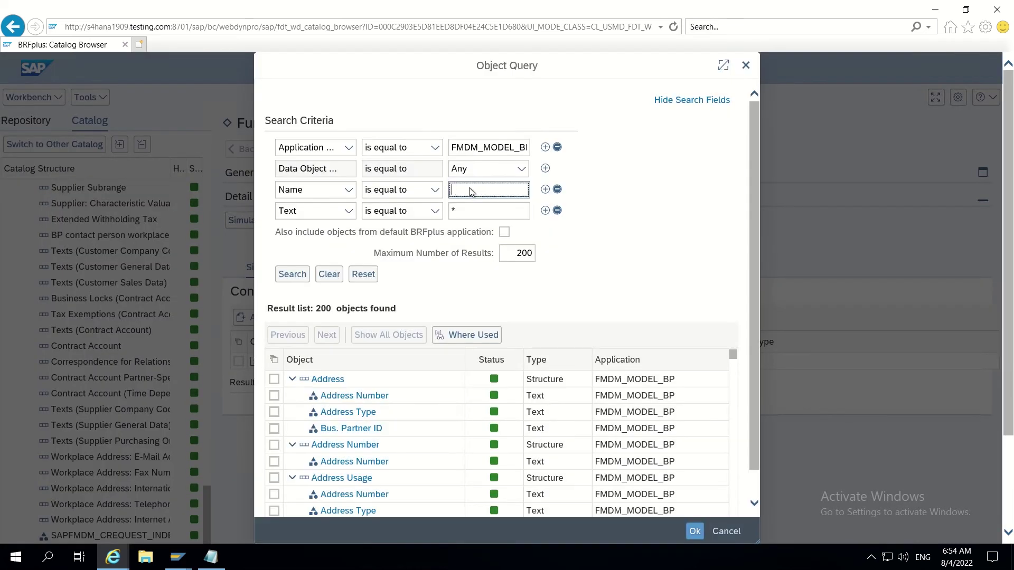
text(ZCUSTOM)
click(290, 277)
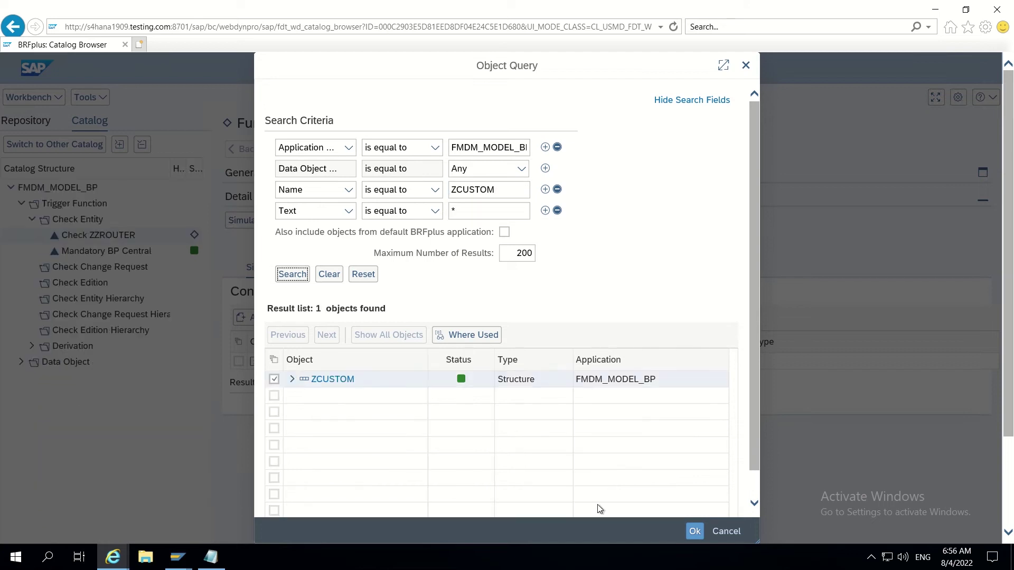
click(694, 531)
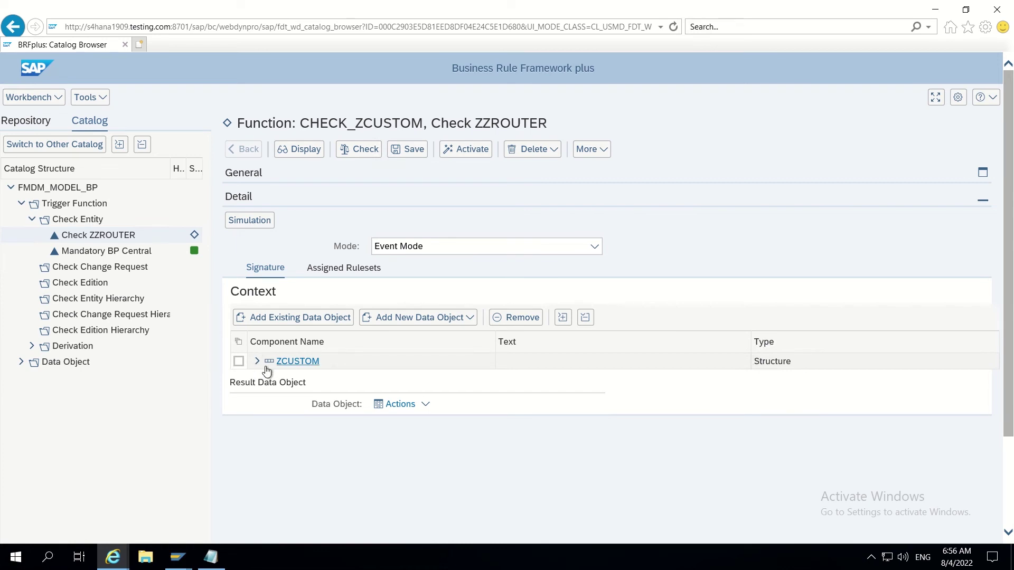
Step: Start a new ruleset assigned to the CHECK_ZCUSTOM function and name it RS_CHECK_ZZROUTER
click(344, 268)
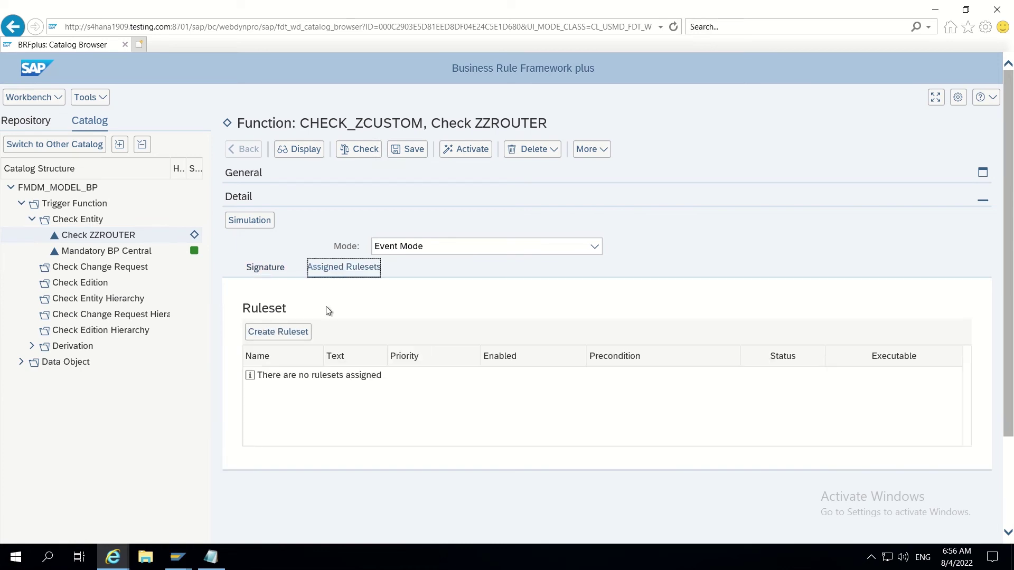
click(270, 337)
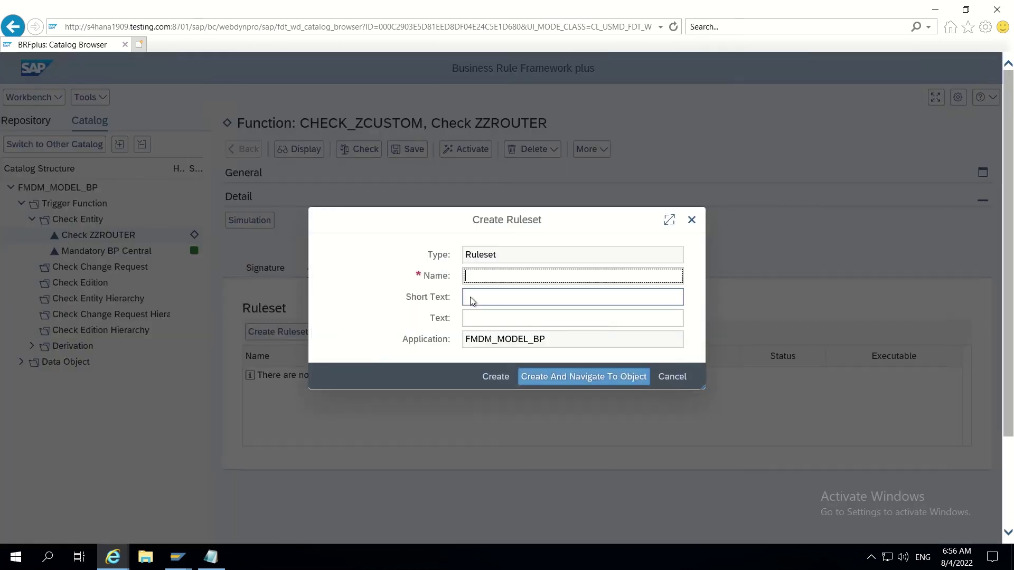
text(RS_)
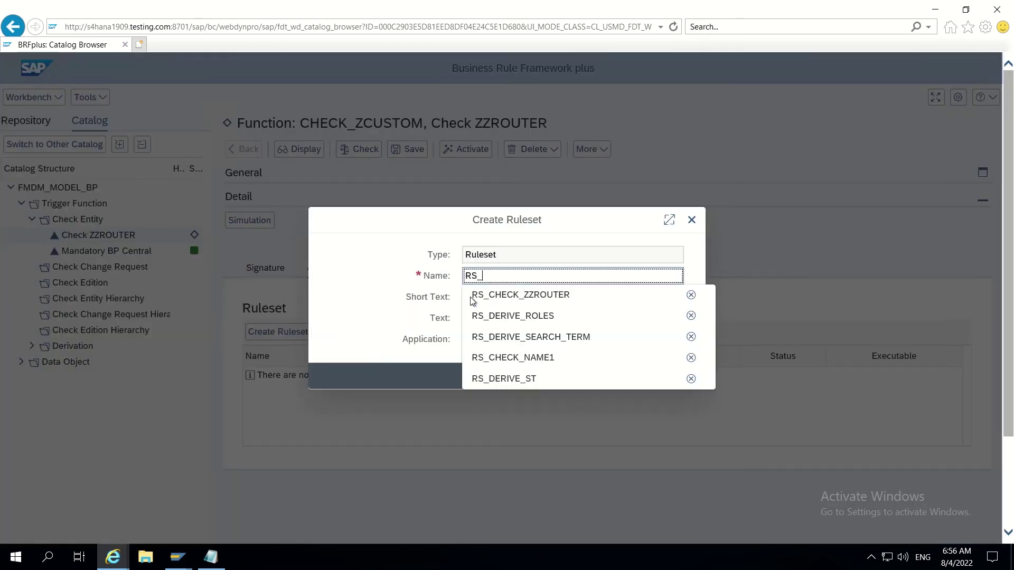
text(CHECK_Z)
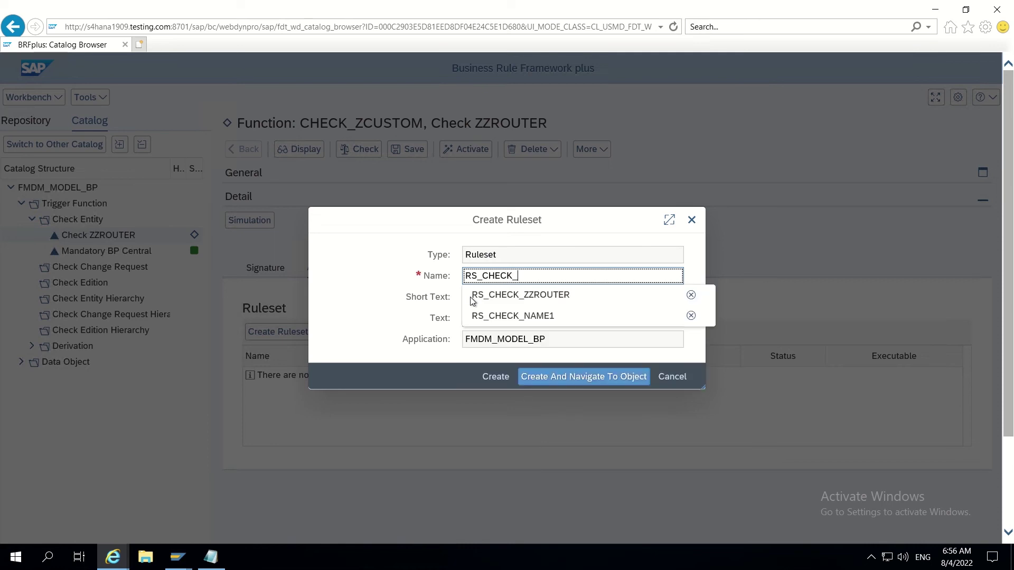
text(ZROUT)
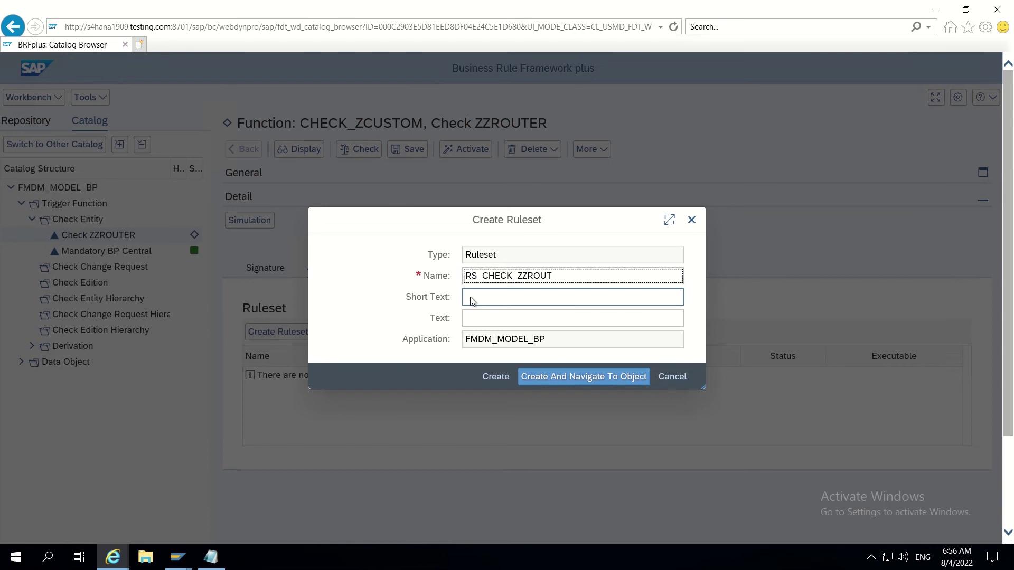
text(ER)
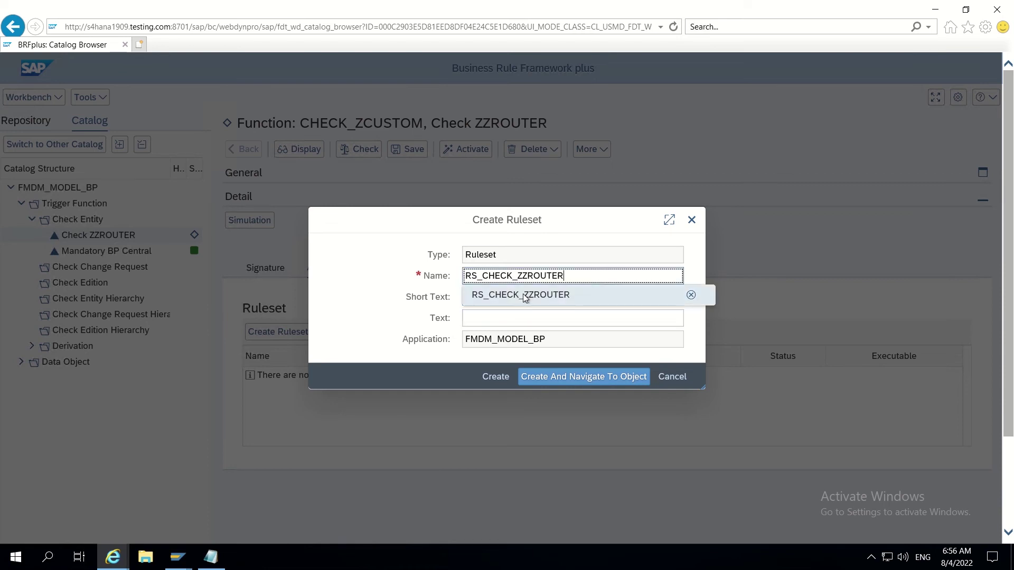
click(507, 295)
Step: Set the ruleset's short text and text to Check ZZROUTER, create and open it, and save the changed function
click(507, 298)
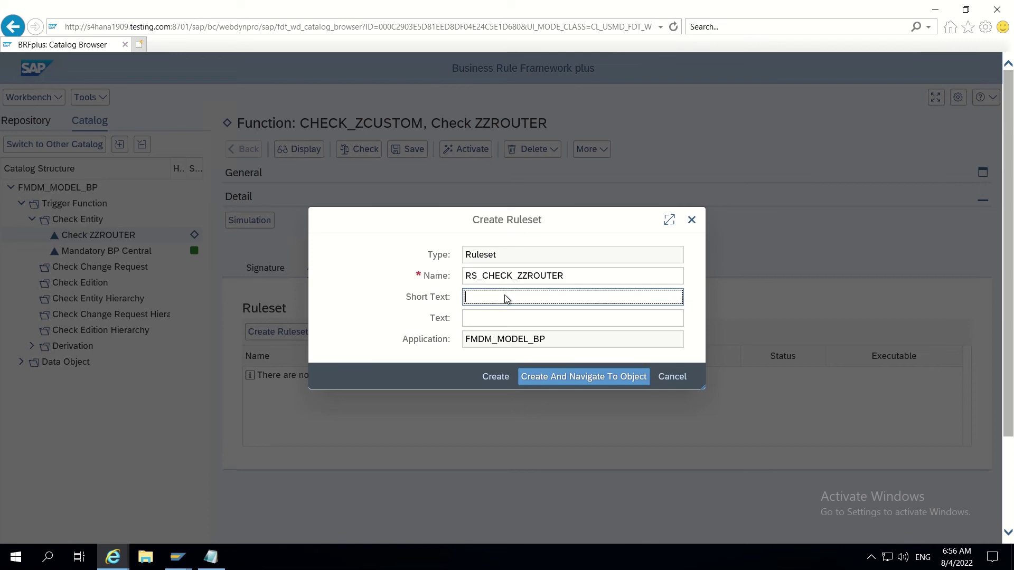
text(Check ZZROUTER)
click(507, 315)
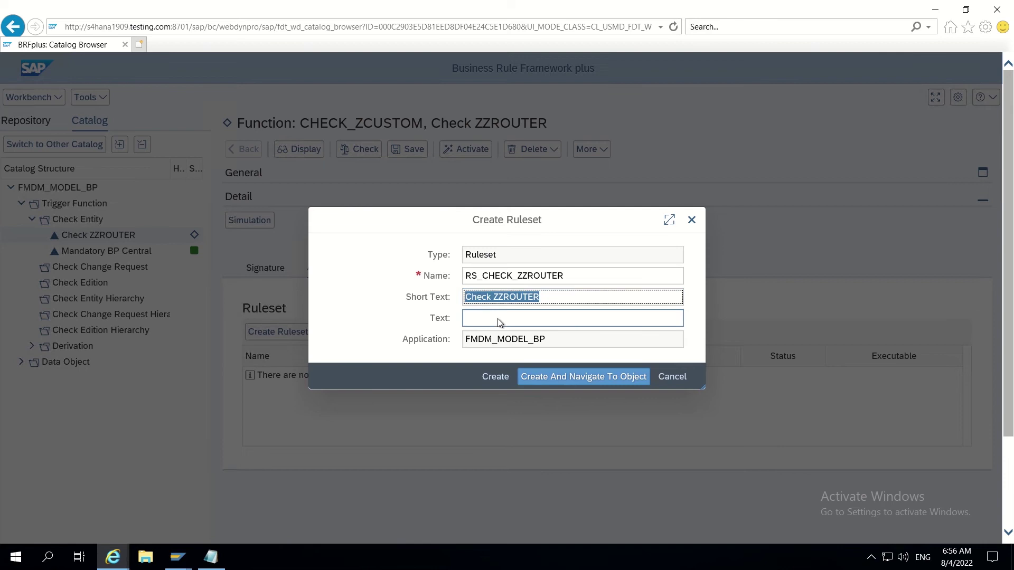
click(494, 319)
text(C)
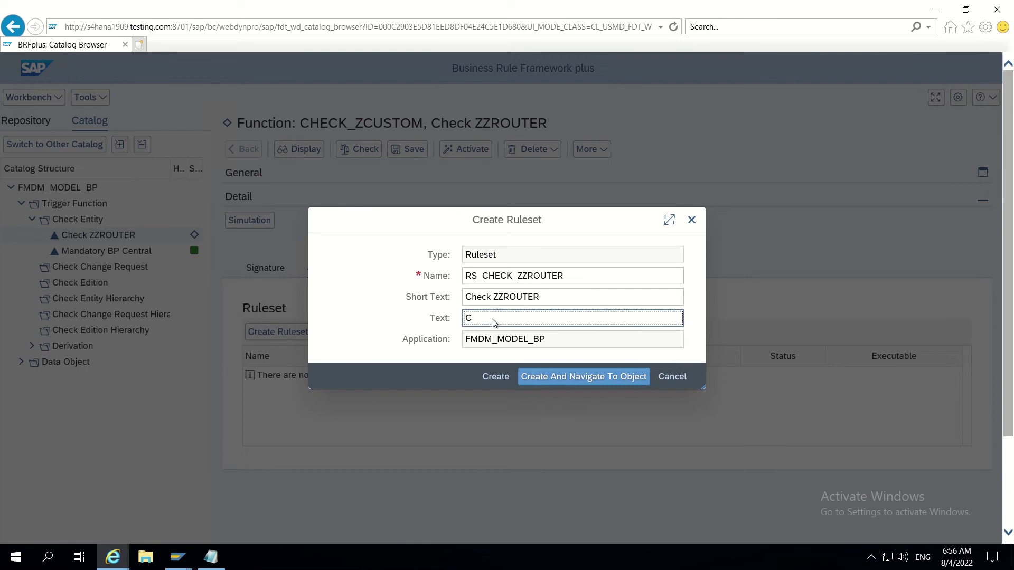
text(heck ZZ)
text(ROUTER)
click(561, 378)
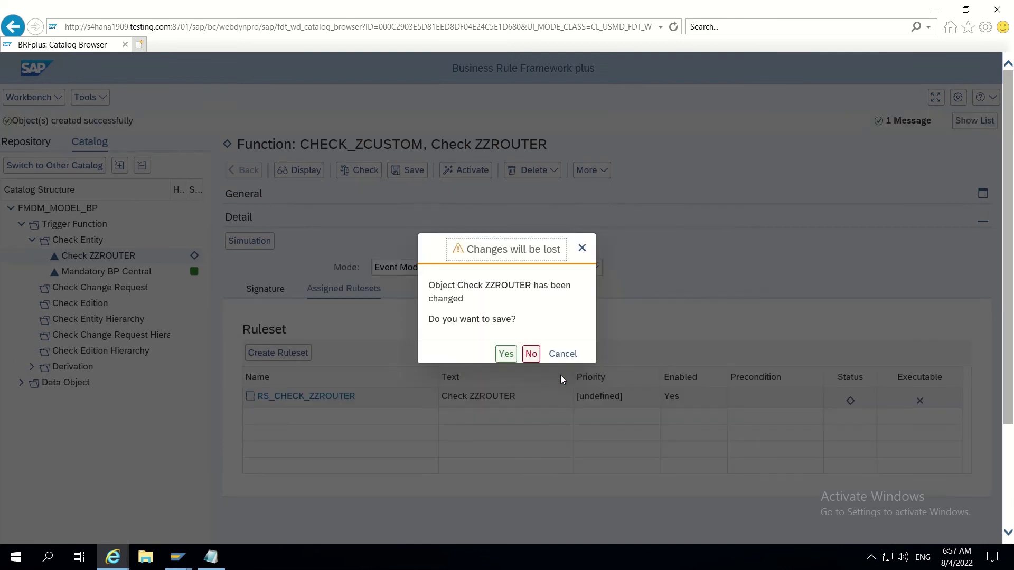
click(506, 355)
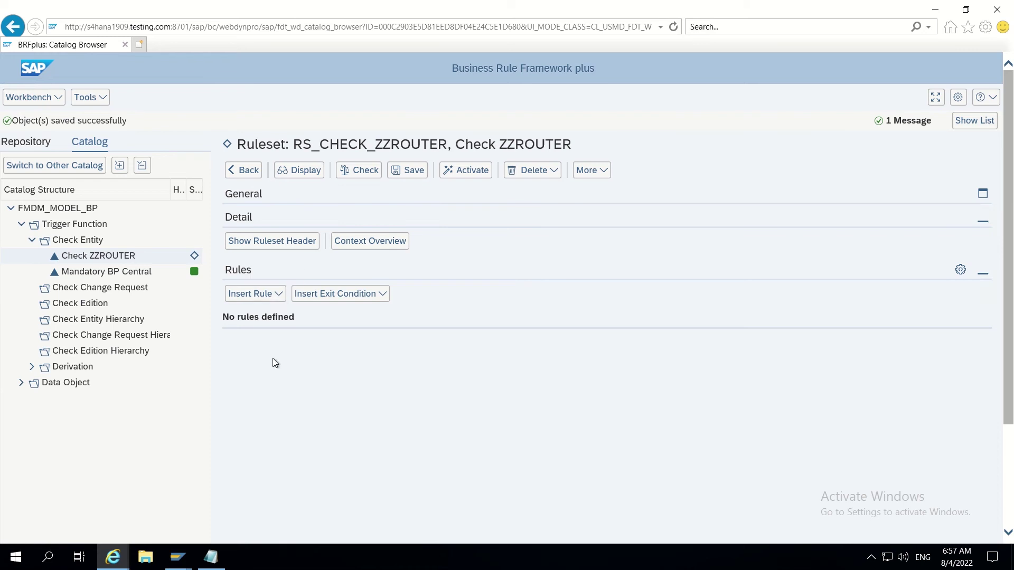
Step: Switch to Notepad, clear the existing text and write the condition line "IF value IS NOT INITIAL."
click(211, 558)
drag(347, 85, 2, 97)
key(Delete)
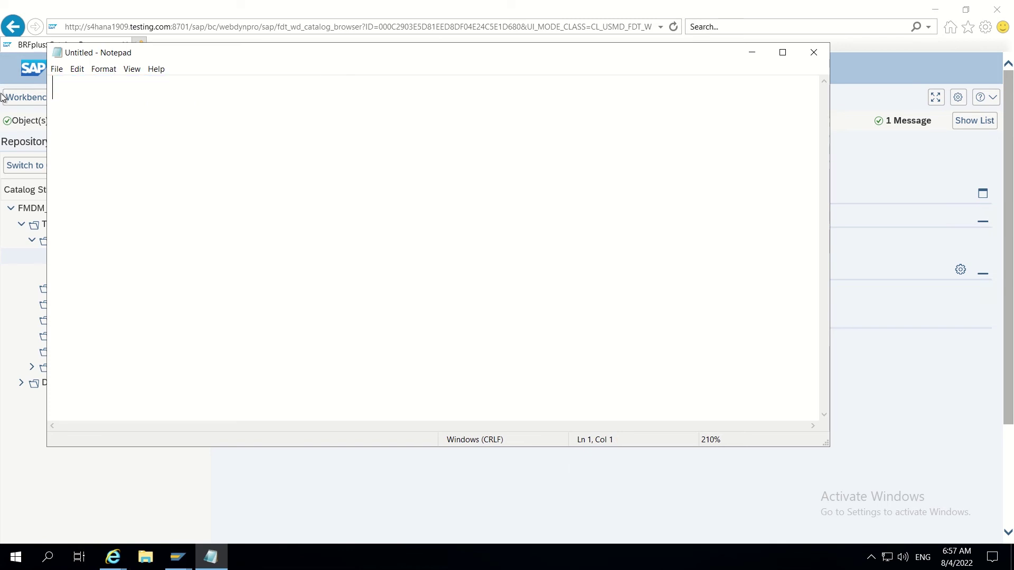
key(Return)
key(Return)
text(IF value)
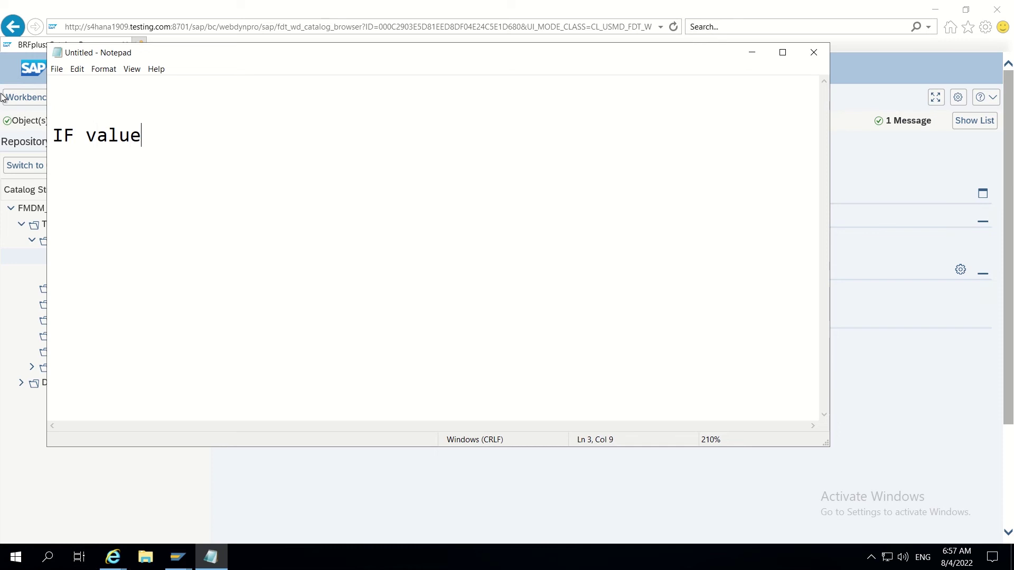
text( IS NOT IN)
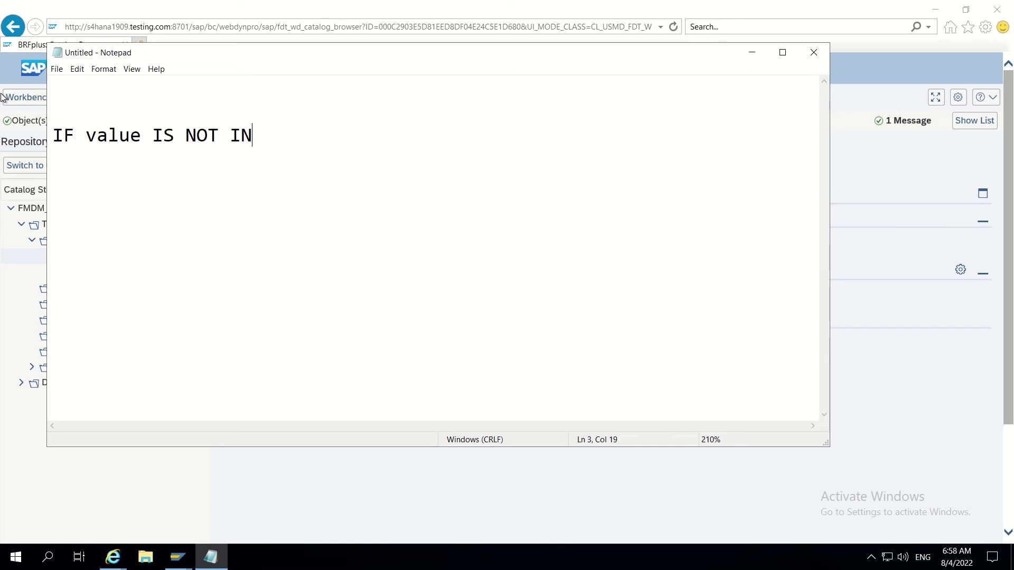
text(ITIAL.)
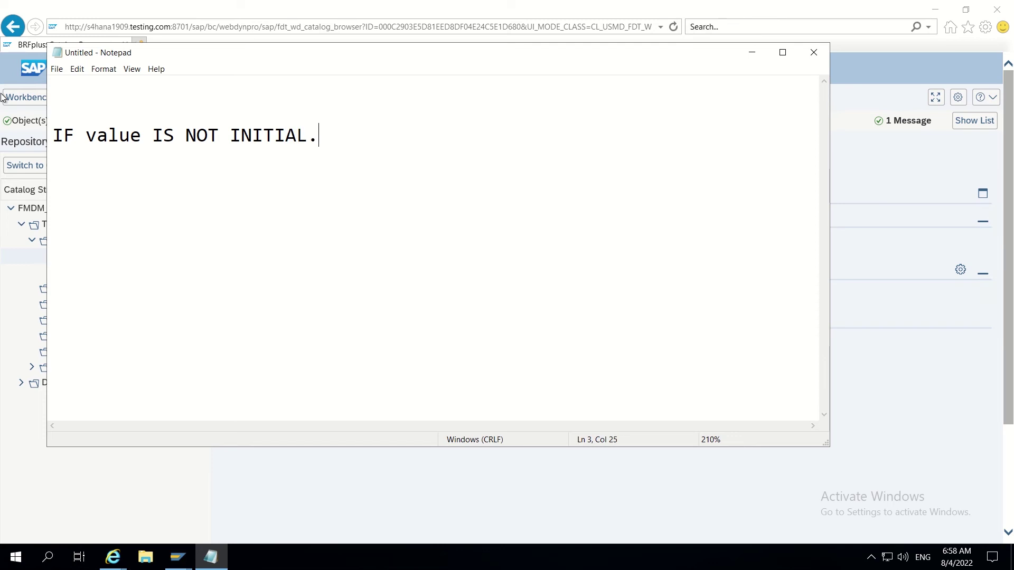
Step: Reword the note to "IF value IS INITIAL. It has to skip this validation.", highlight its condition and return to the BRFplus ruleset
key(BackSpace)
key(BackSpace)
key(BackSpace)
key(BackSpace)
key(BackSpace)
key(BackSpace)
key(BackSpace)
key(BackSpace)
key(BackSpace)
key(BackSpace)
key(BackSpace)
key(BackSpace)
text(I)
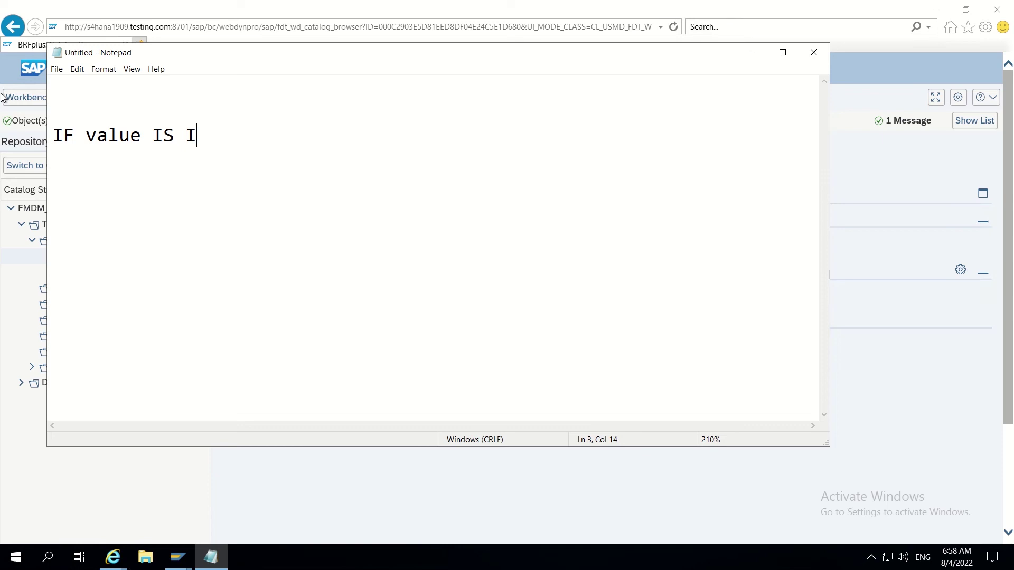
text(NITIAL. )
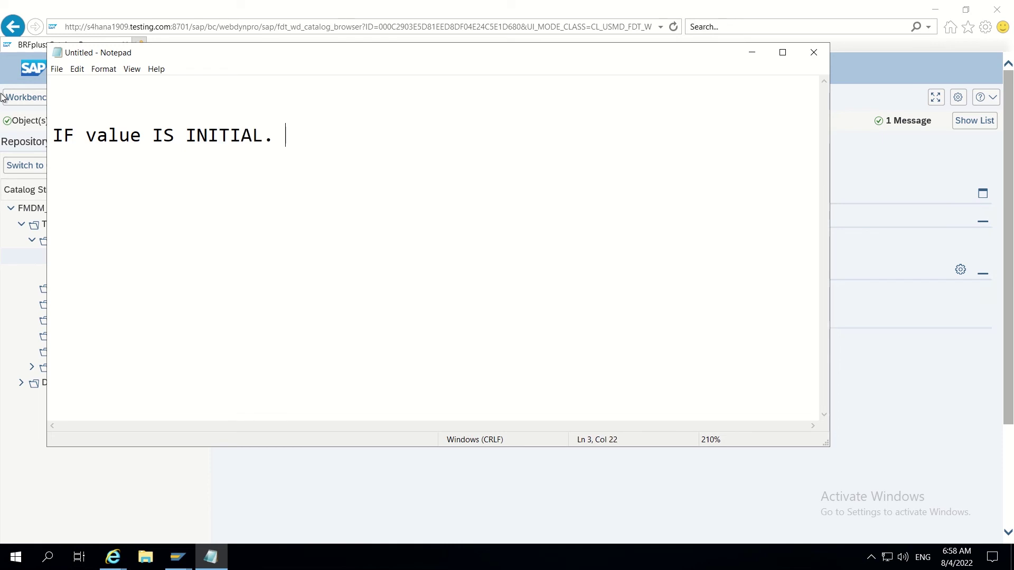
text(It has to )
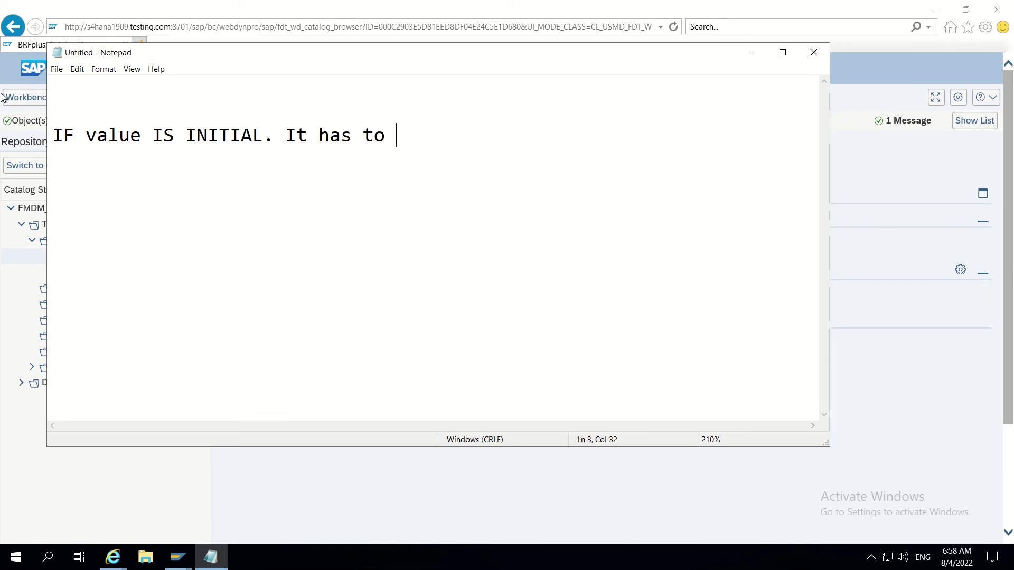
text(skip this)
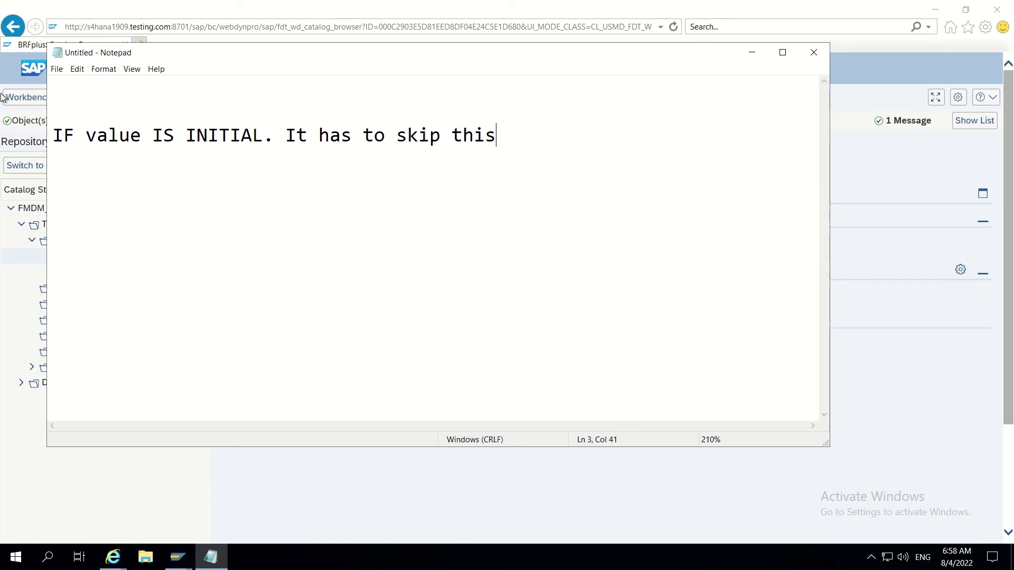
text( validation.)
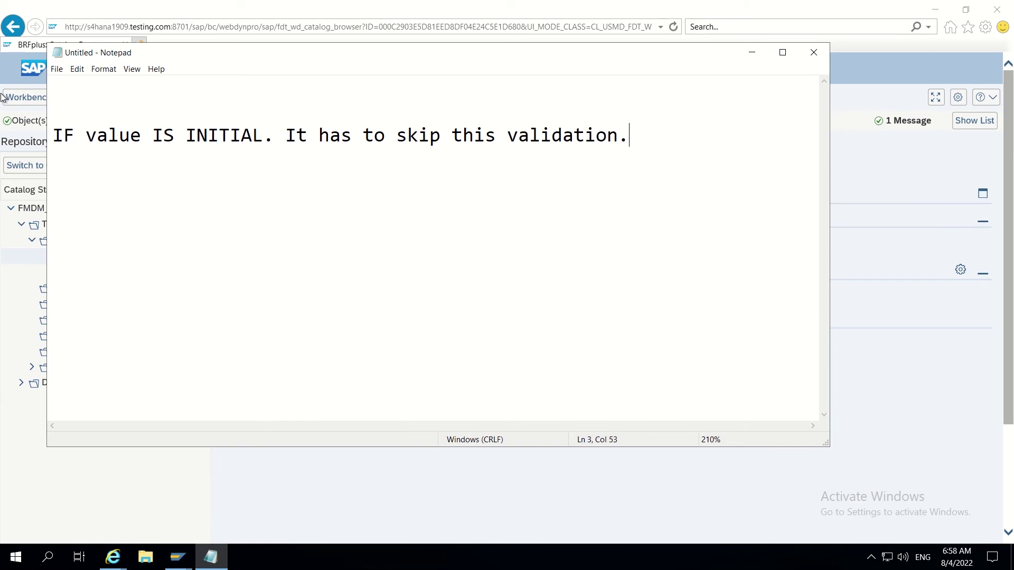
key(Return)
drag(263, 136, 51, 146)
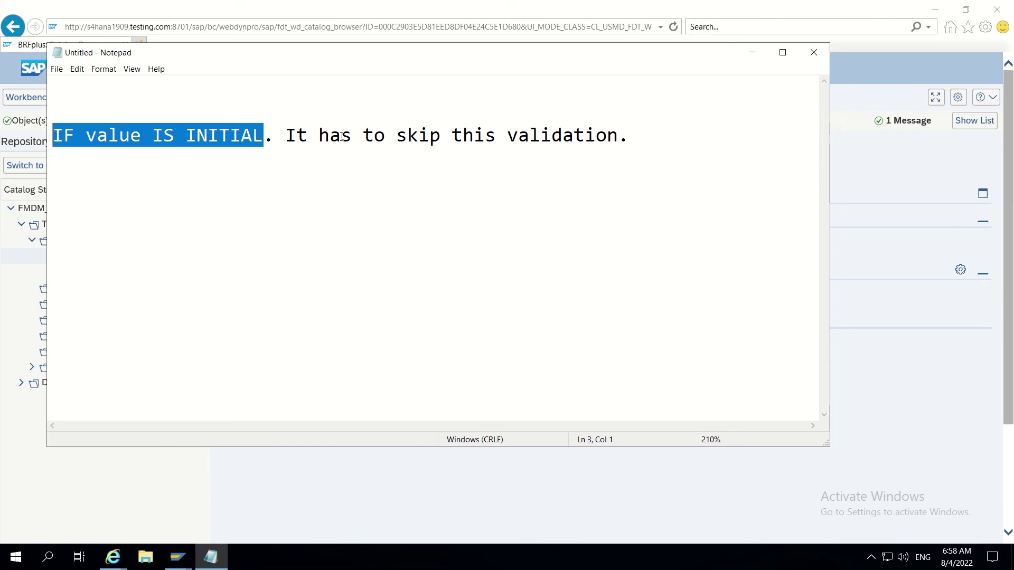
click(915, 353)
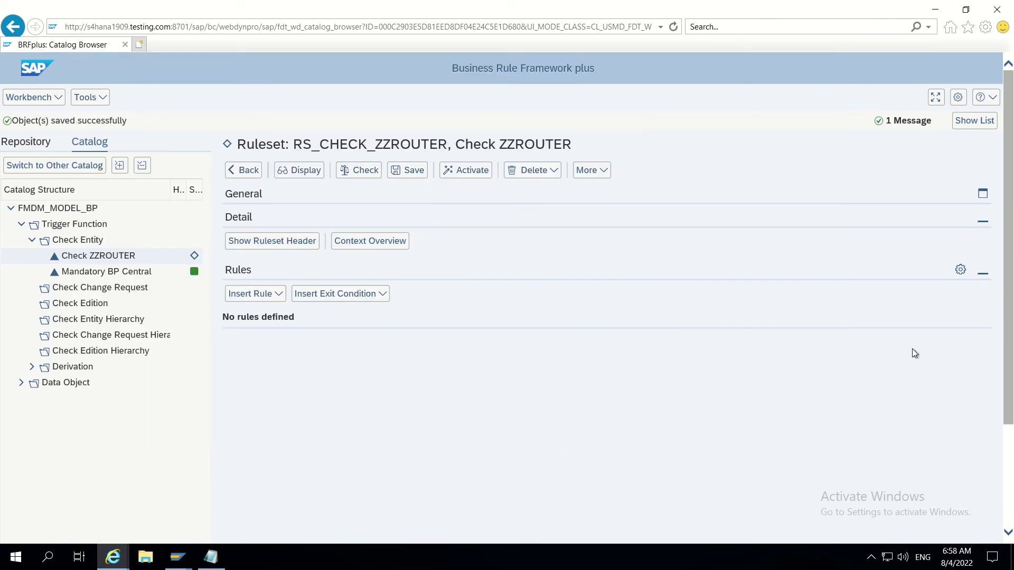
Step: Insert an exit condition using the value range of the Char element under ZCUSTOM, found by the name ZZROUTER
click(360, 299)
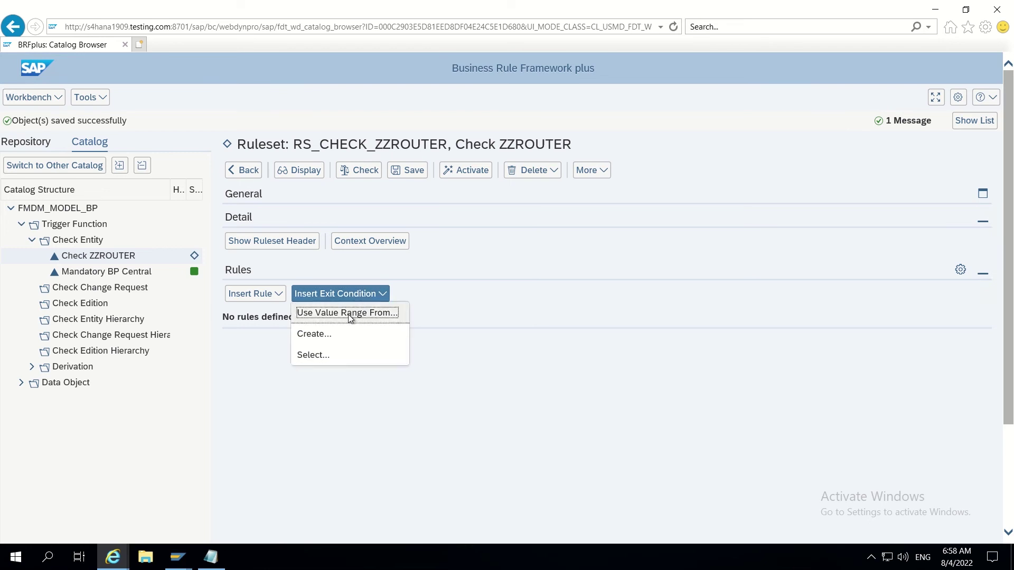
click(348, 314)
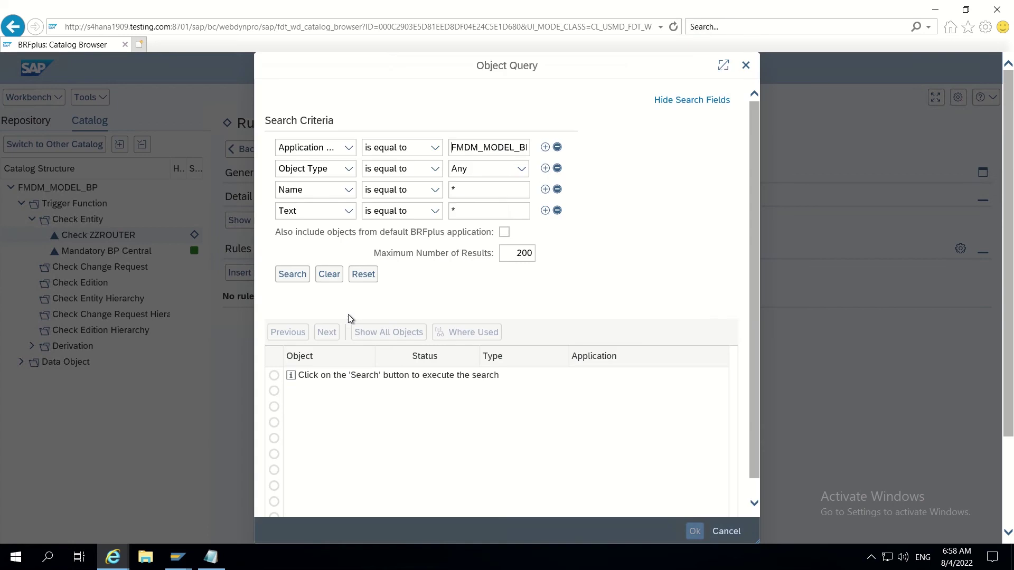
click(467, 191)
key(BackSpace)
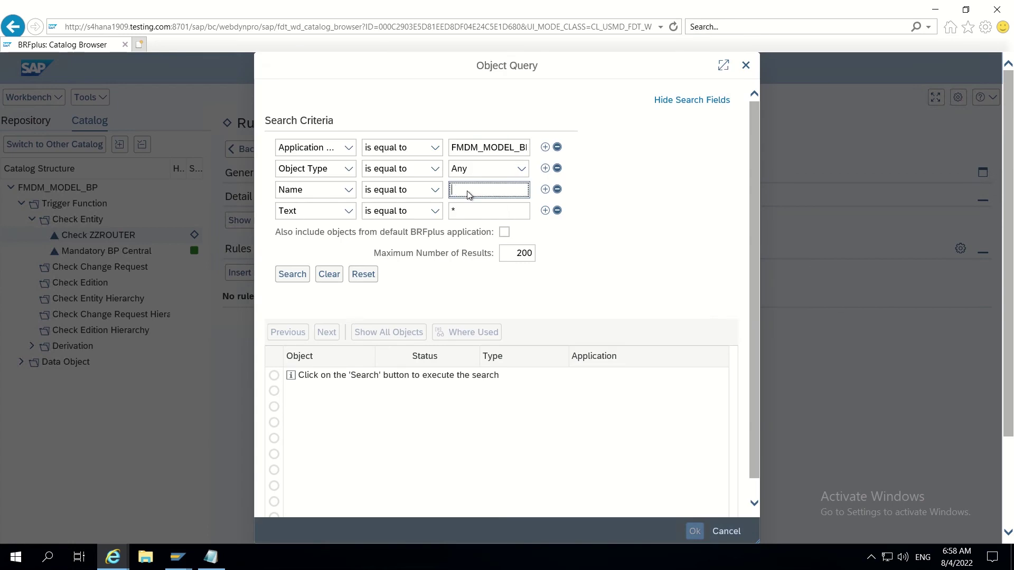
text(ZZROUTER)
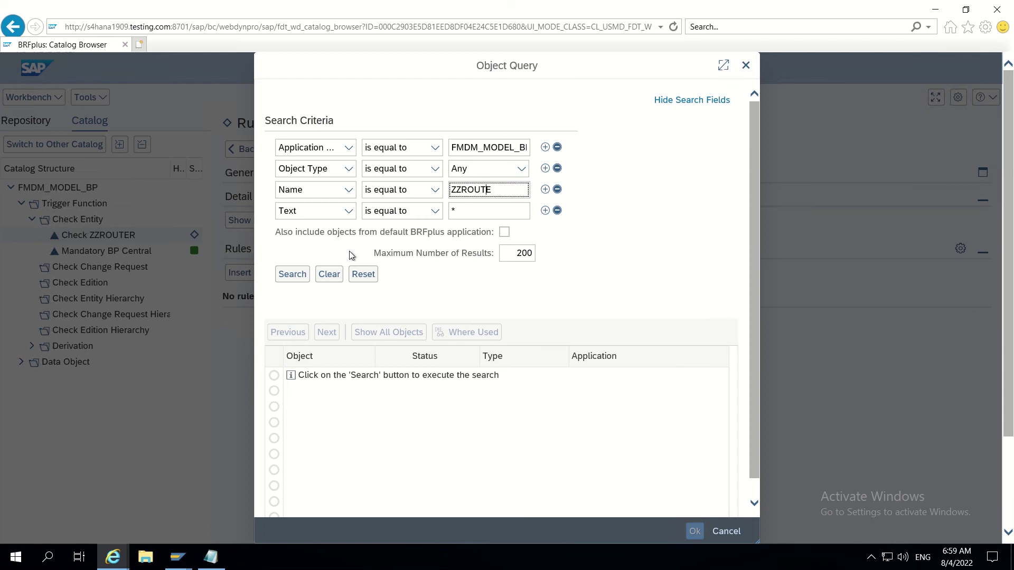
click(303, 275)
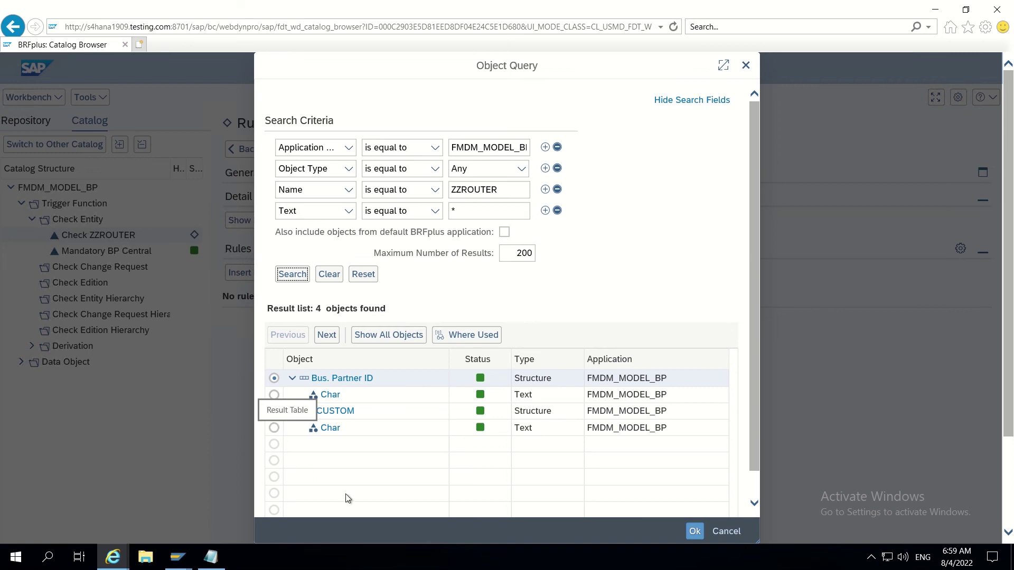
click(274, 427)
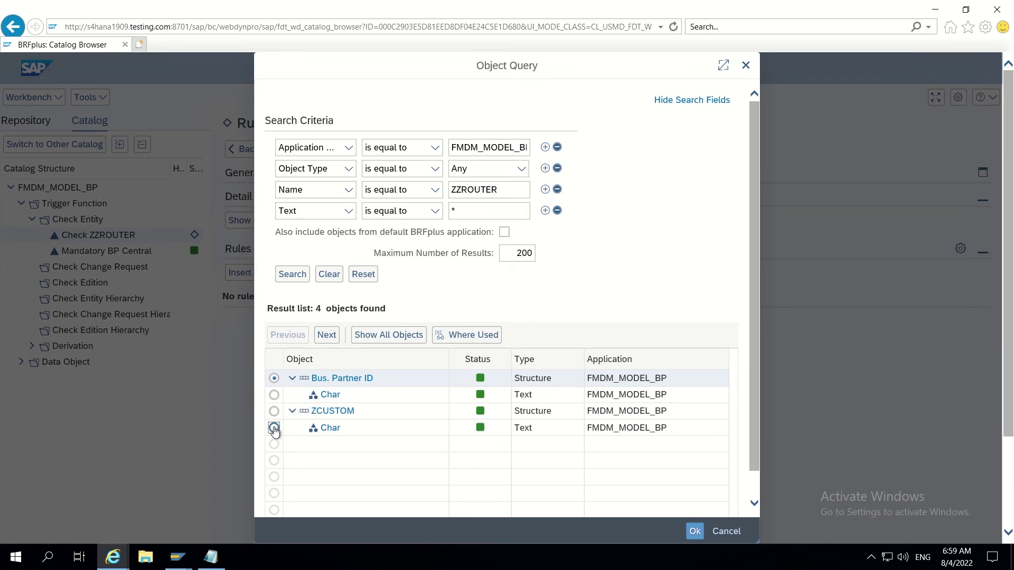
click(698, 532)
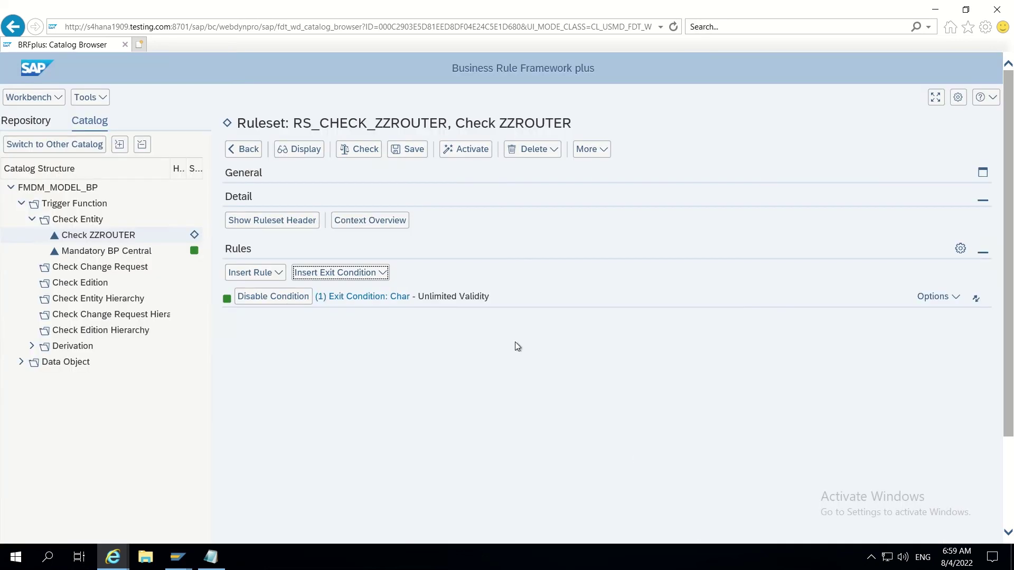
Step: Set the exit condition so the ruleset exits when ZCUSTOM-Char is initial, and save the ruleset
click(353, 297)
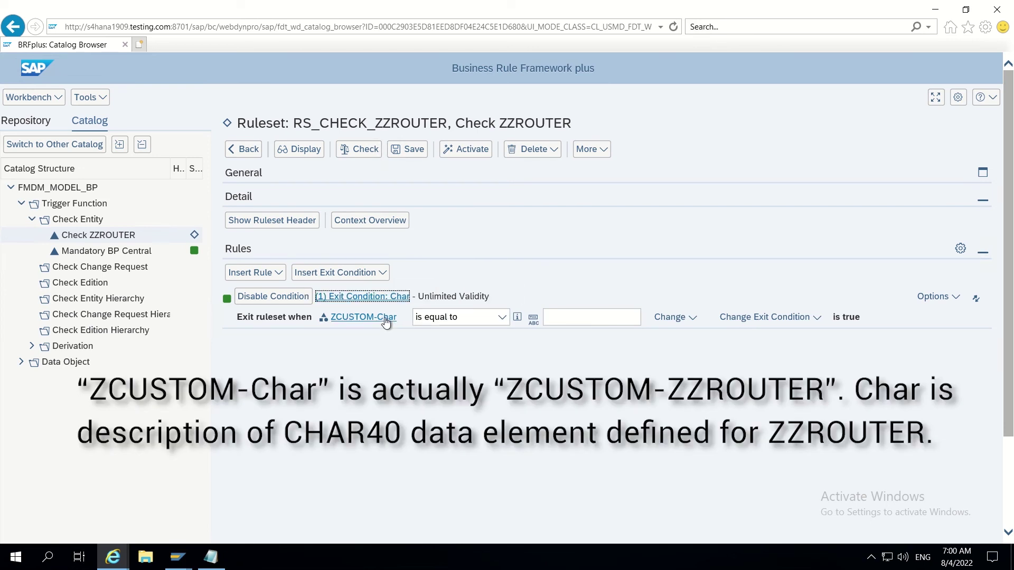
click(502, 318)
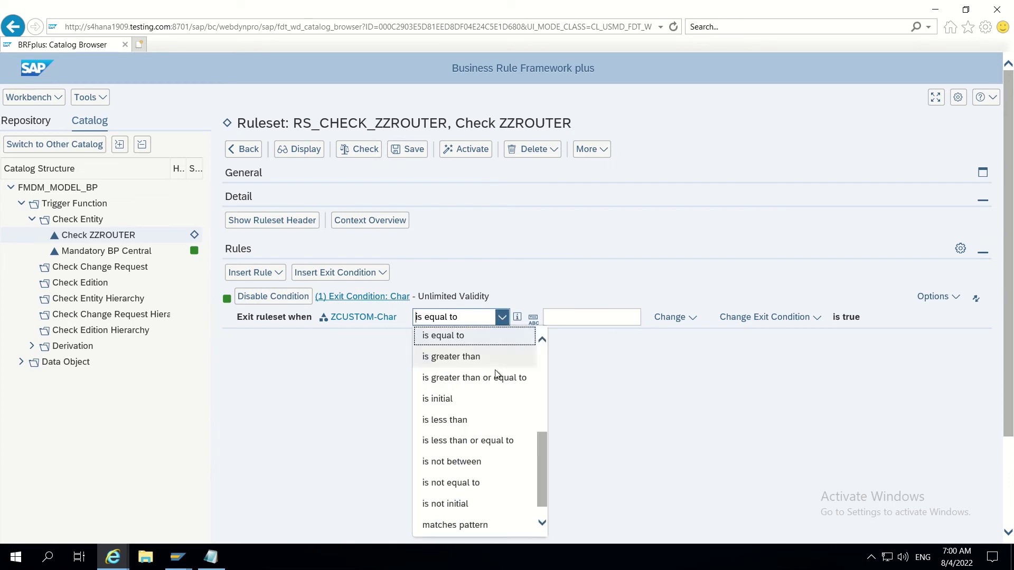
scroll(475, 457, down, 3)
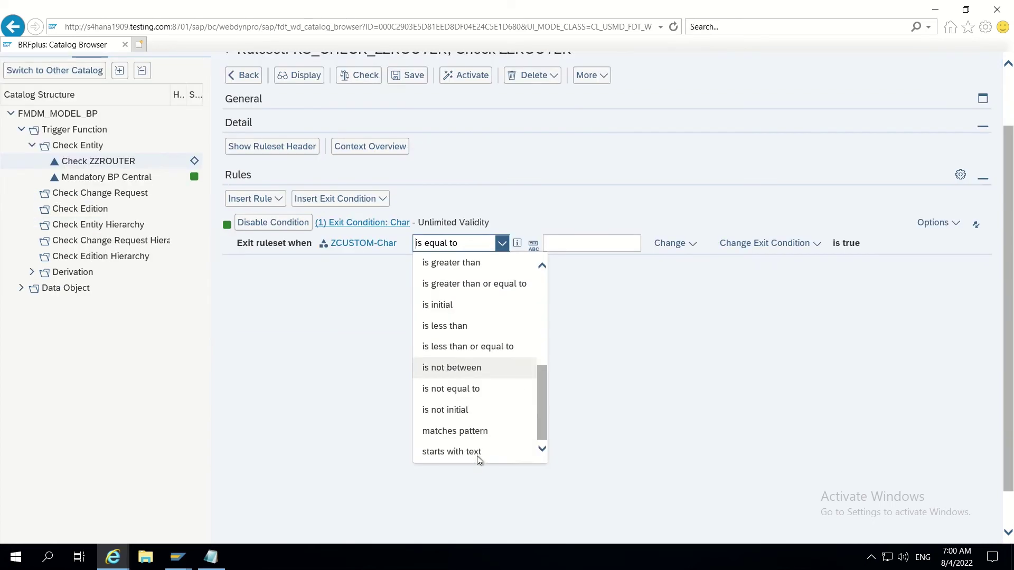
click(450, 310)
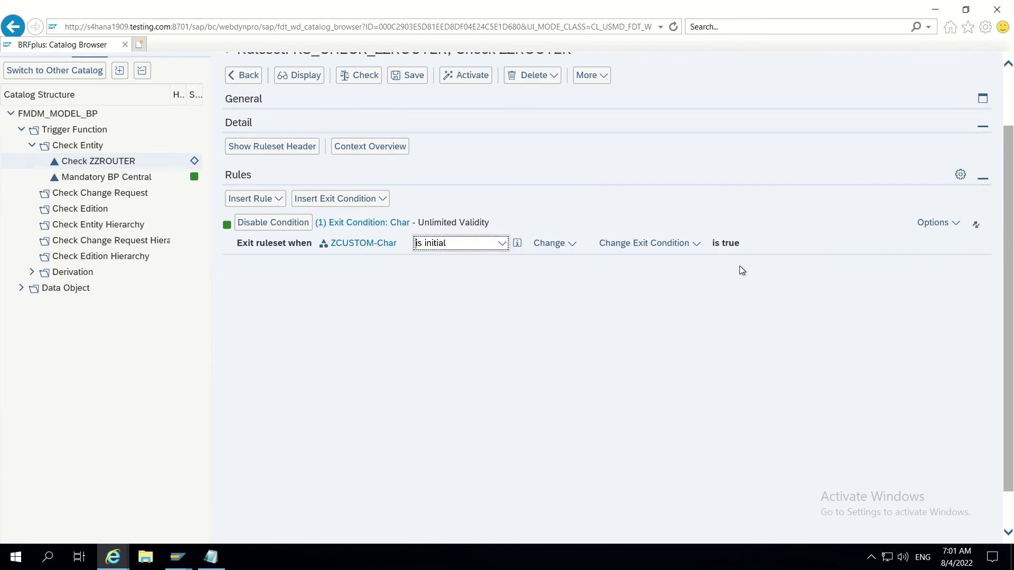
scroll(739, 270, up, 2)
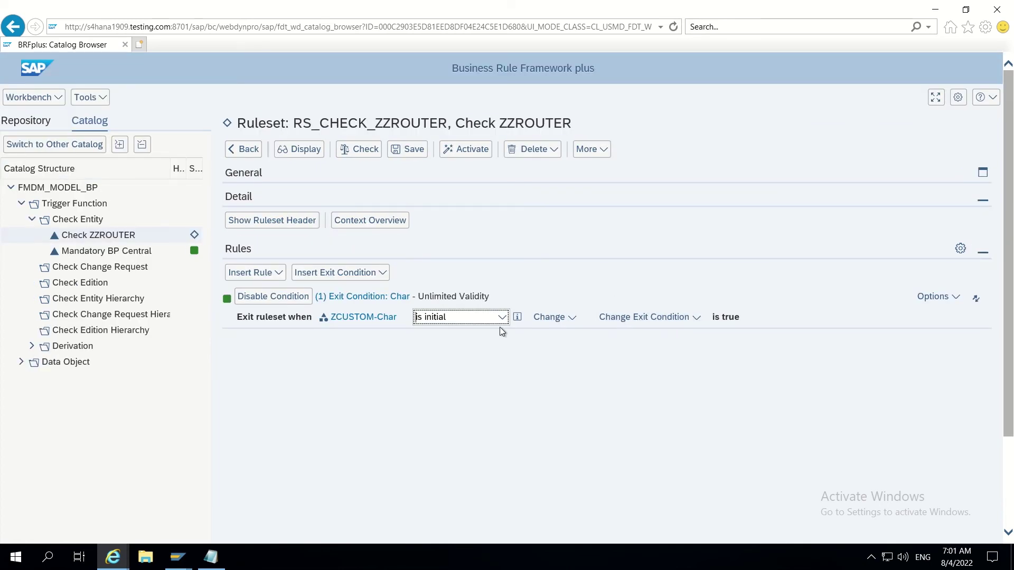
click(420, 151)
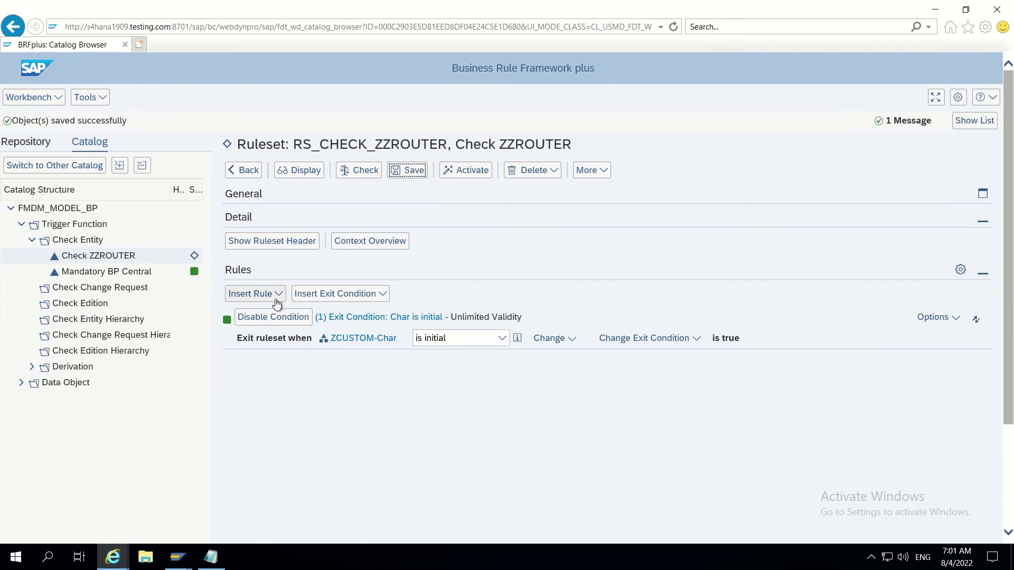
Step: Create a new rule in the ruleset with the description "Data base lookup for custom field and validate"
click(276, 301)
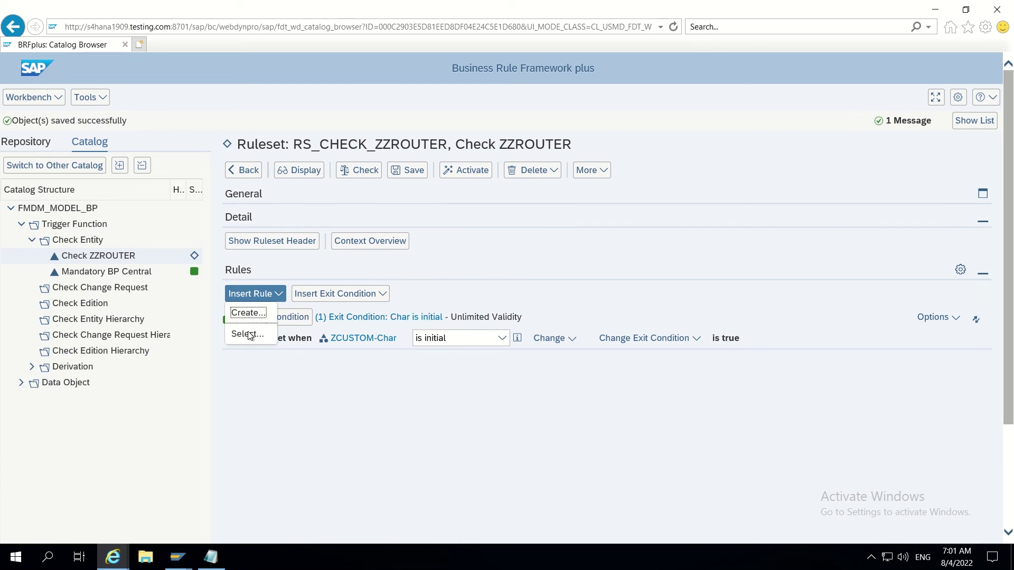
click(247, 314)
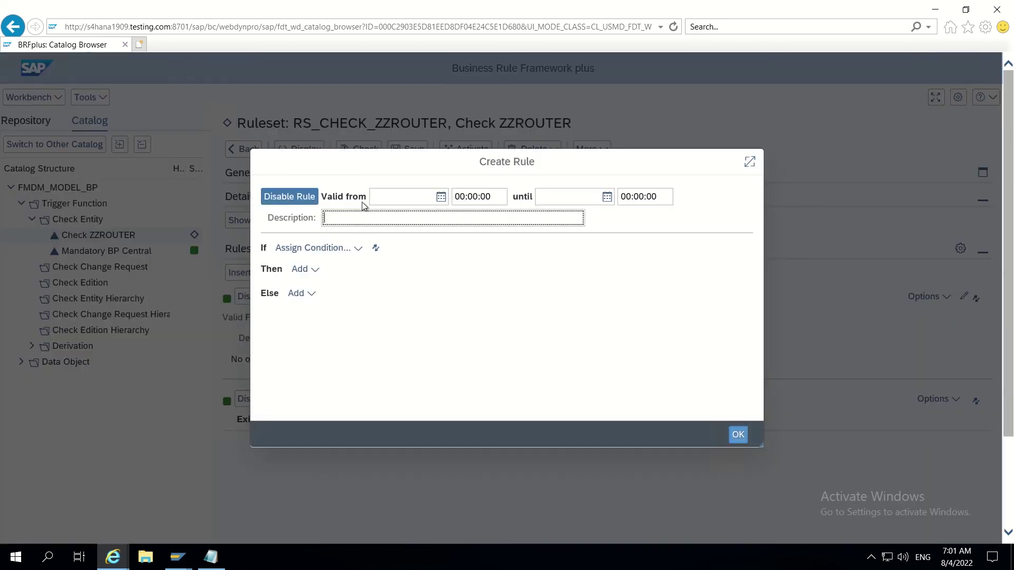
text(Data base lookup for custom field and validate)
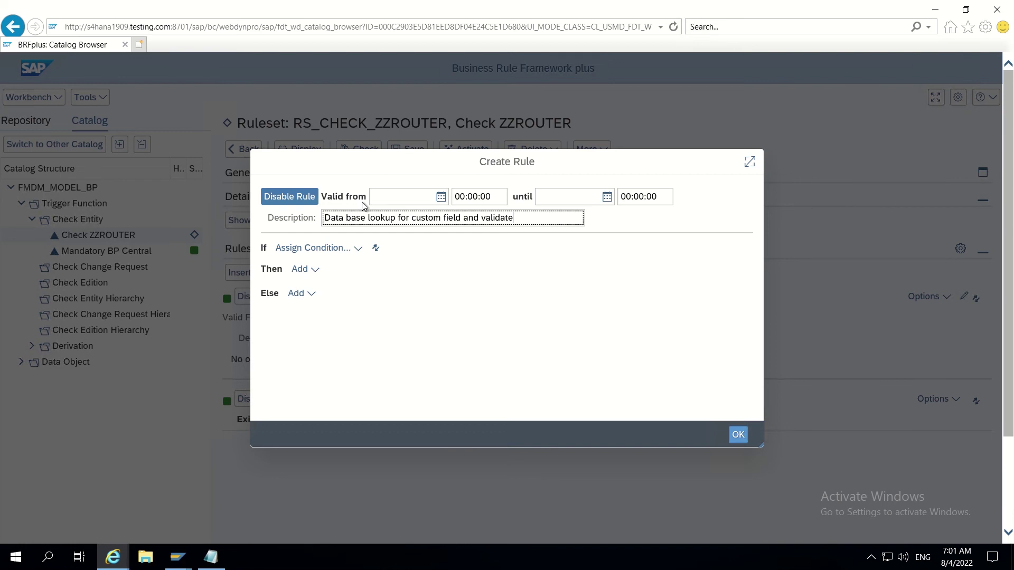
text(f)
key(BackSpace)
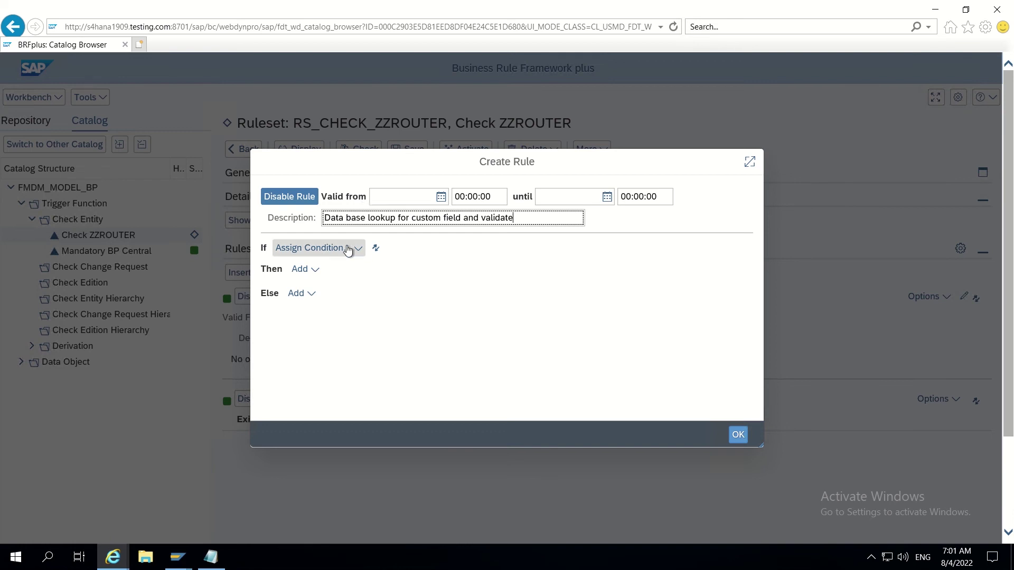
Step: Start a new expression for the rule's If condition and choose Database Lookup as its type
click(347, 249)
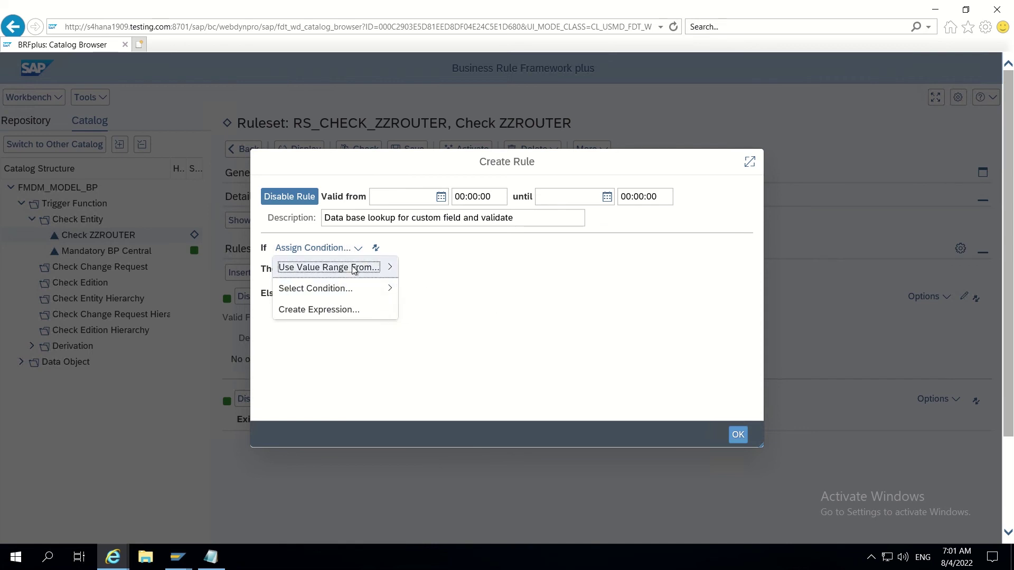
mouse_move(353, 269)
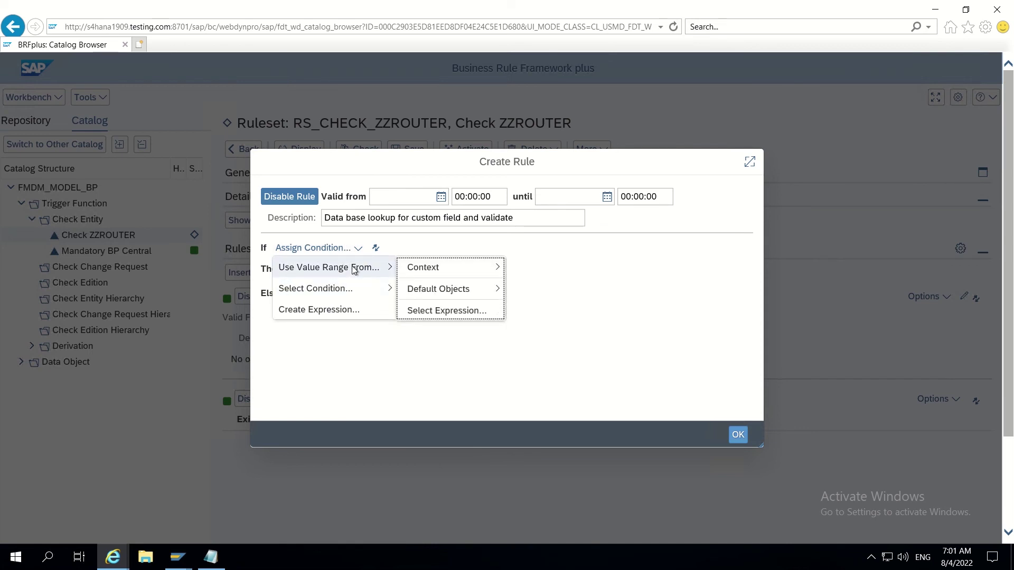
click(346, 310)
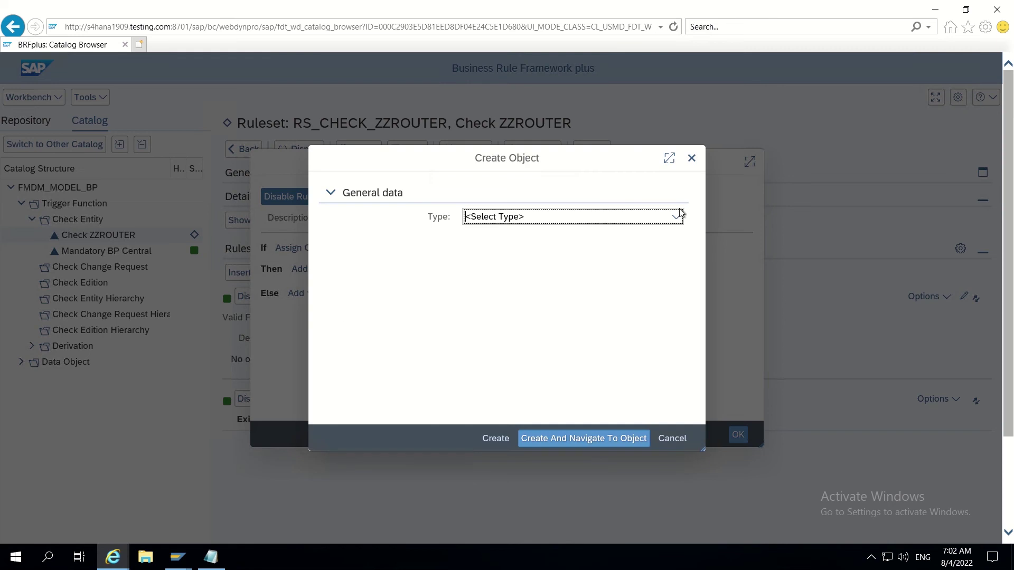
click(677, 217)
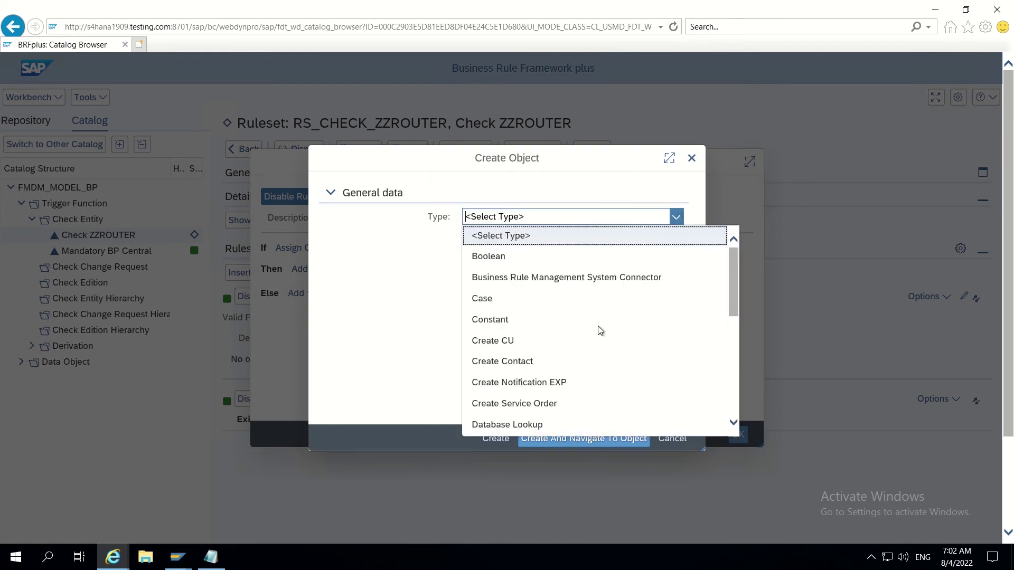
scroll(600, 331, down, 2)
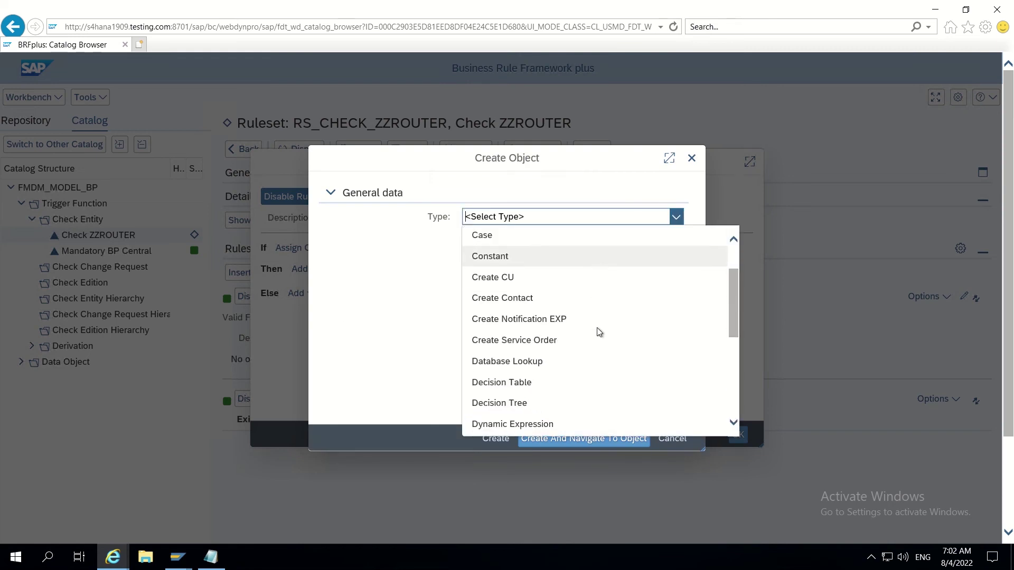
scroll(598, 331, down, 2)
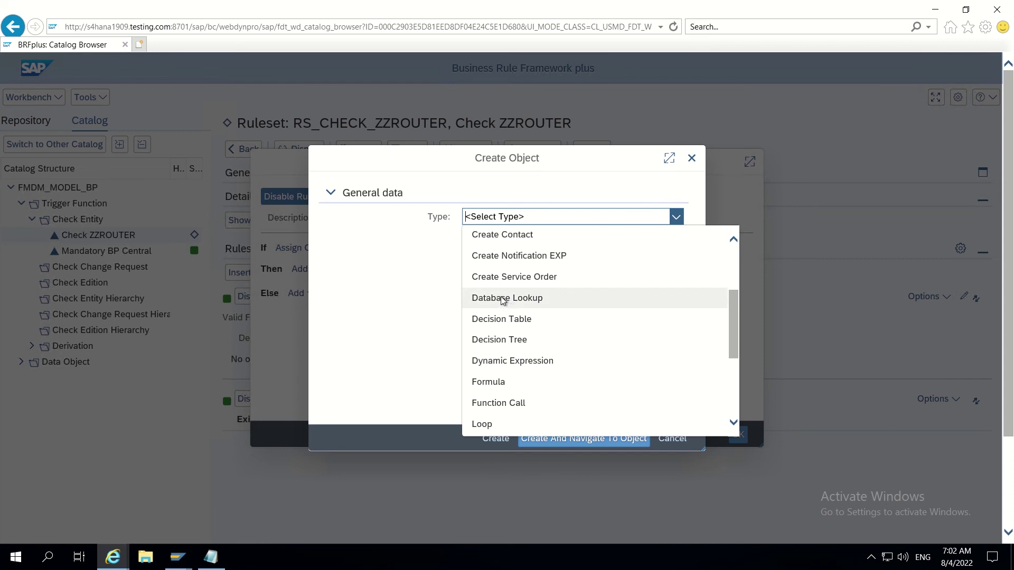
click(502, 299)
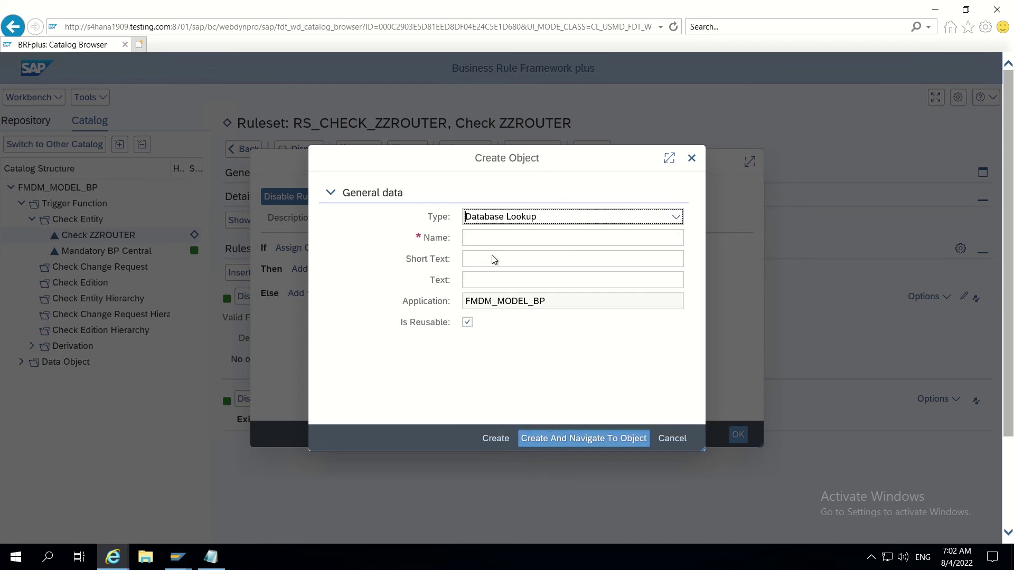
Step: Create the database lookup DL_ZZROUTER with short text and text "DL for ZZROUTER", open it, and save the ruleset changes
click(477, 239)
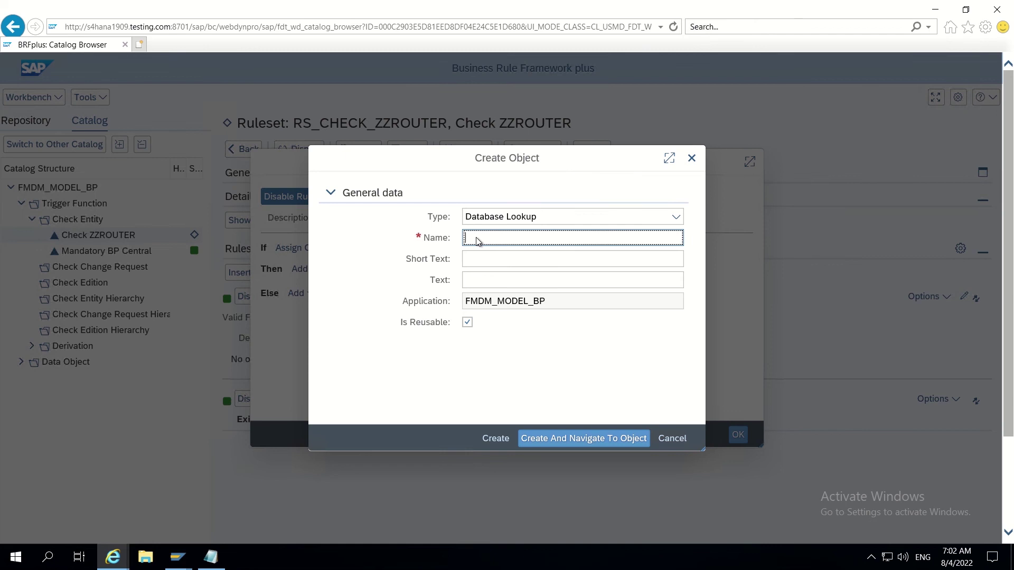
text(DL_ZZROU)
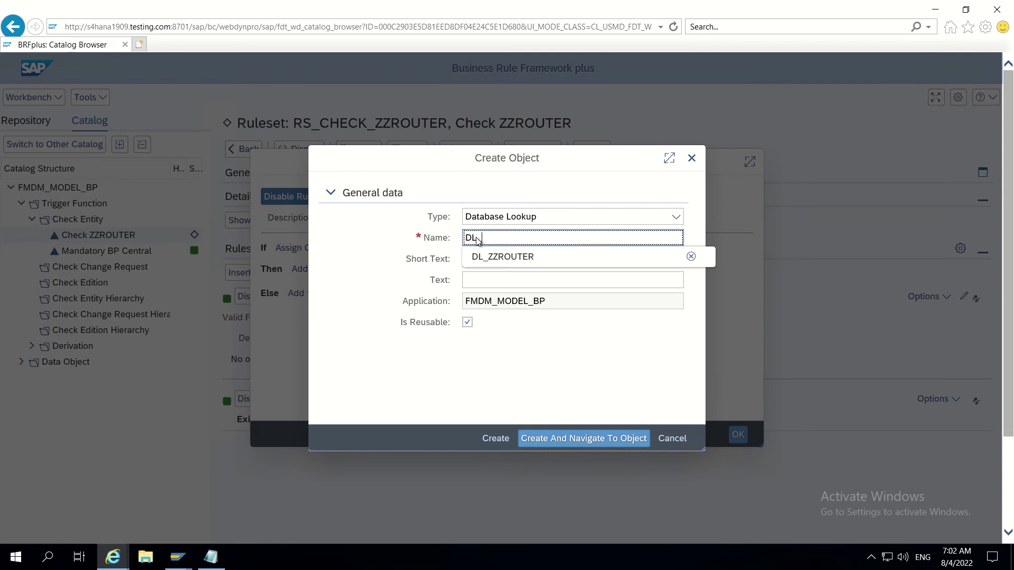
text(TER)
click(481, 281)
click(481, 266)
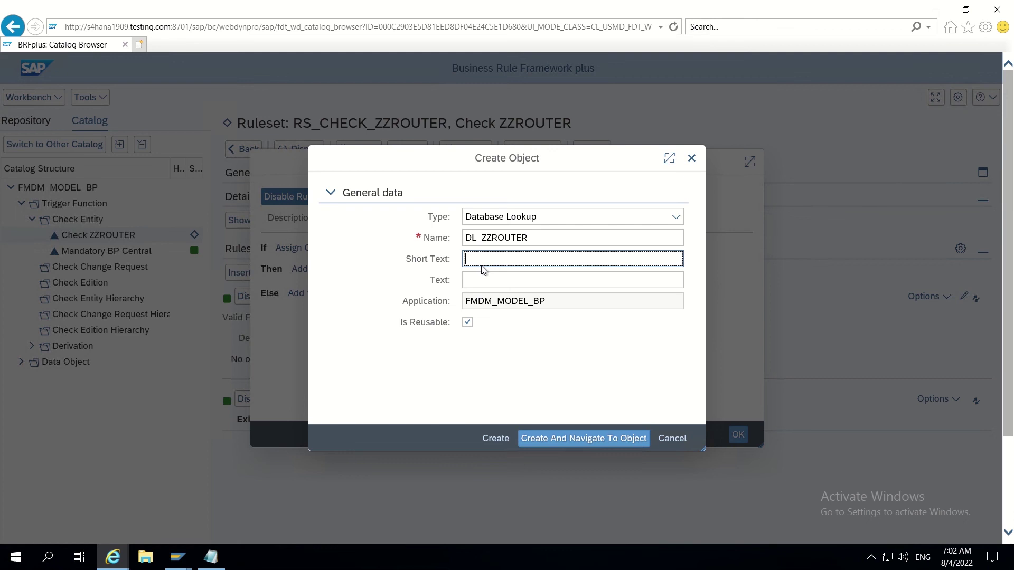
text(DL for ZZROUTER)
click(483, 284)
text(DL for)
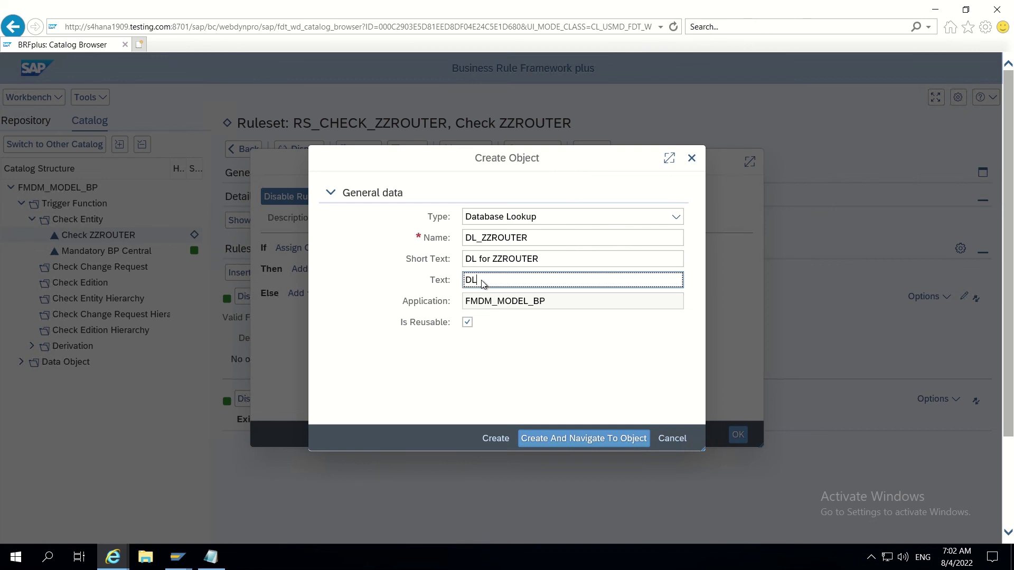
text( ZZROUTER)
click(545, 446)
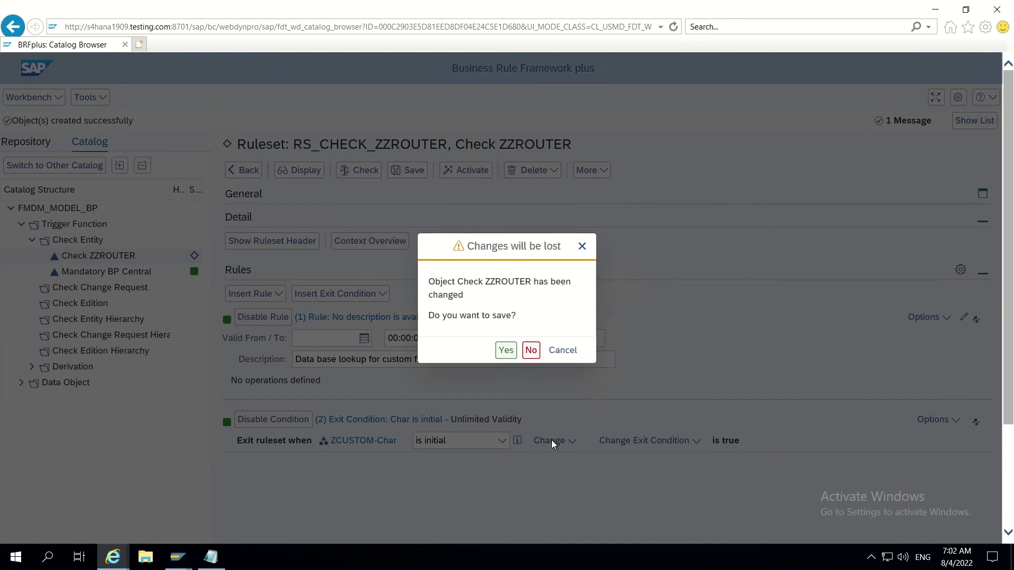
click(507, 358)
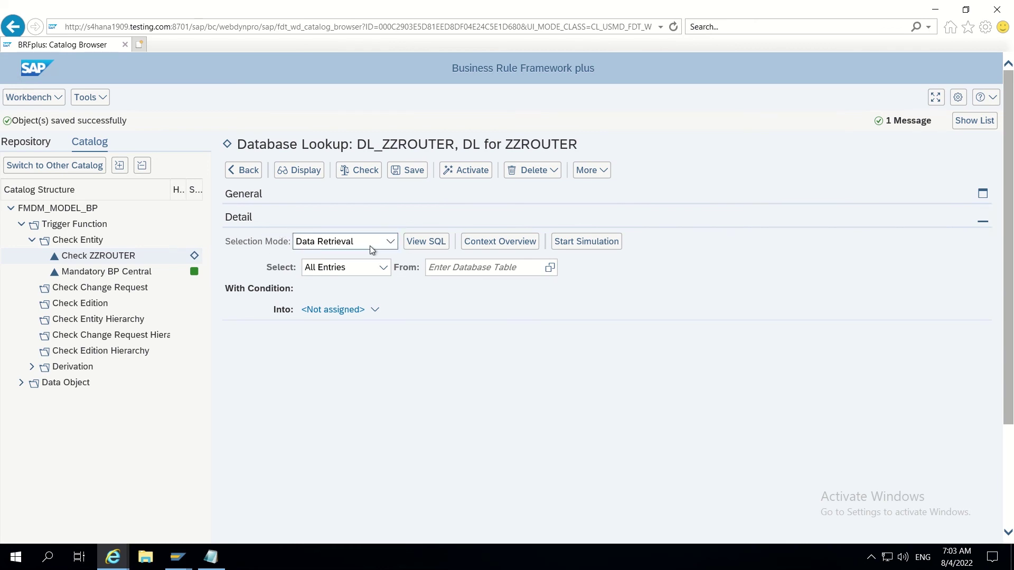
Step: Set the lookup to Existence Check on table ZTMDG_ROUTERS, copying the table name from the dictionary display in SAP GUI
click(389, 244)
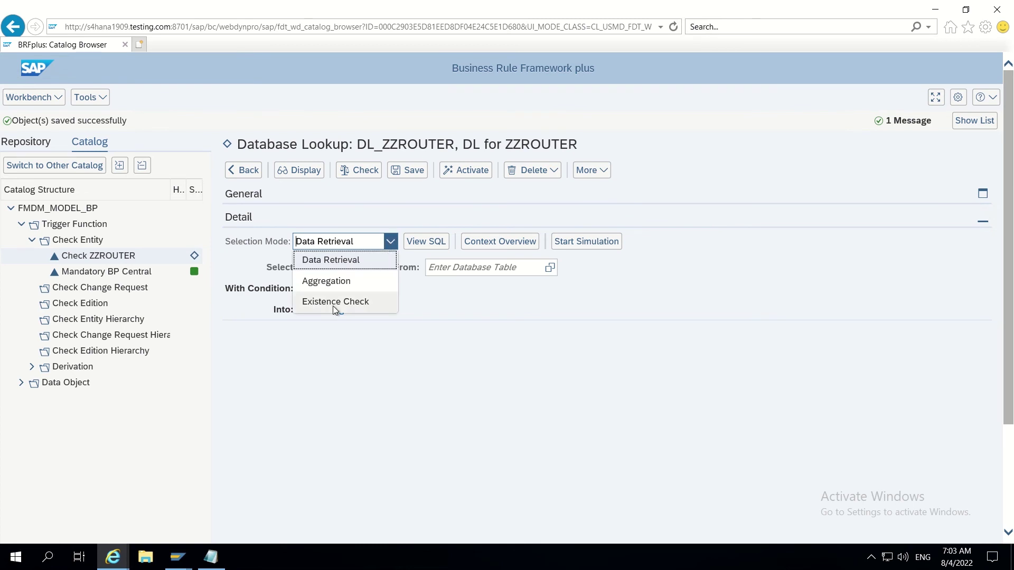
click(333, 304)
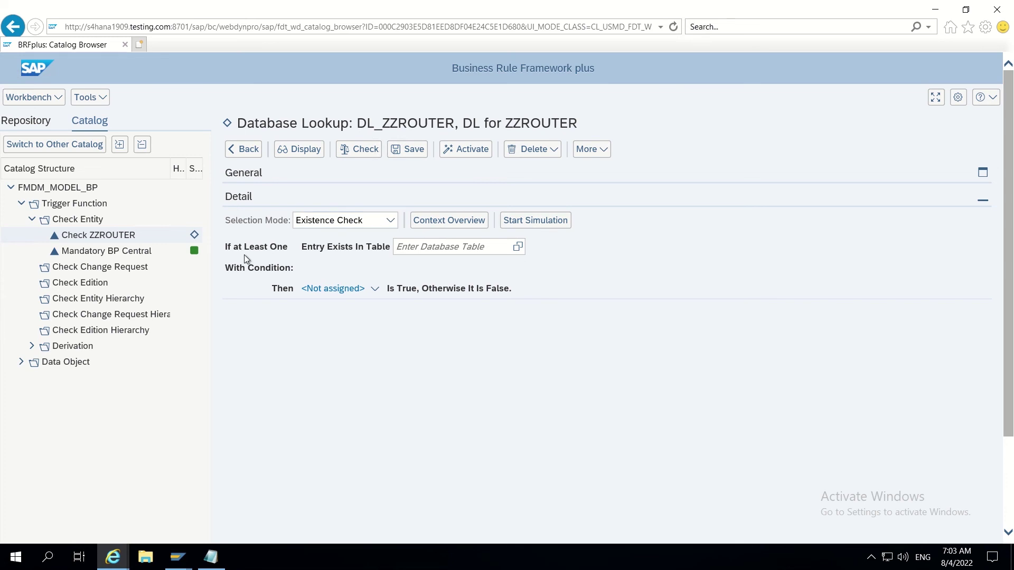
click(400, 252)
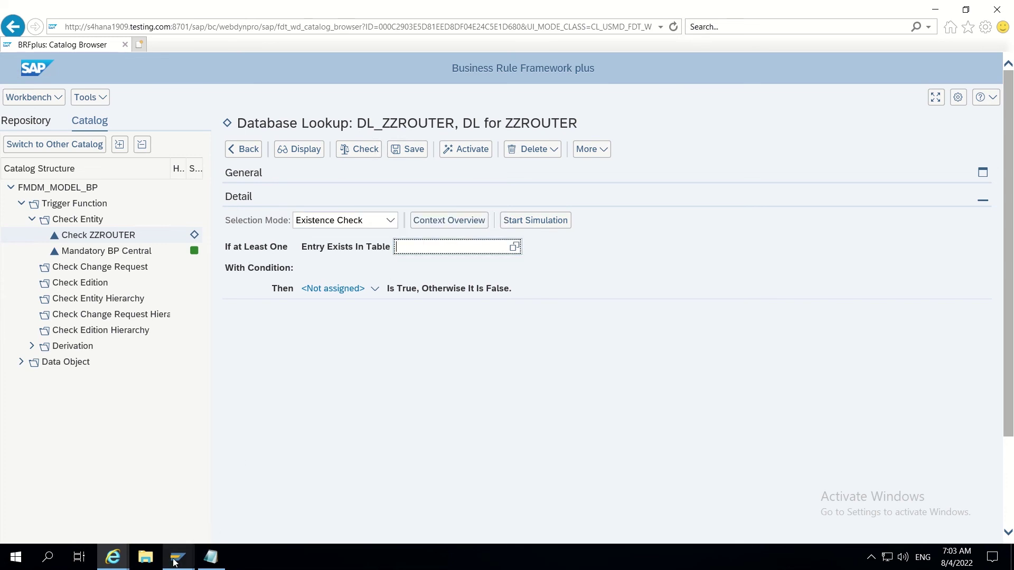
mouse_move(177, 557)
click(166, 495)
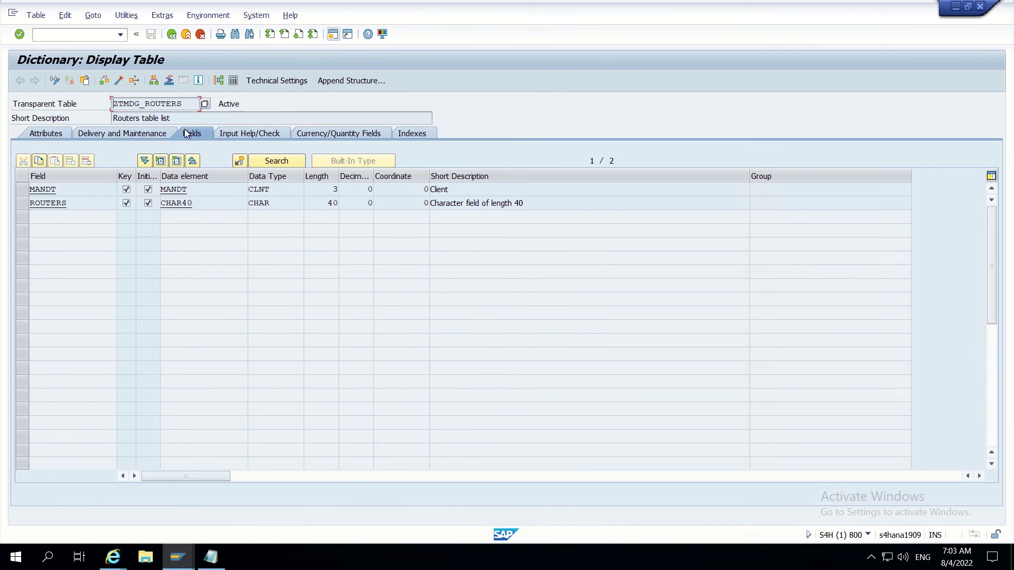
drag(188, 103, 94, 111)
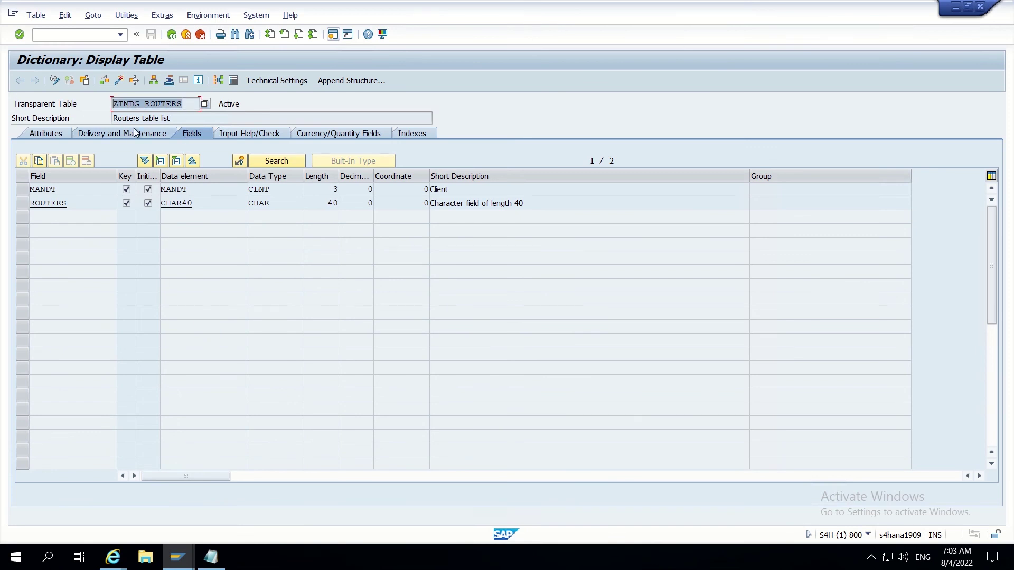
key(ctrl+c)
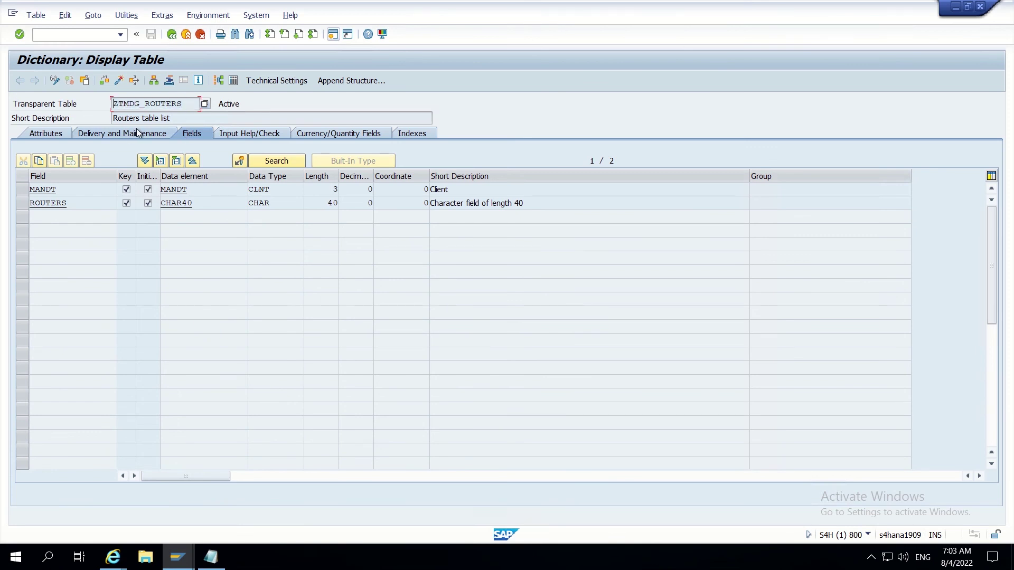
key(alt+Tab)
click(408, 248)
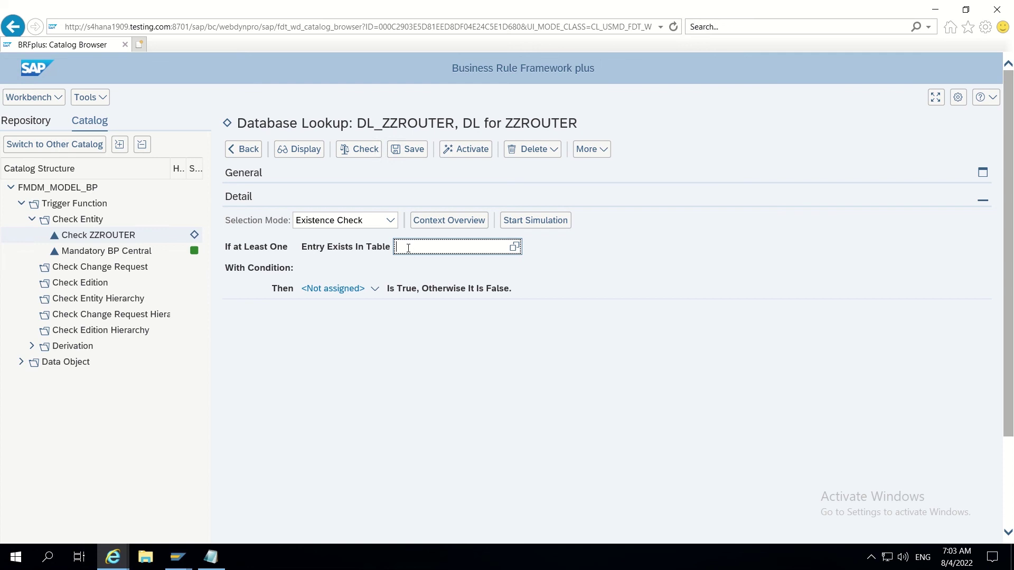
key(ctrl+v)
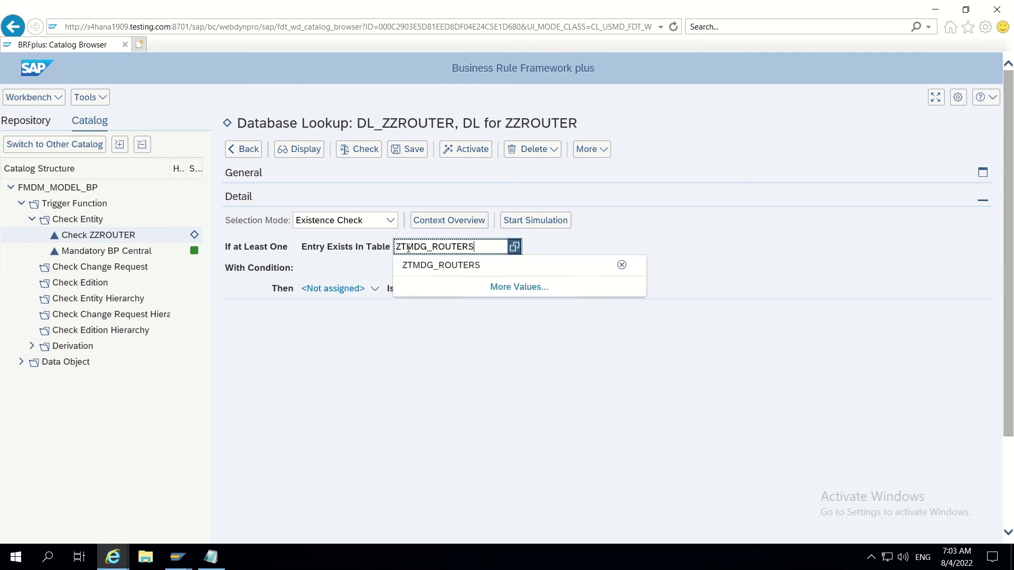
key(Return)
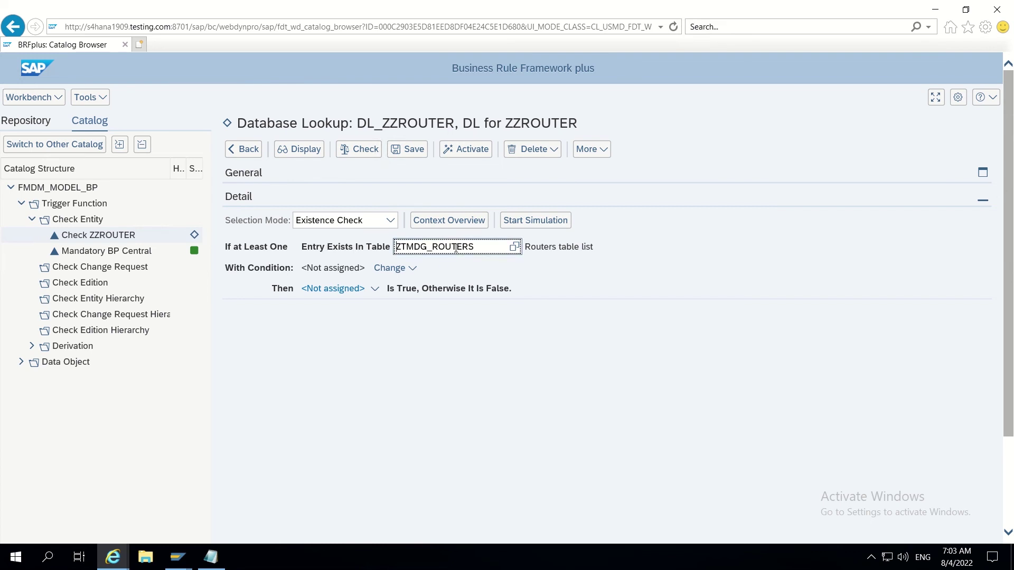
Step: Add an include condition to the lookup requiring ROUTERS to be equal to the context value ZCUSTOM-Char
click(405, 276)
mouse_move(406, 288)
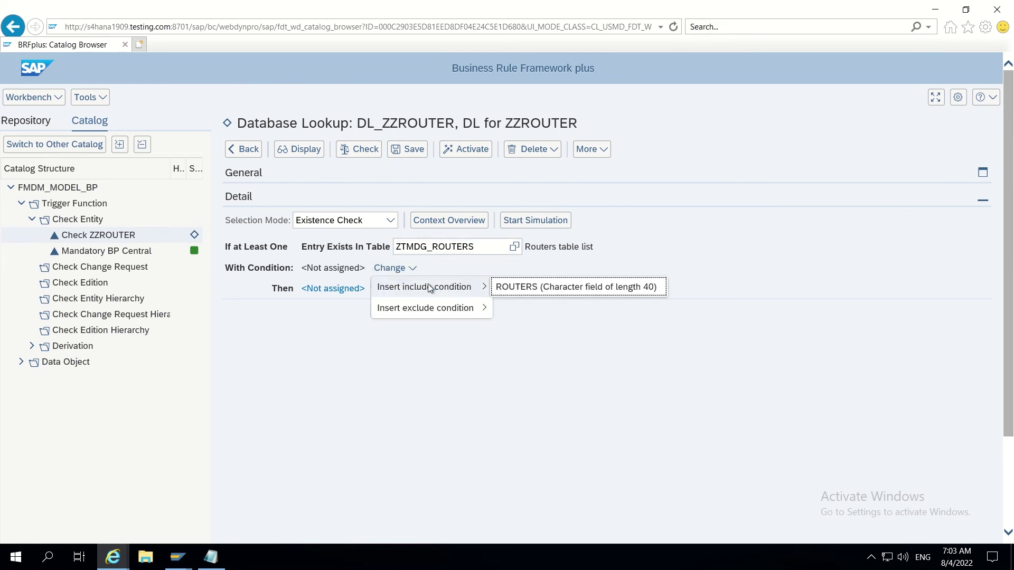
click(520, 287)
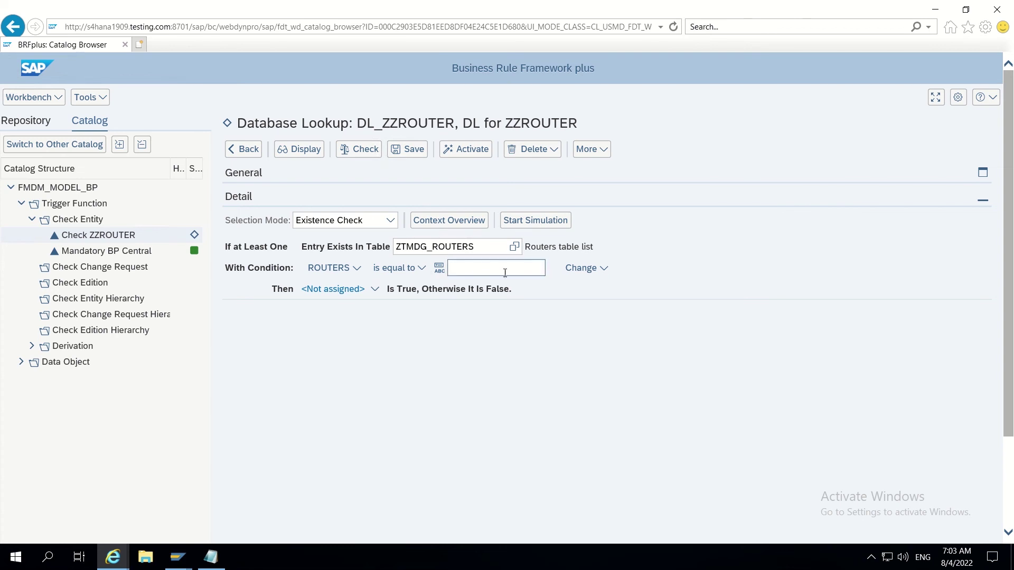
click(581, 271)
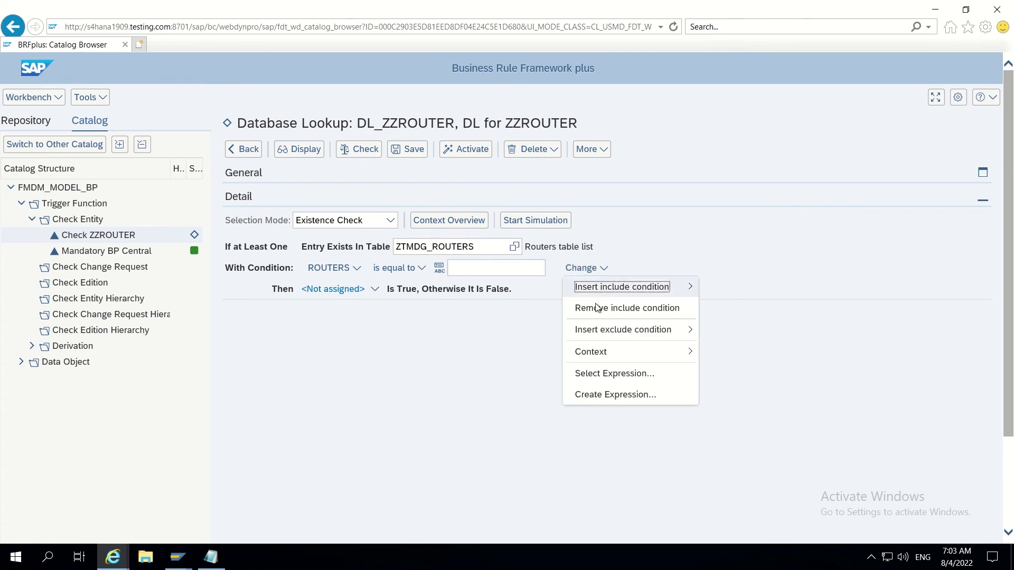
mouse_move(610, 351)
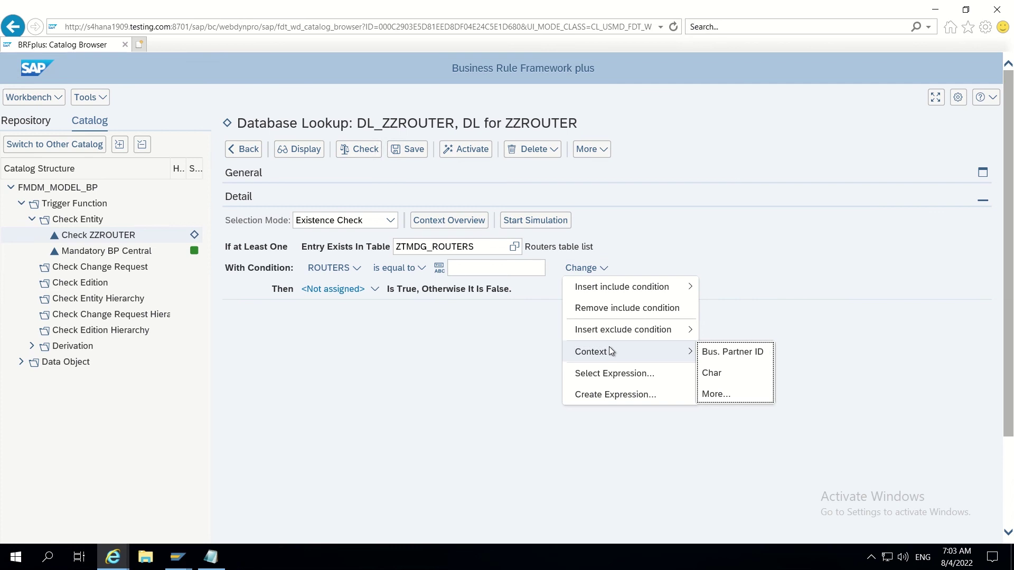
click(713, 374)
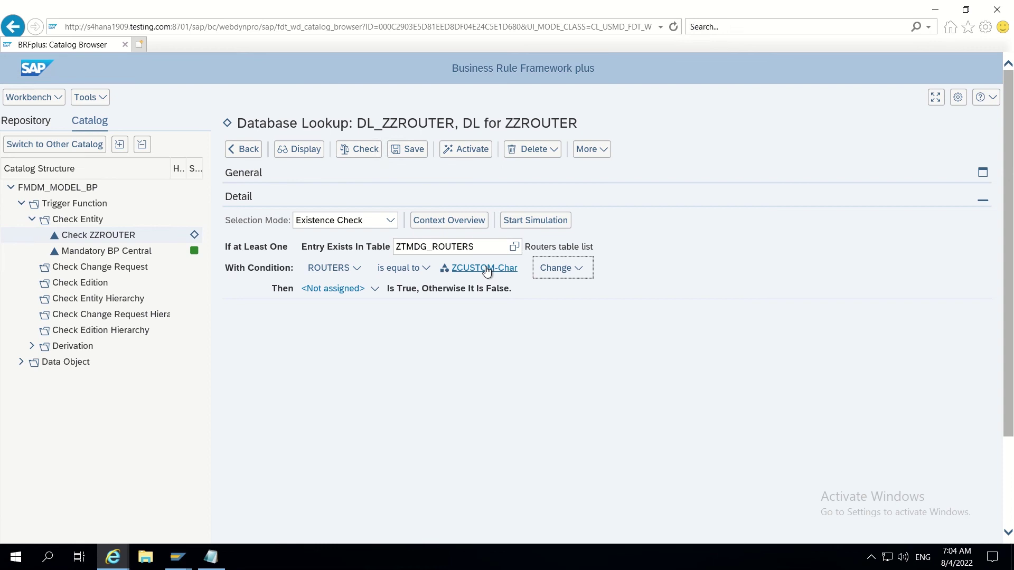
double_click(462, 246)
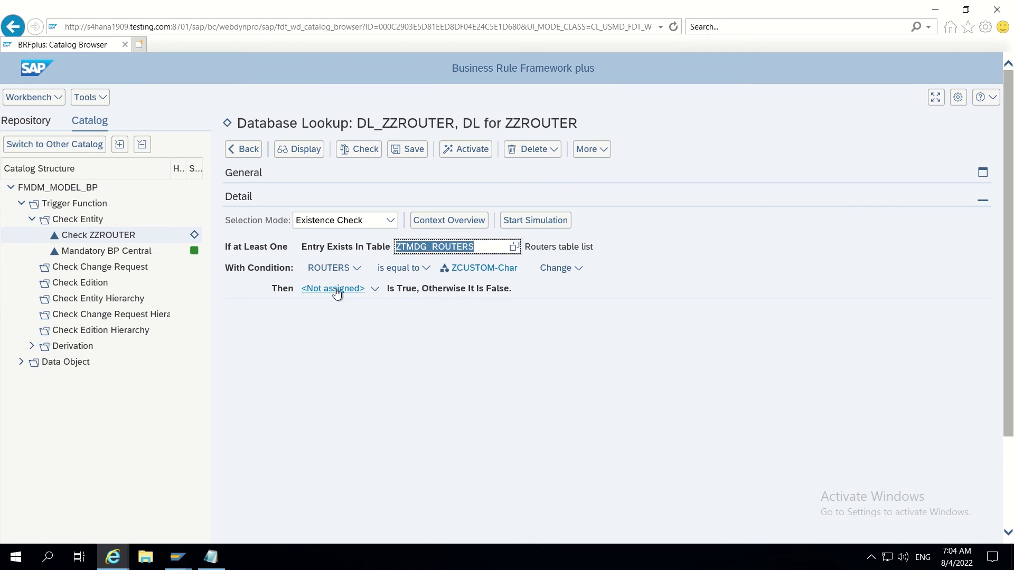
Step: Assign Boolean as the result data object of the existence check
click(376, 291)
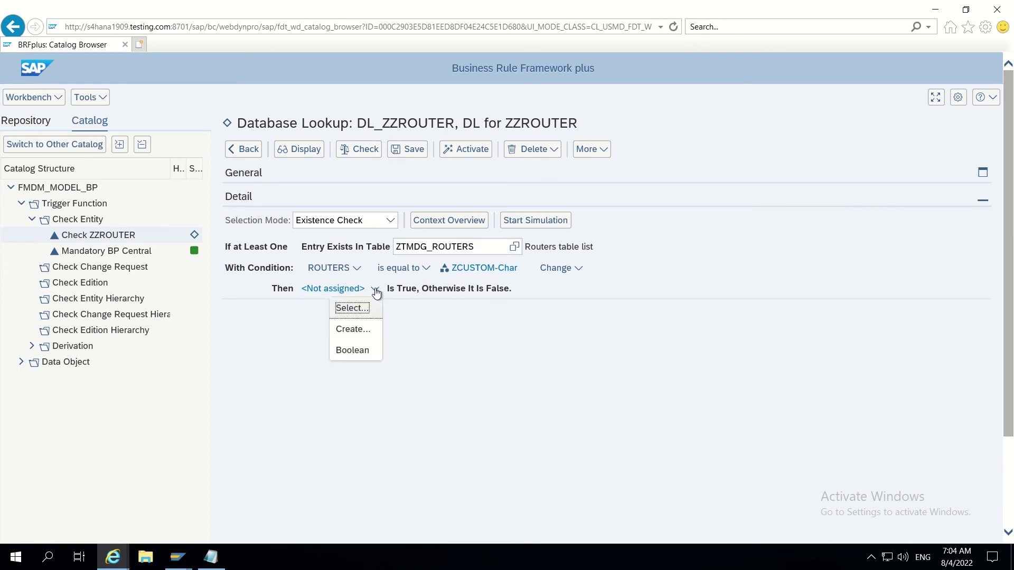
click(359, 349)
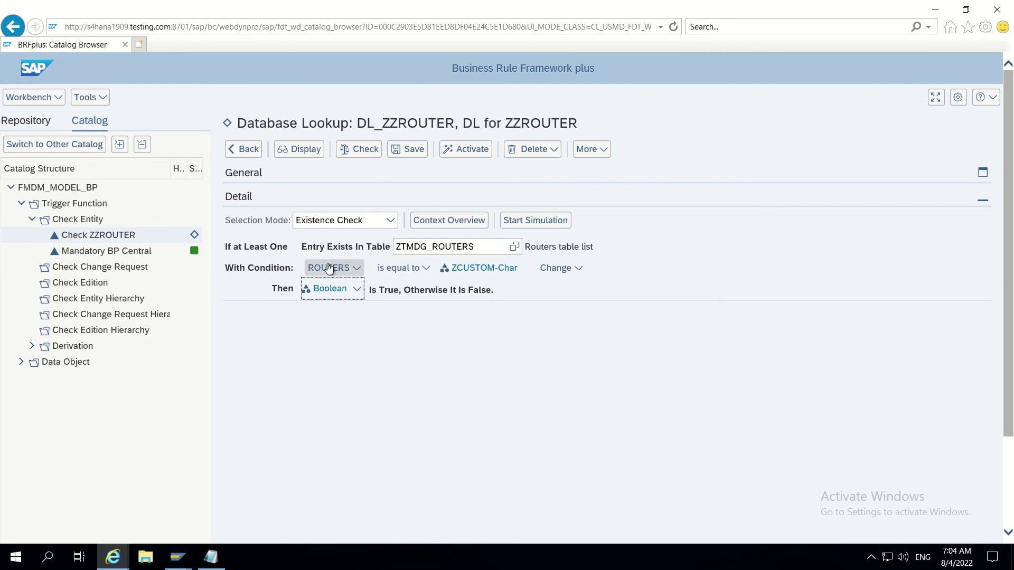
drag(403, 290, 491, 290)
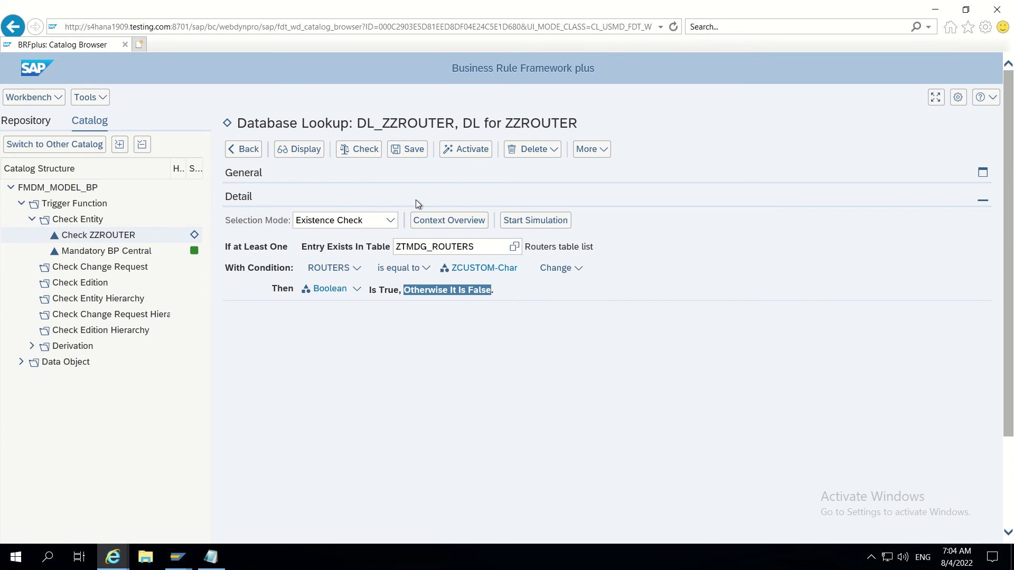
Step: Save and activate the database lookup DL_ZZROUTER, and go back to the ruleset
click(414, 150)
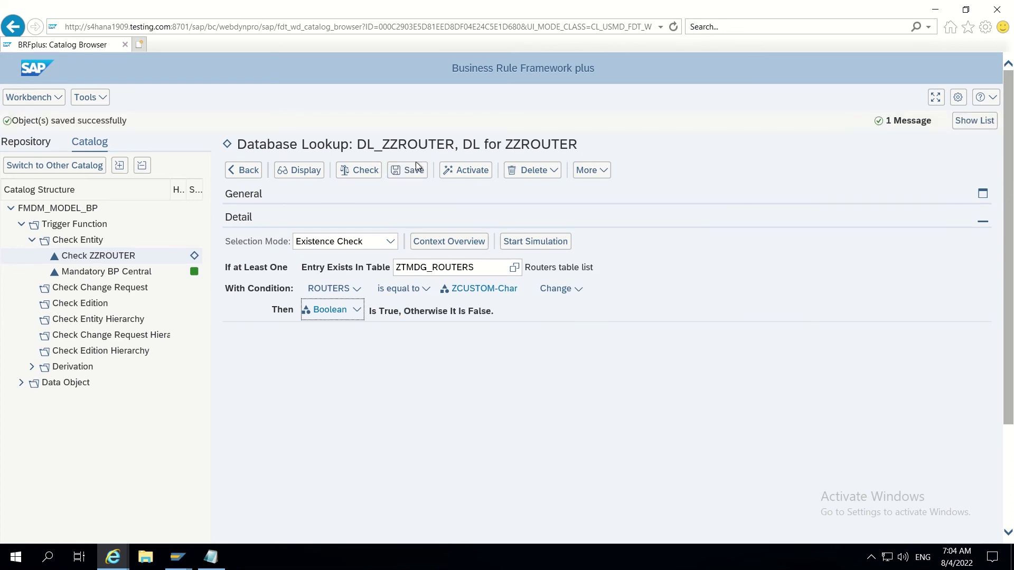
click(457, 171)
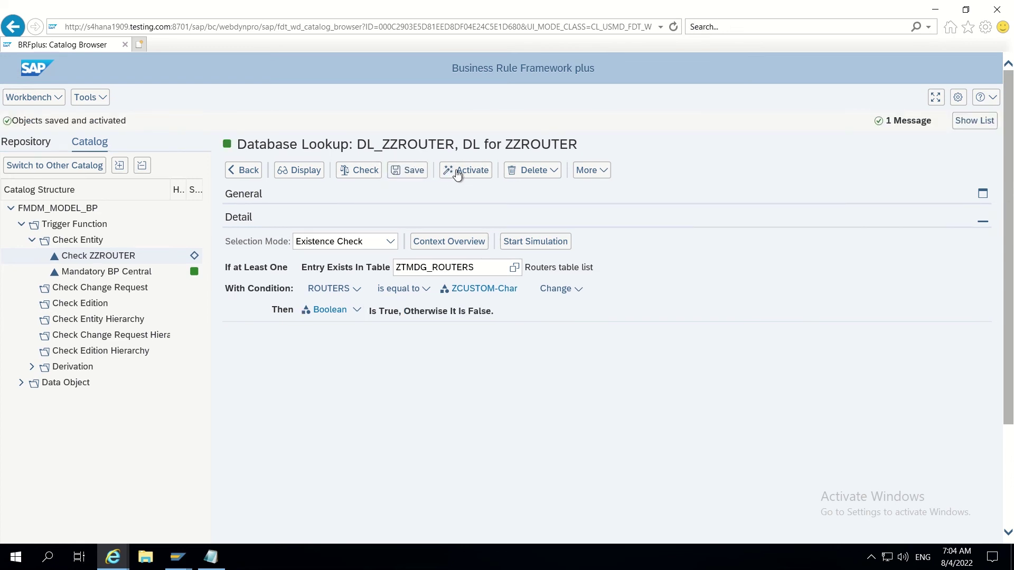
click(246, 171)
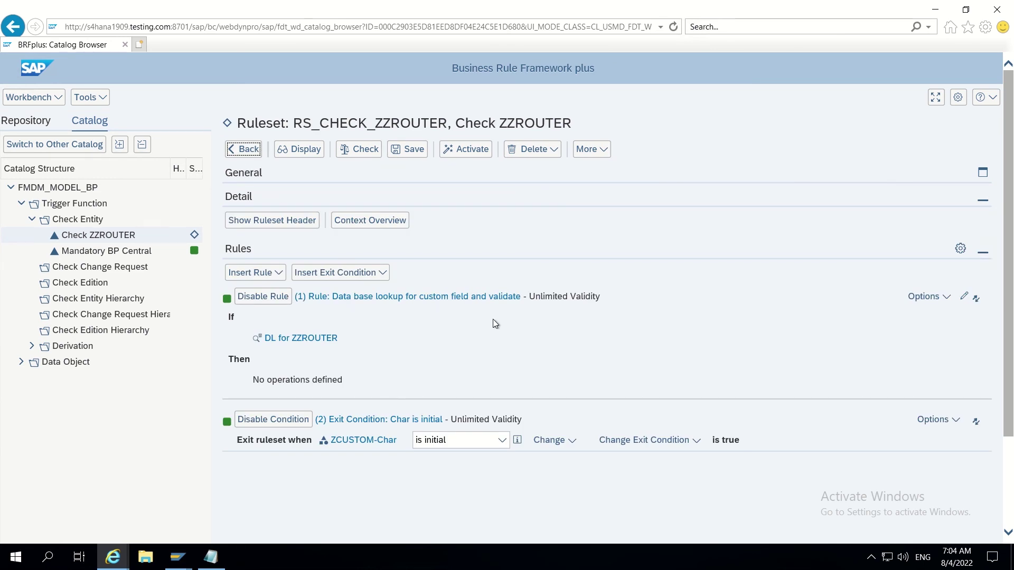
Step: Move the "Char is initial" exit condition above the database lookup rule so that it is processed first
scroll(492, 324, down, 2)
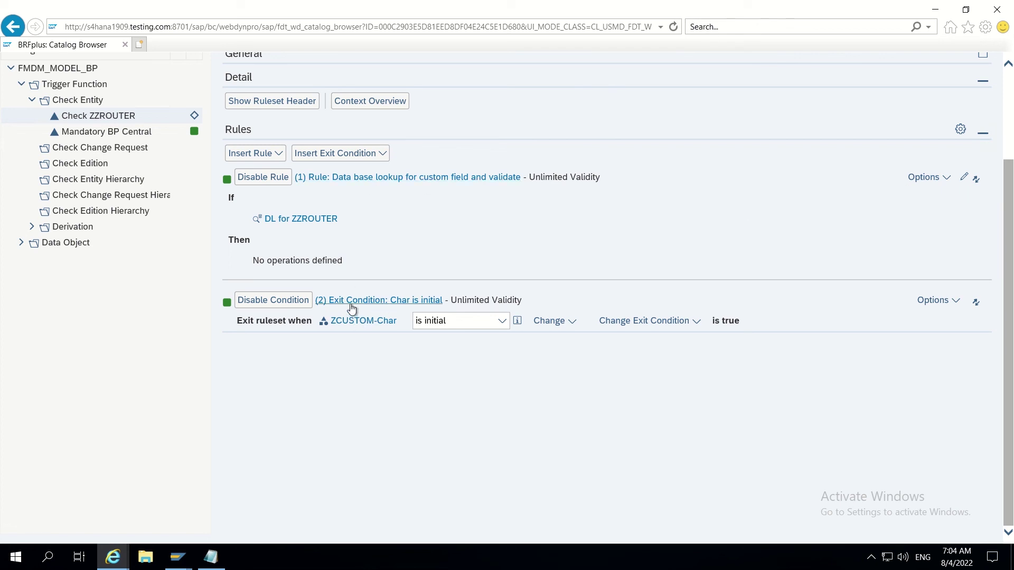
click(384, 178)
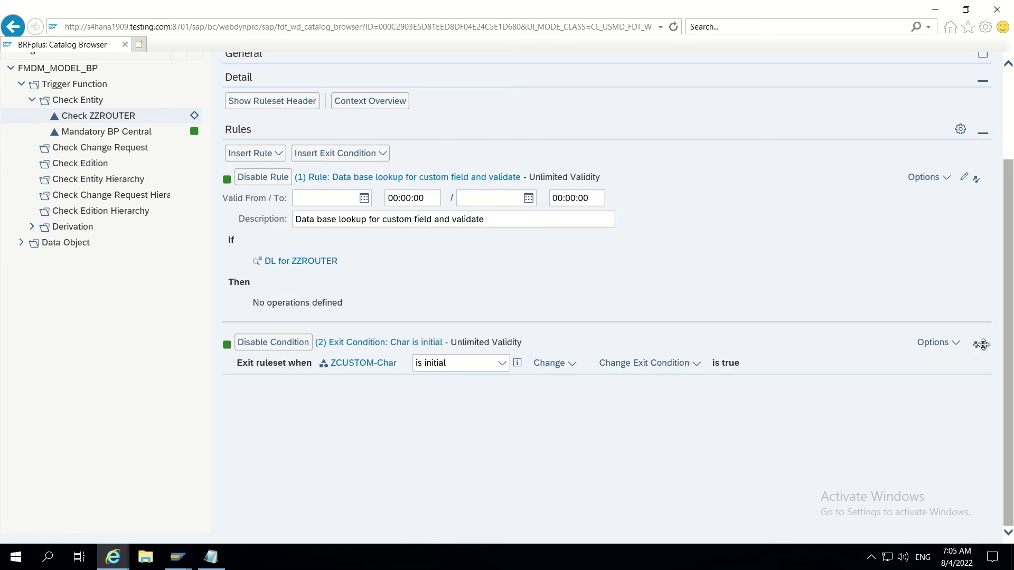
drag(978, 346, 972, 175)
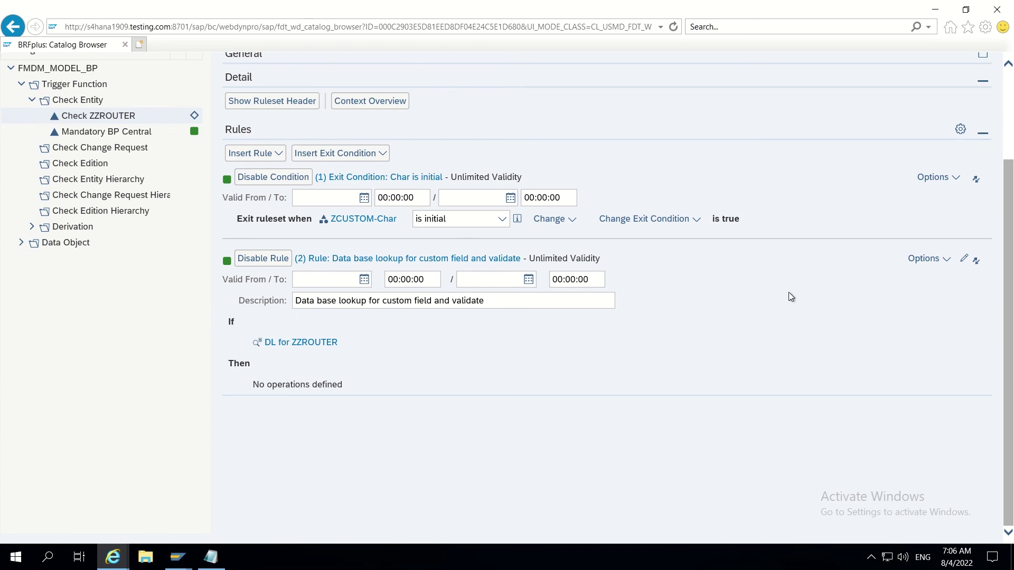
Step: Add a Perform Action operation to the Else branch of the database lookup rule, using a new object of type Log Message (Action)
click(965, 260)
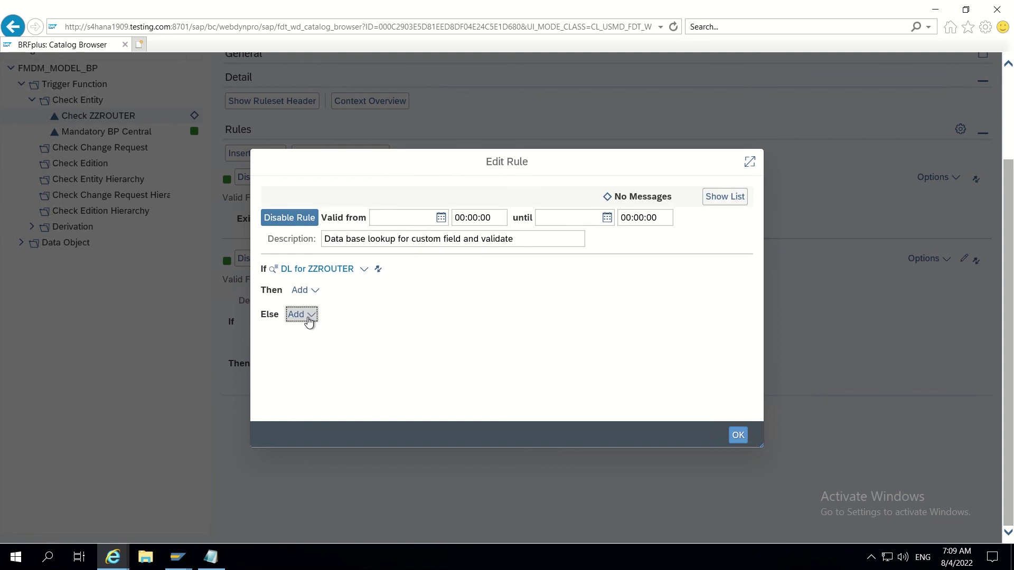
click(309, 317)
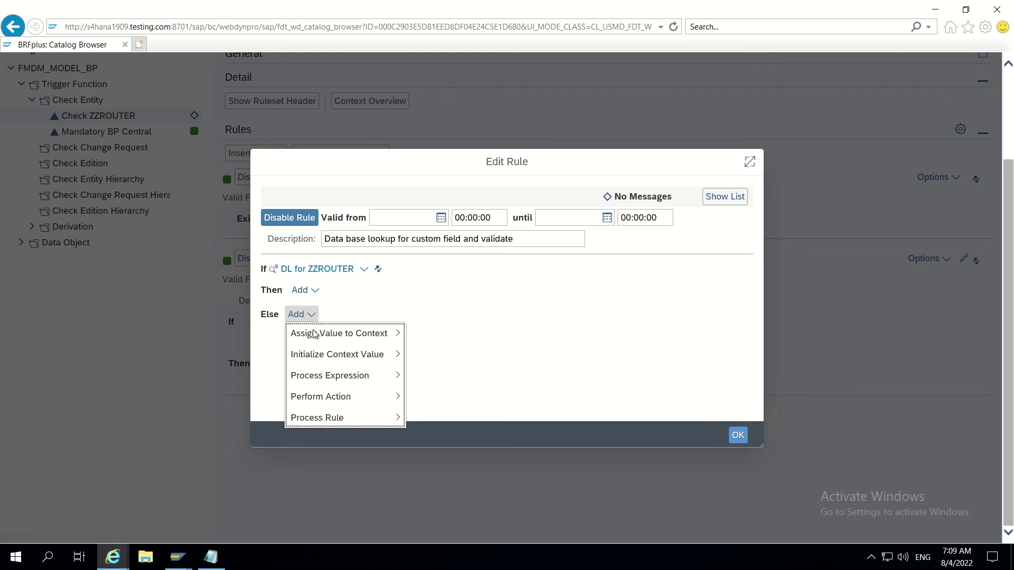
click(315, 333)
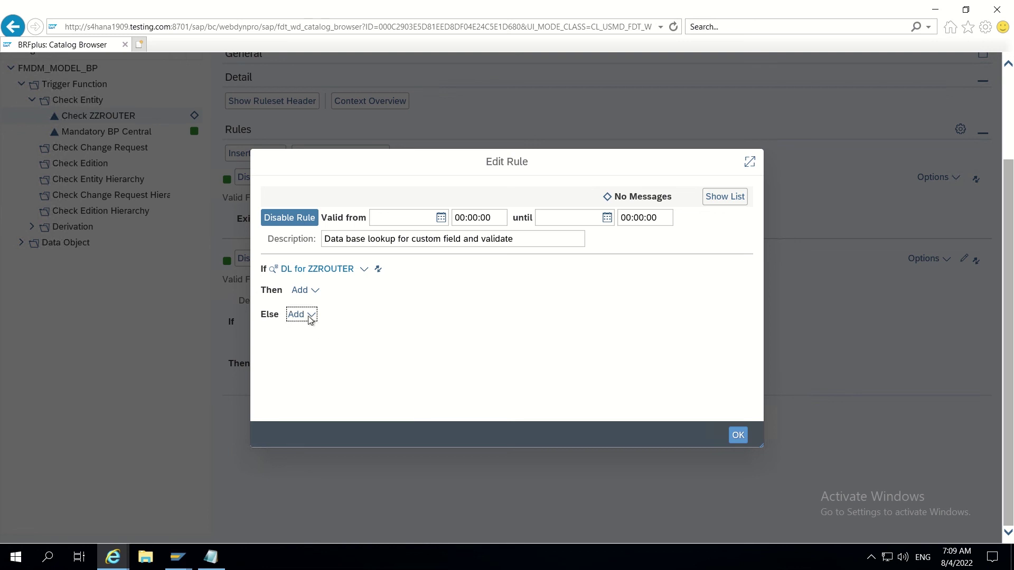
click(310, 316)
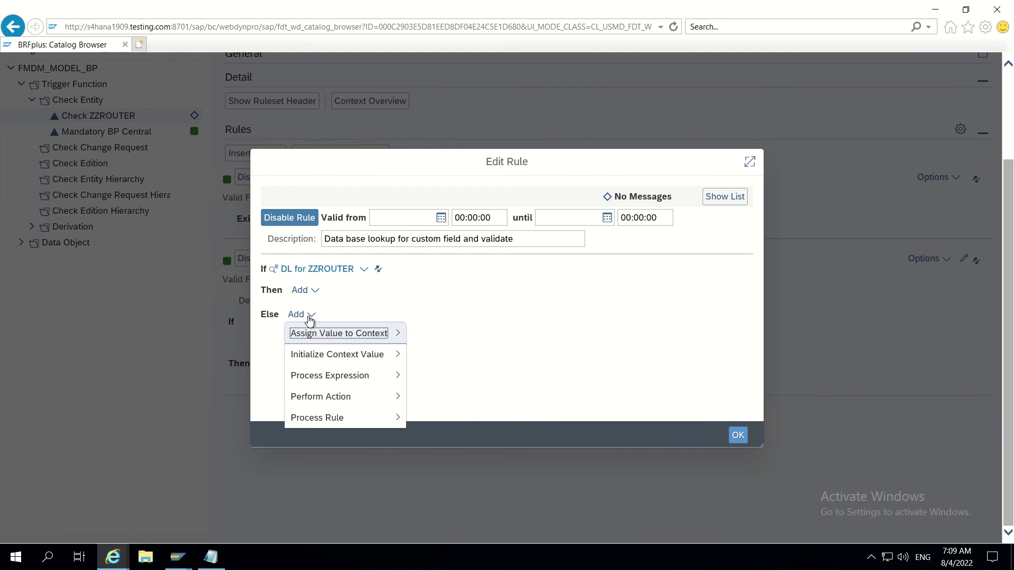
click(335, 396)
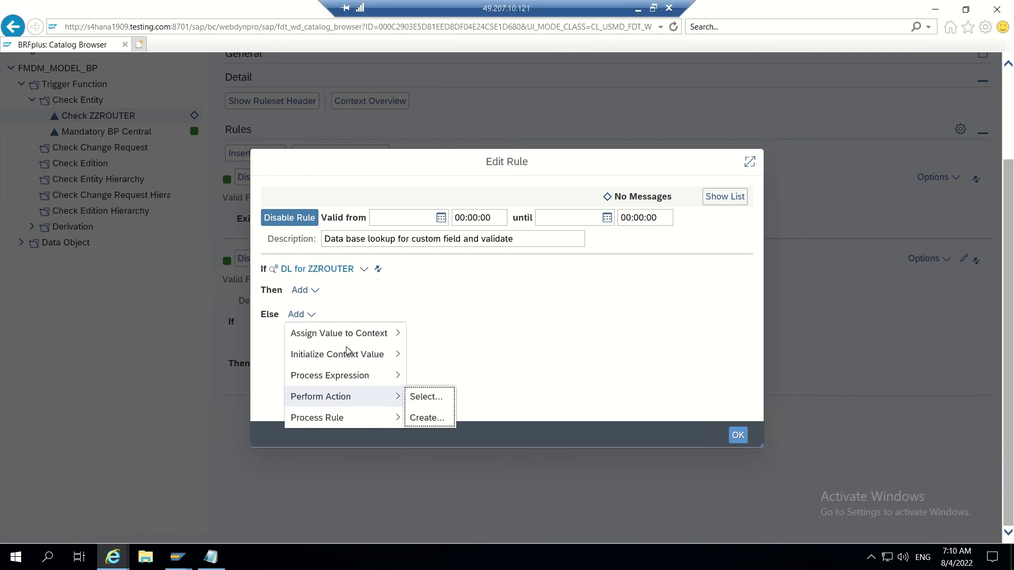
click(349, 396)
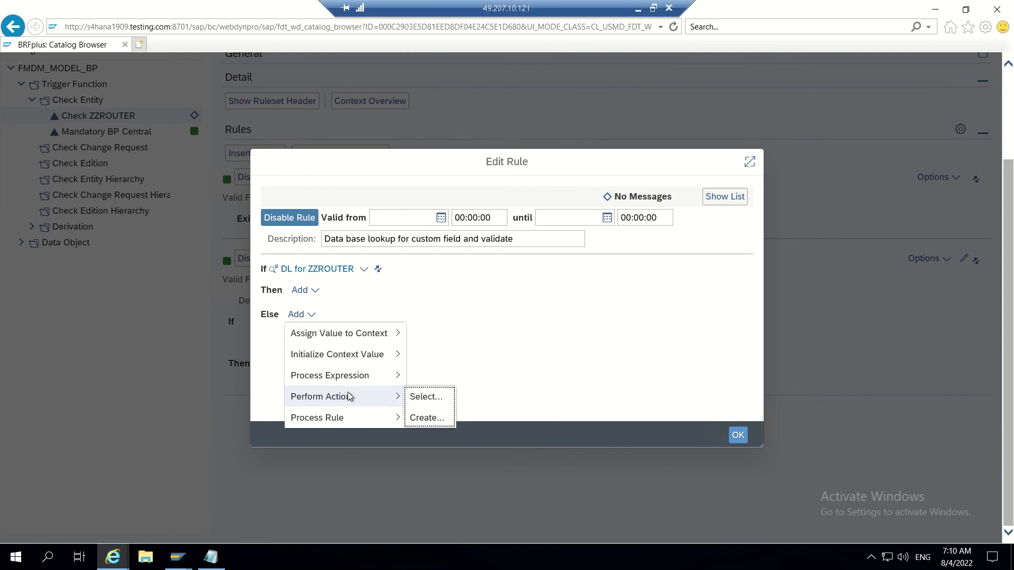
click(421, 416)
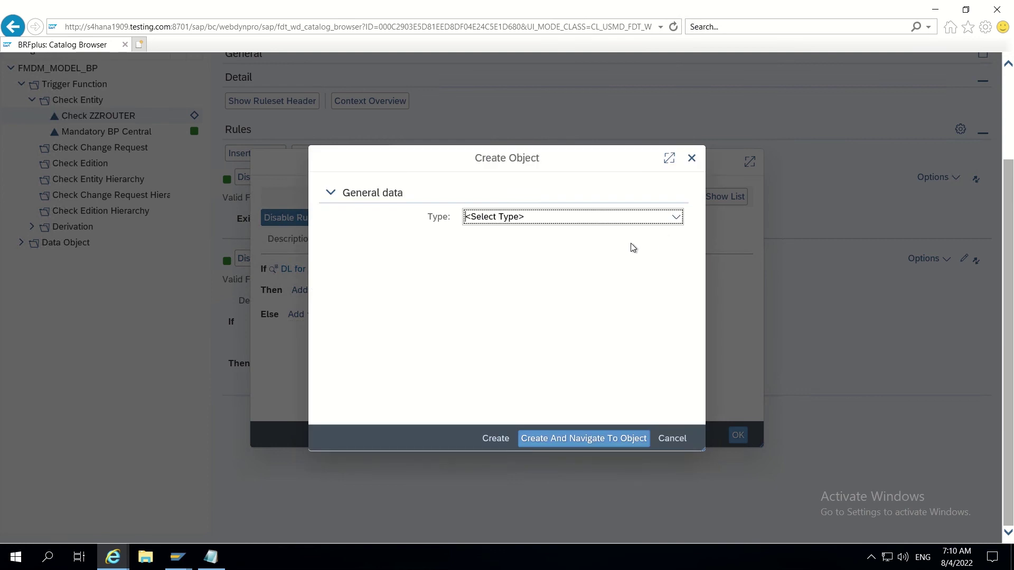
click(672, 218)
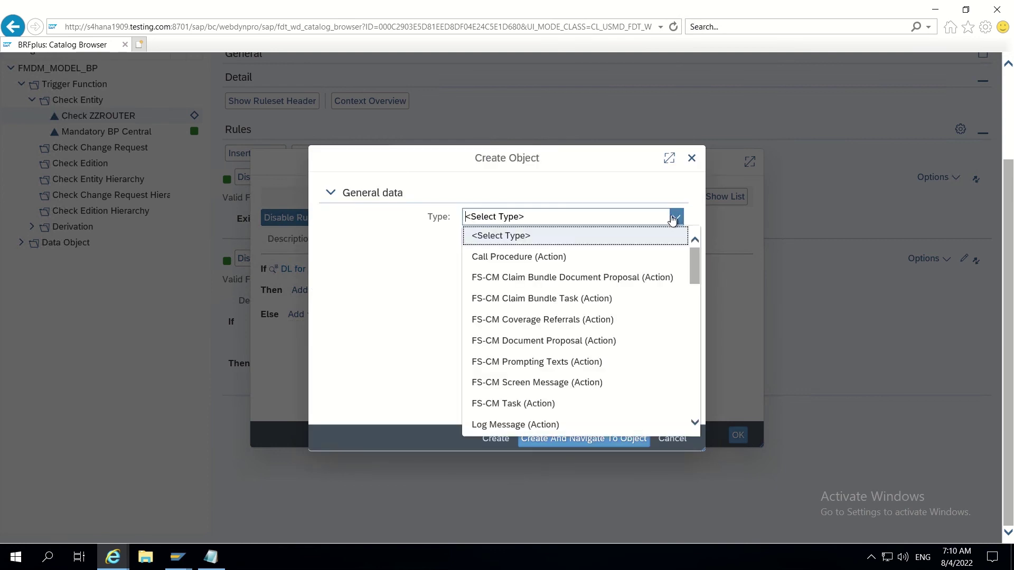
click(511, 425)
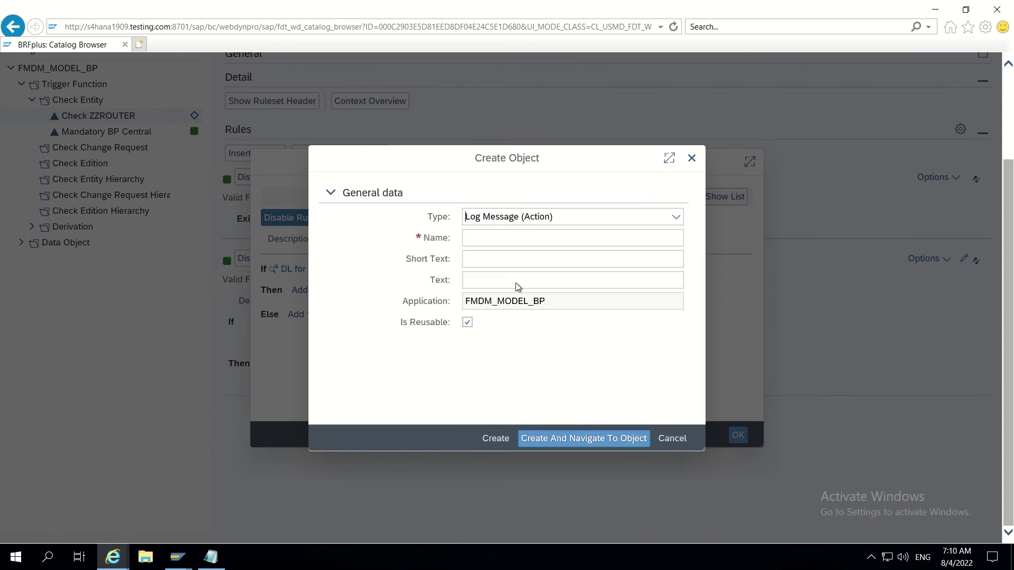
Step: Create and open the log message LOG_ZZROUTER with short text "Error message router" and text "Error message for router", saving the ruleset changes
click(490, 238)
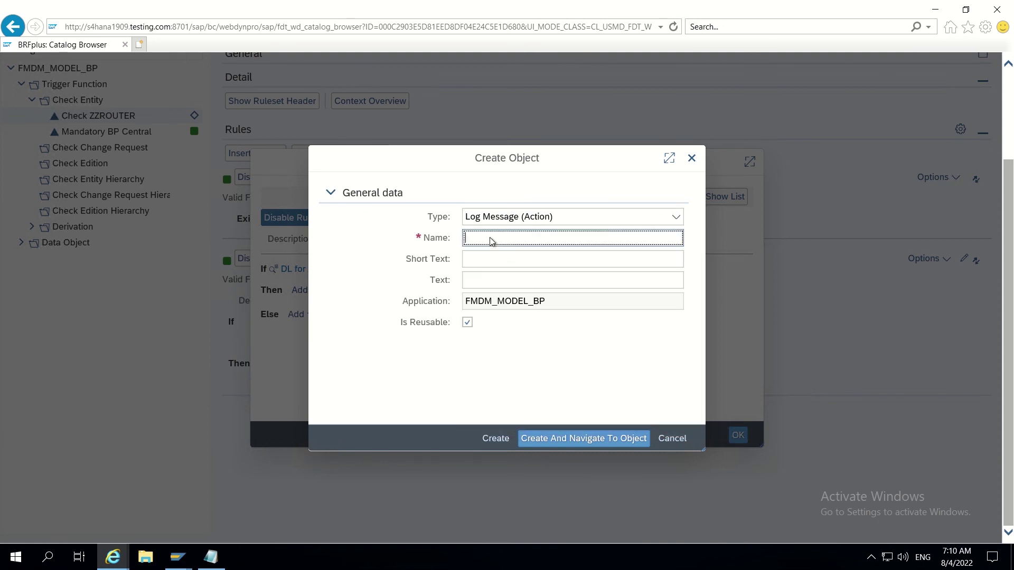
text(LOG)
key(BackSpace)
text(ZROUTER)
click(485, 259)
text(Error message )
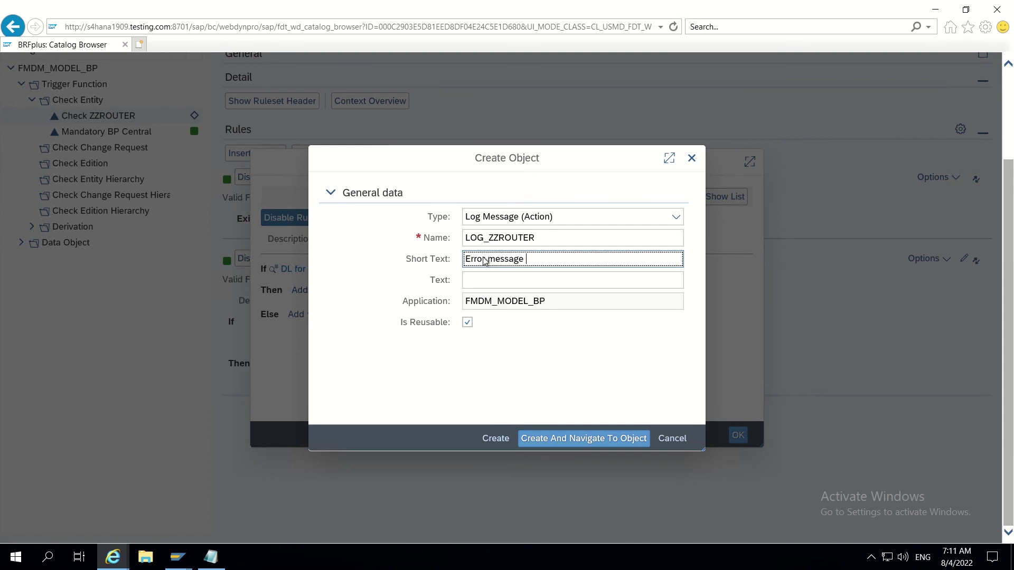
text(for ro)
click(488, 285)
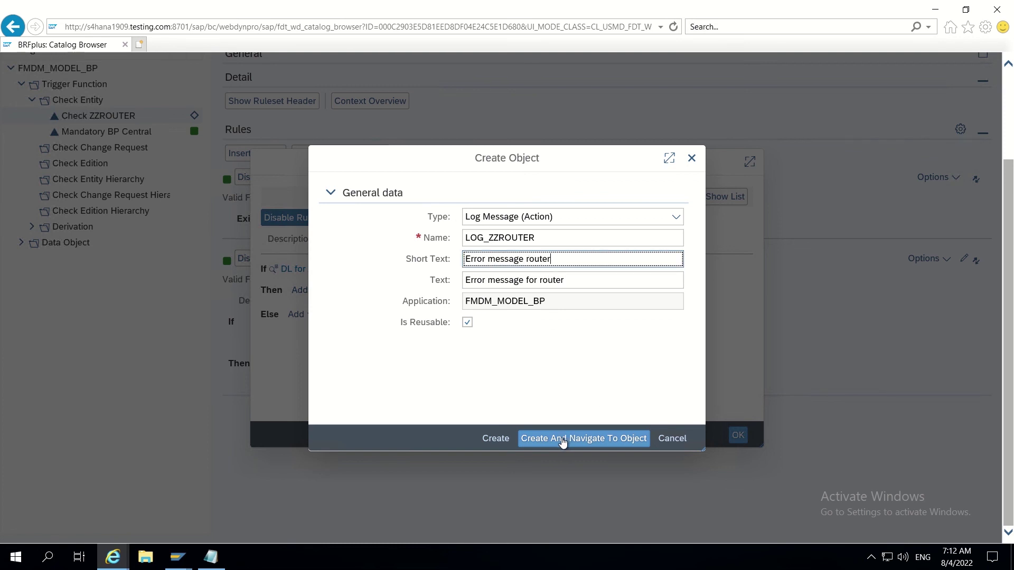
click(563, 441)
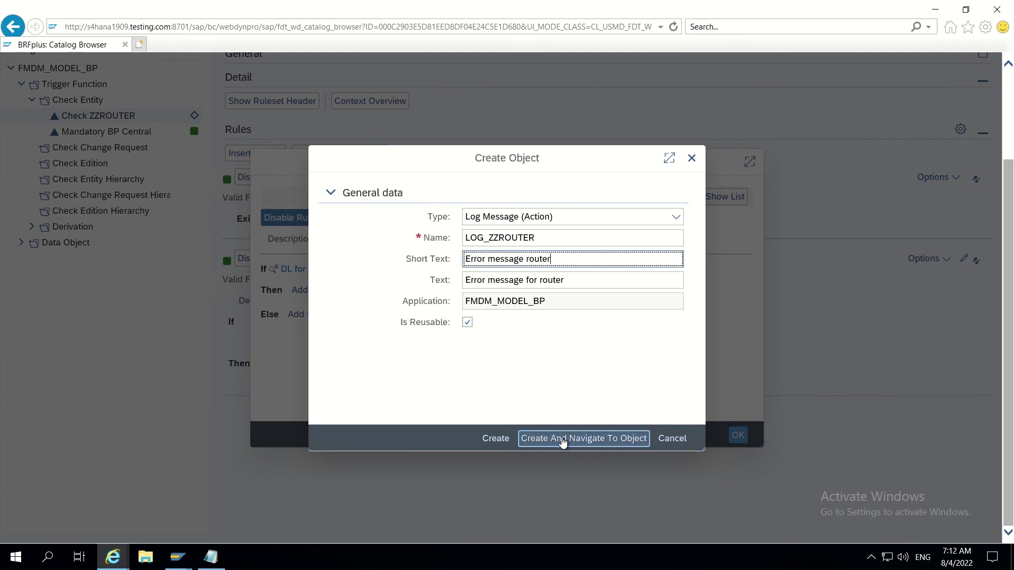
click(562, 440)
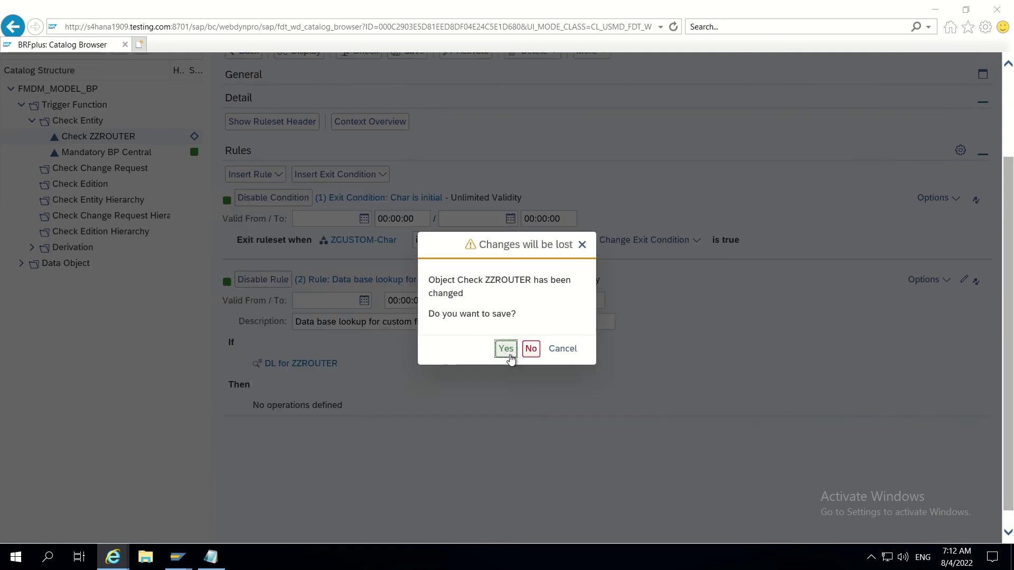
click(506, 349)
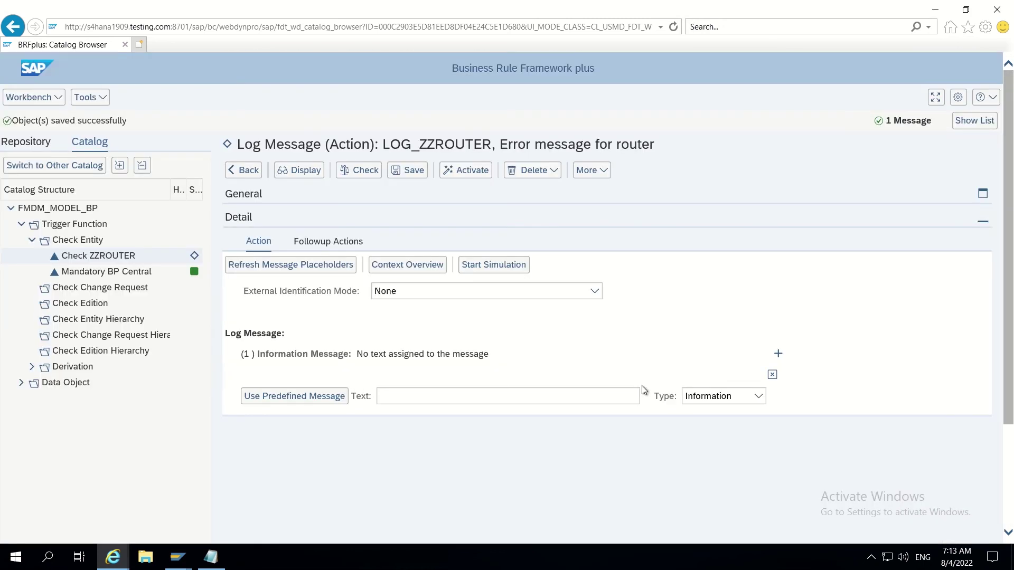
Step: Set the log message type to Error and its text to "Router field you entered is invalid"
click(759, 397)
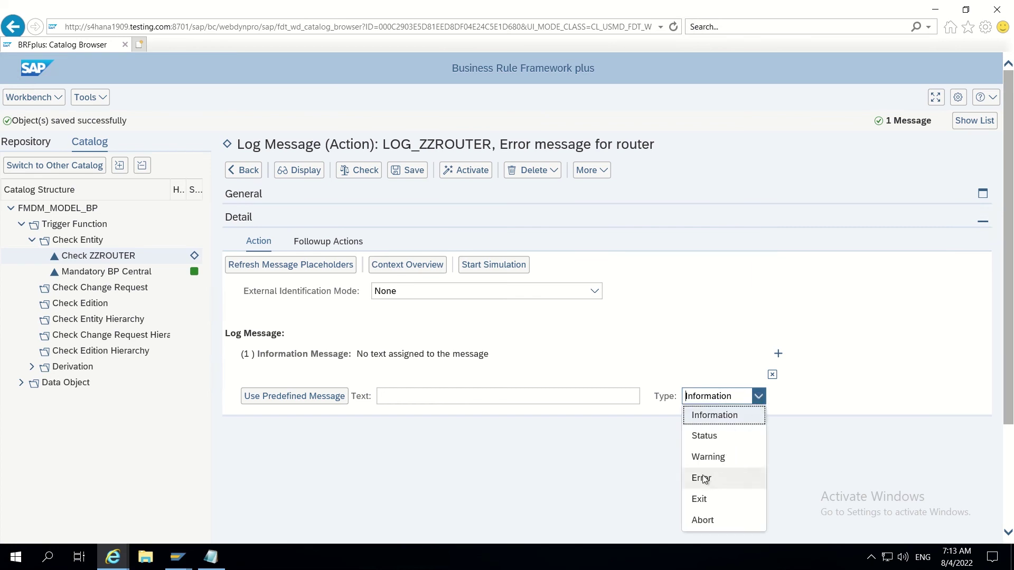
click(702, 475)
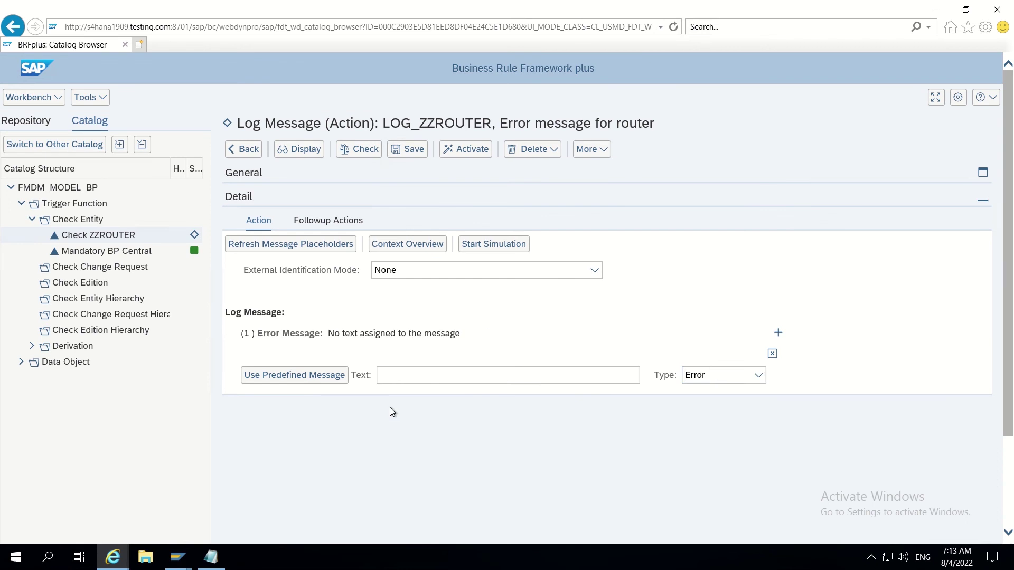
click(389, 373)
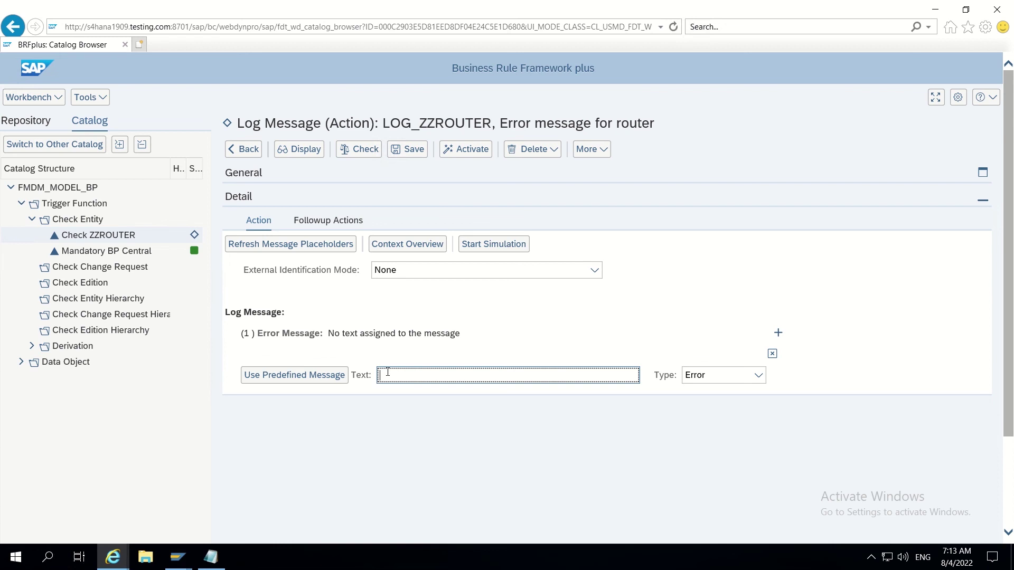
text(Router field you entered is)
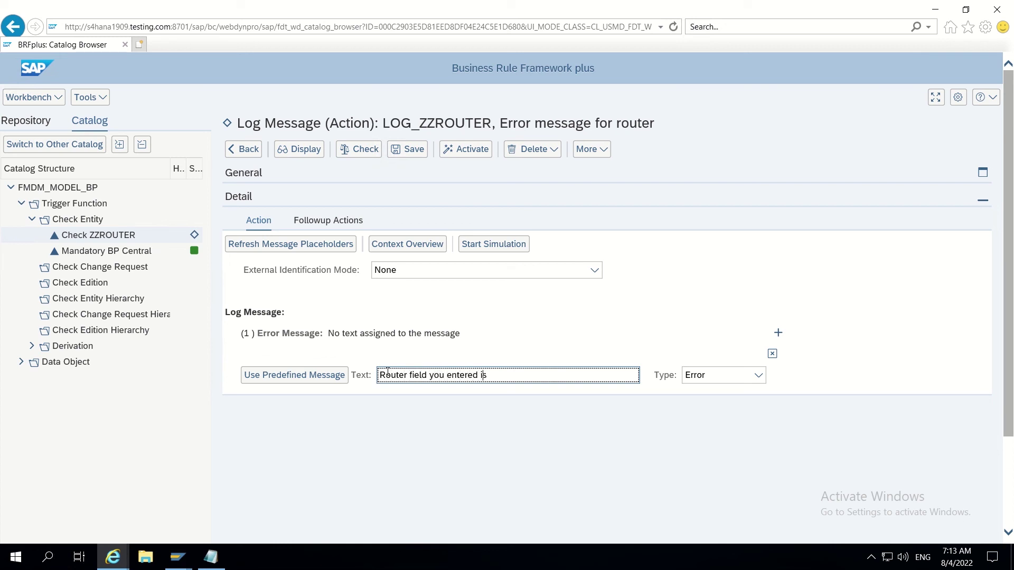
text( inv)
key(BackSpace)
text(valid)
Step: Save and activate the log message action LOG_ZZROUTER, and return to the ruleset
click(408, 151)
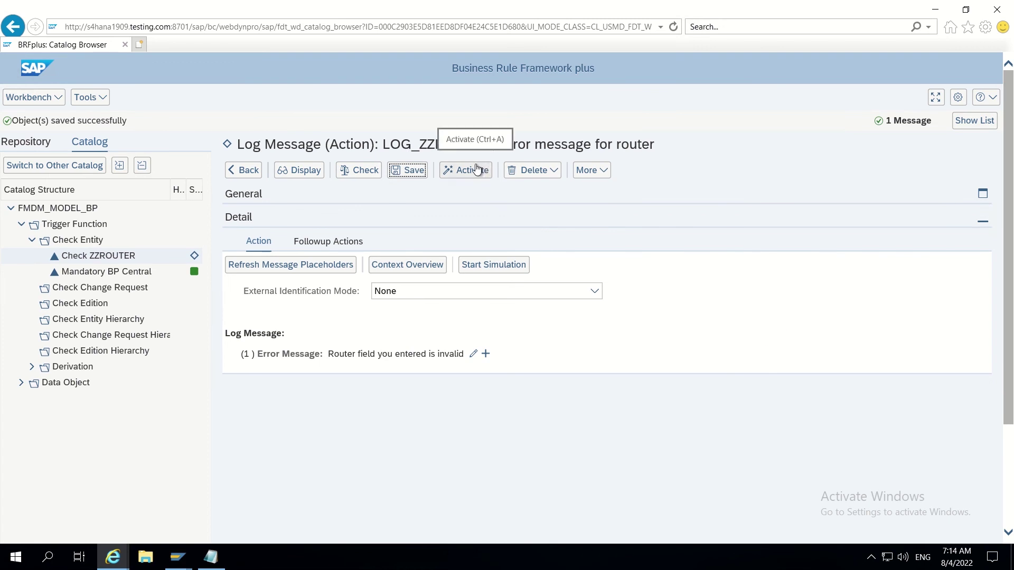
click(477, 169)
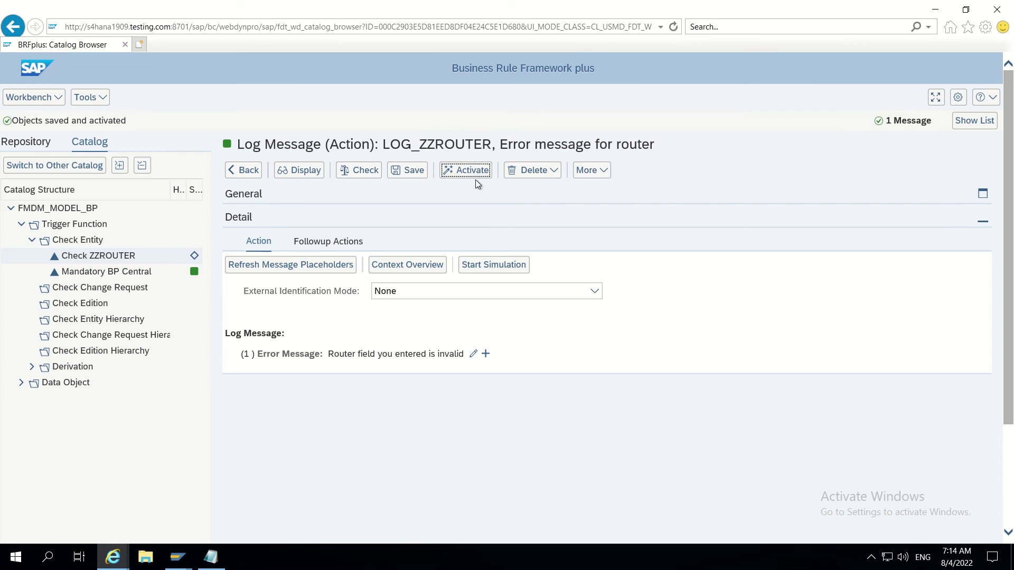
click(244, 172)
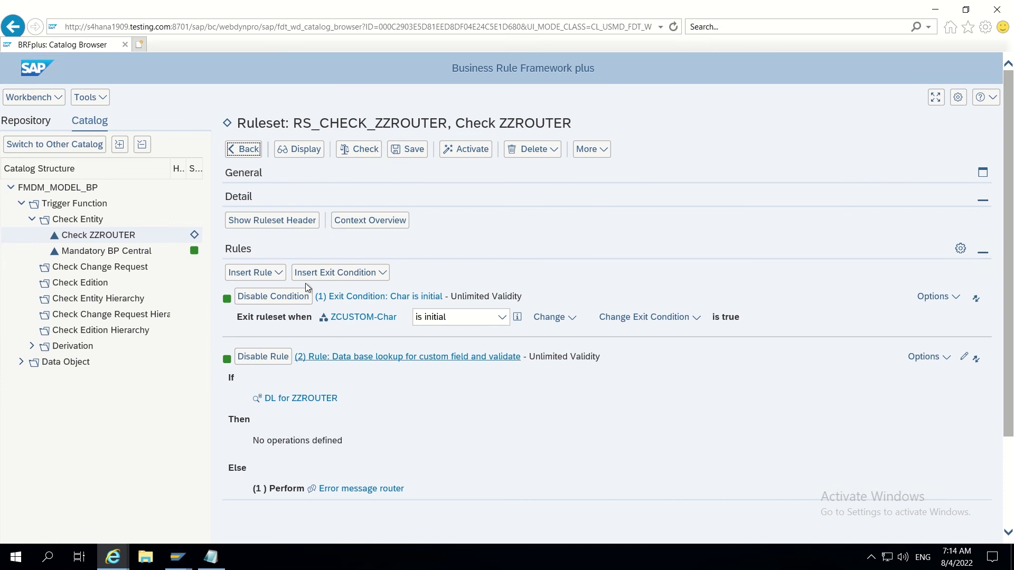
Step: Save and activate the ruleset RS_CHECK_ZZROUTER together with its referenced objects
click(403, 153)
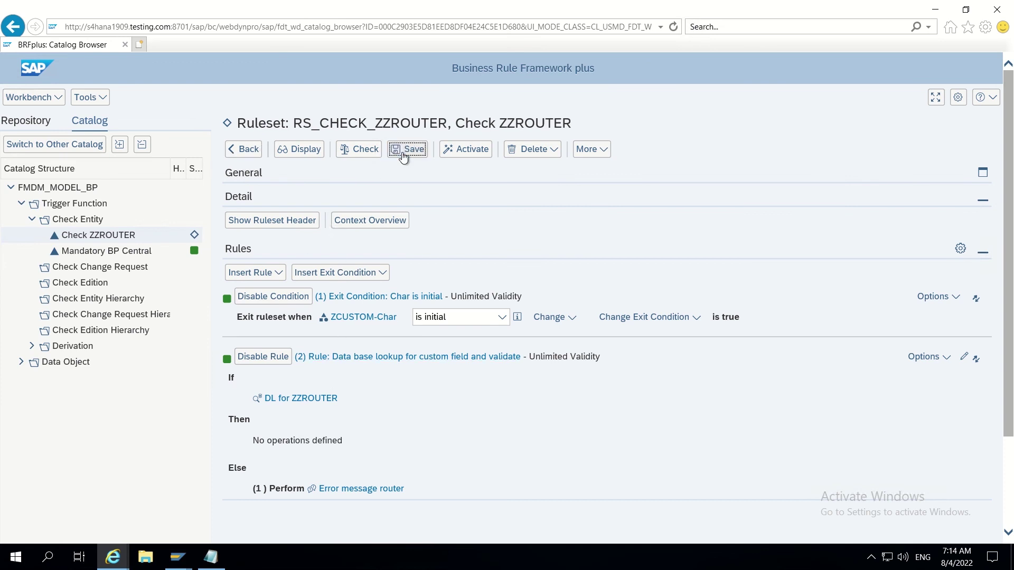
click(458, 169)
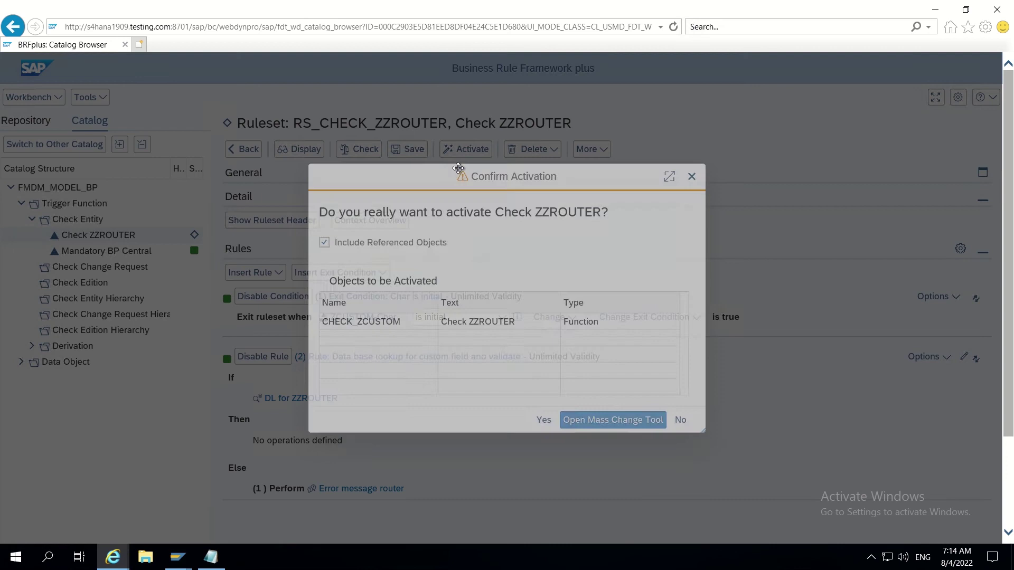
click(548, 420)
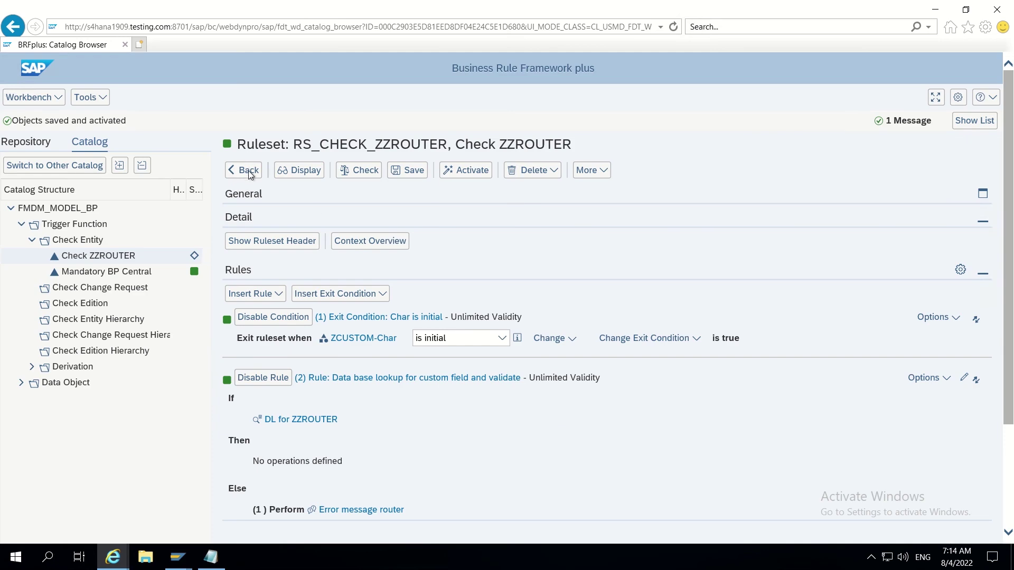
Step: Reload the catalog and expand Trigger Function and Check Entity to check the activation status of Check ZZROUTER
click(673, 27)
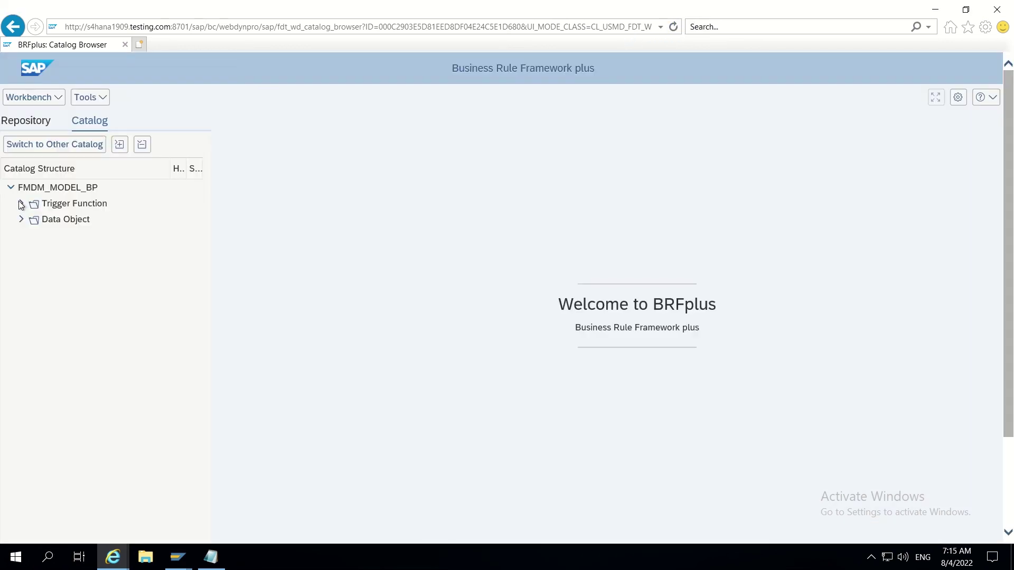
click(21, 204)
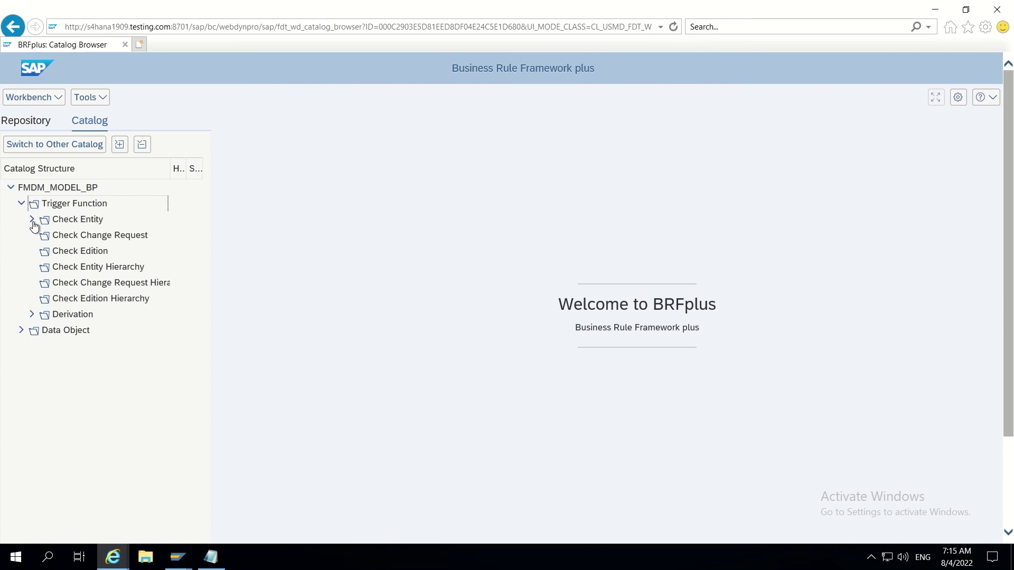
click(32, 220)
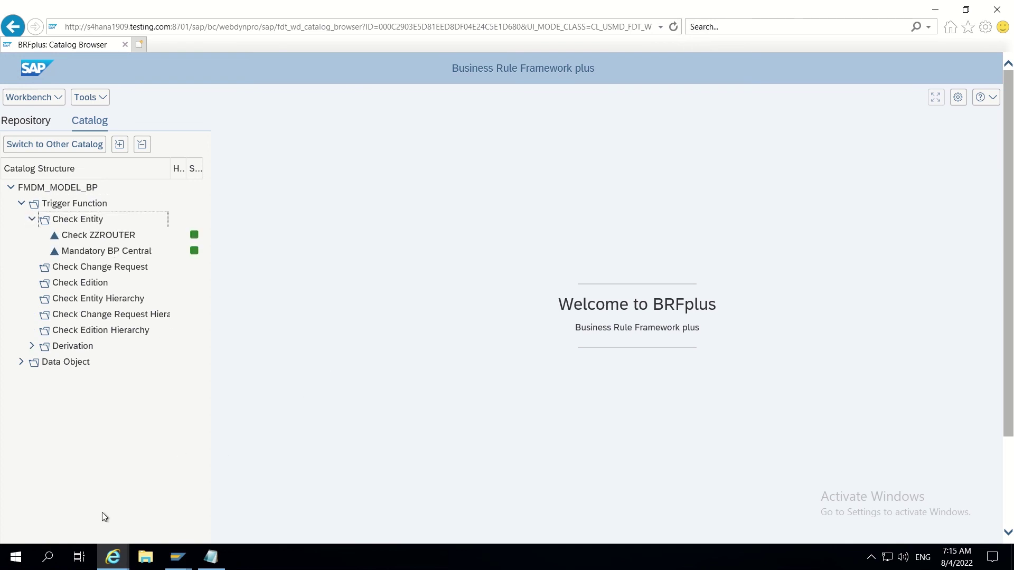
Step: Switch to SAP Easy Access, run transaction /nwbc, and open the /nwbc cockpit of the NetWeaver Business Client
mouse_move(178, 559)
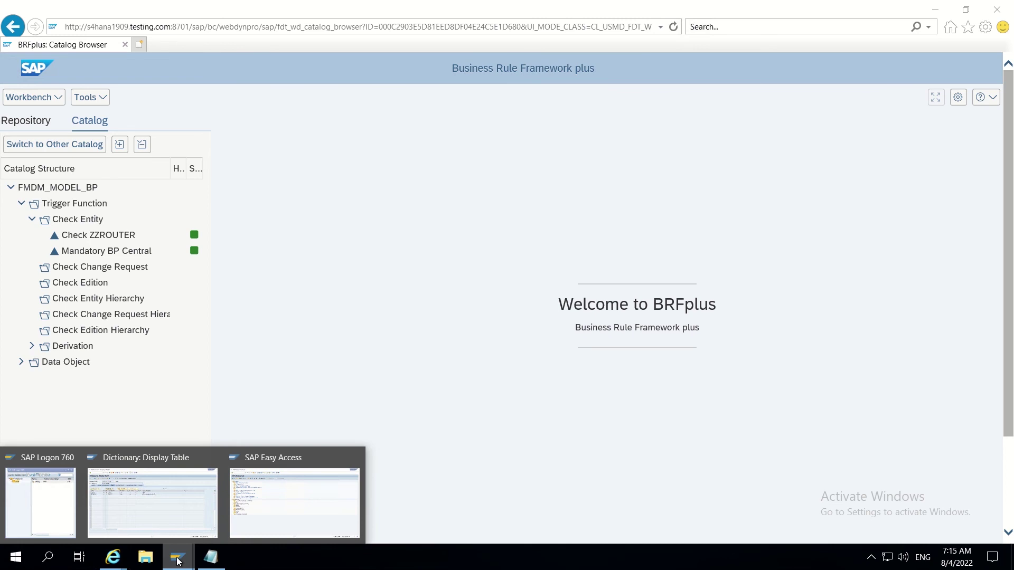
click(267, 514)
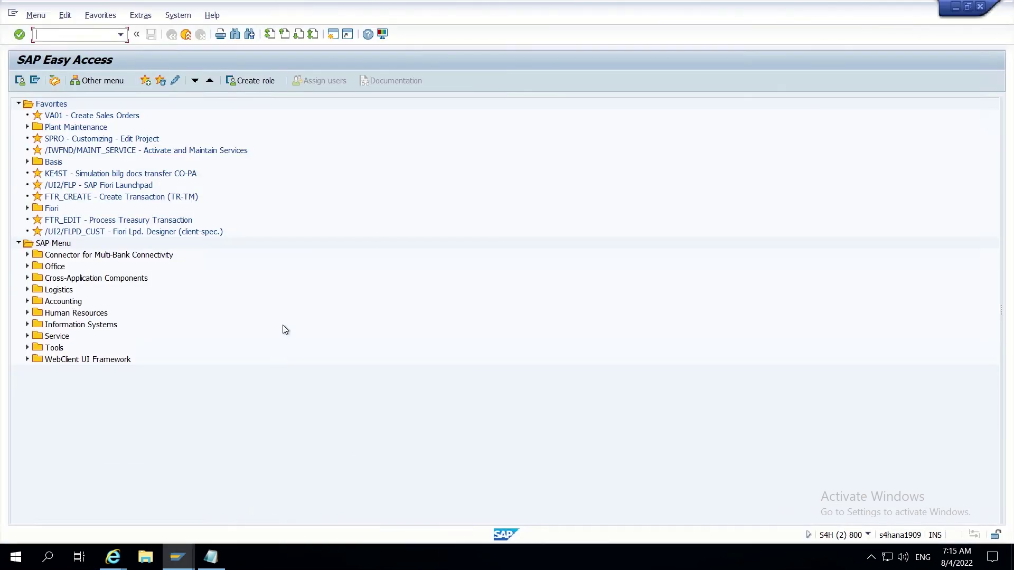
text(/nwbc)
key(Return)
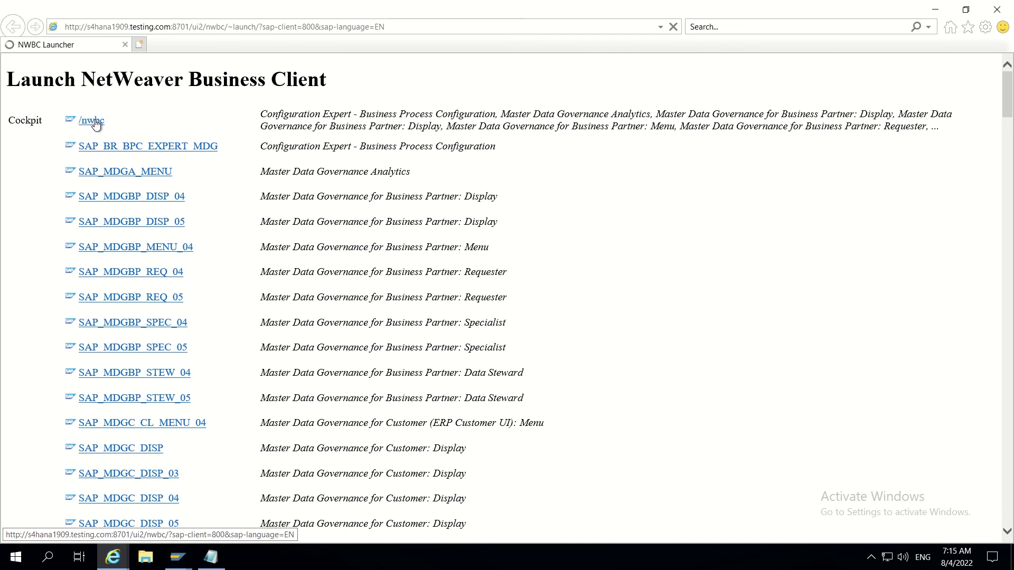
click(95, 122)
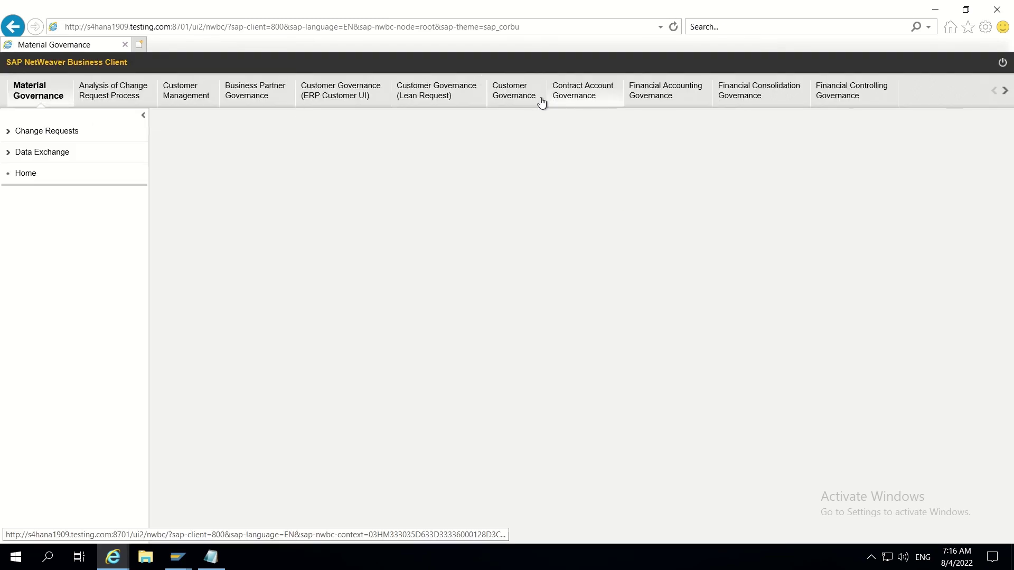
Step: Open the customer search in Customer Governance and create a new organization with change request type Create Customer - Planet
click(519, 99)
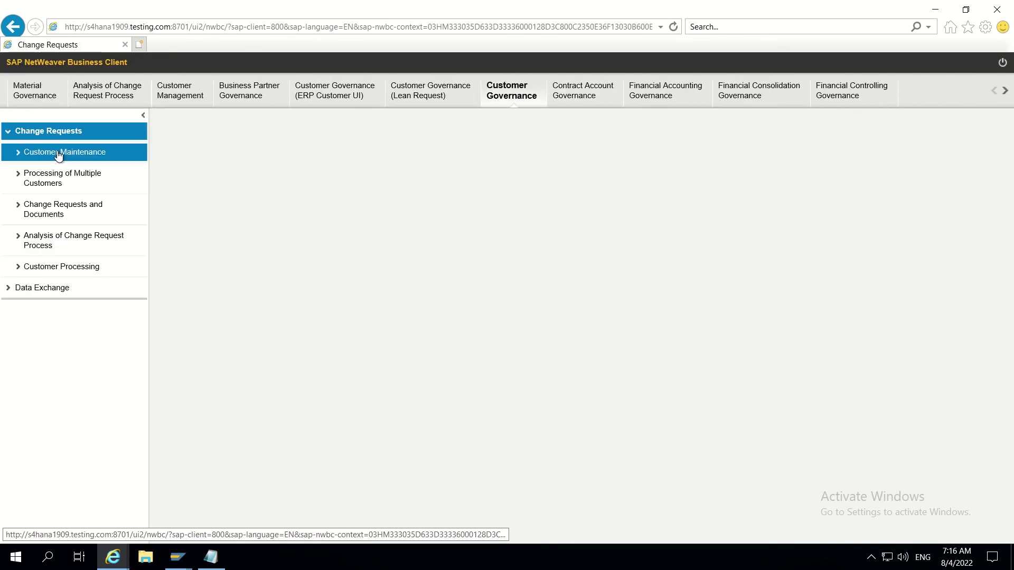
click(59, 153)
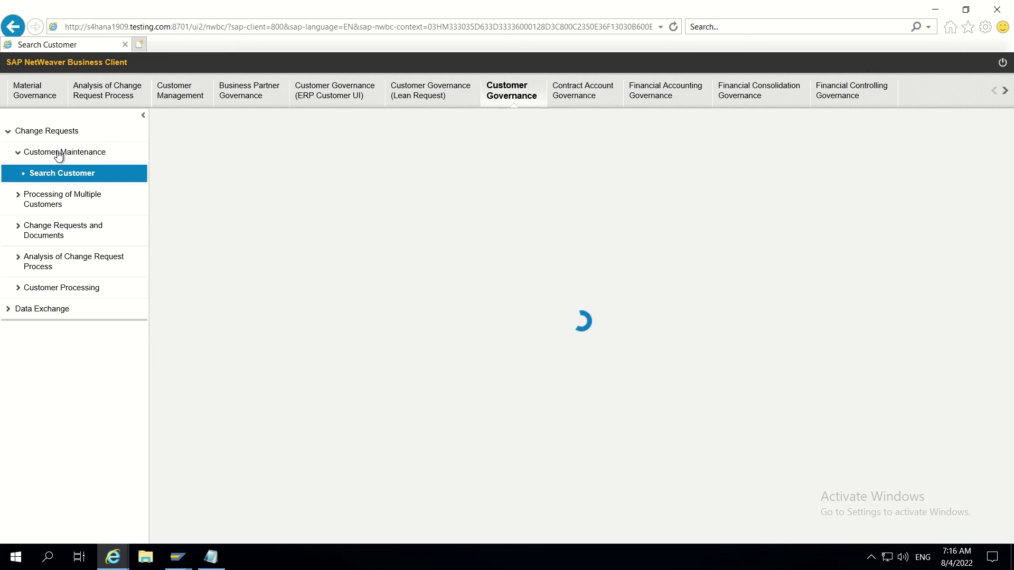
click(185, 410)
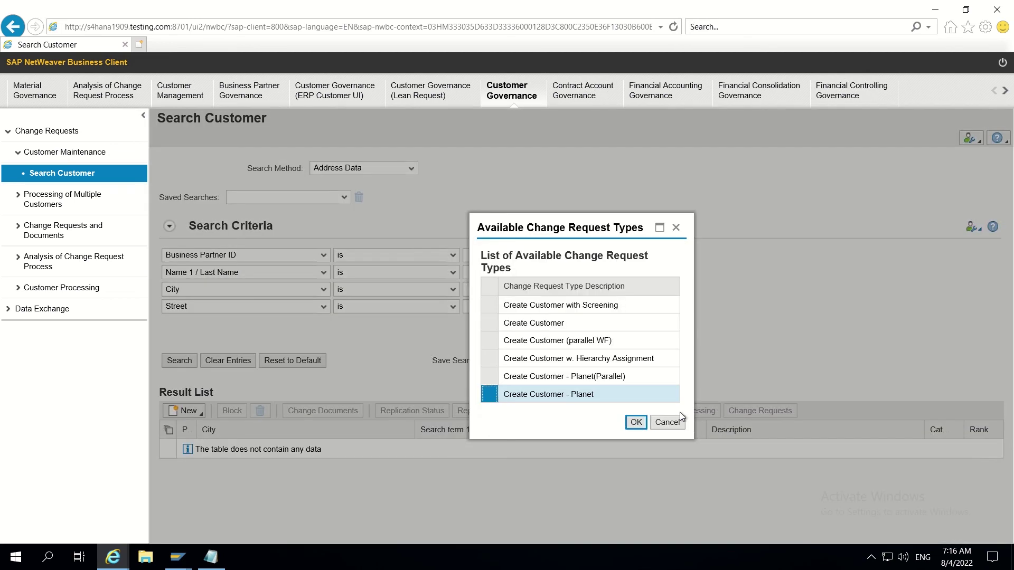
click(639, 422)
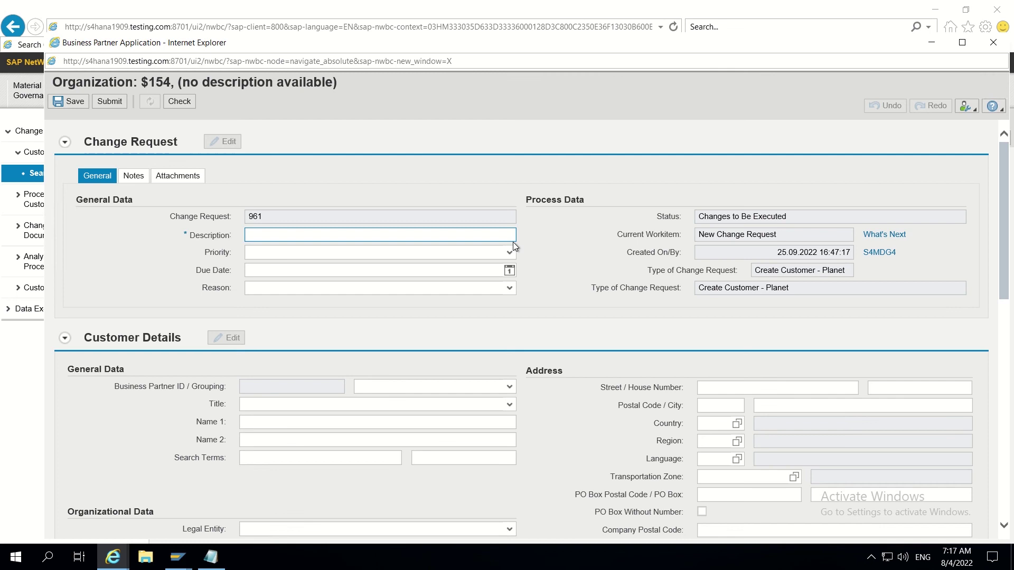
Step: Check the new customer change request with the Router Name left empty
scroll(513, 246, down, 1)
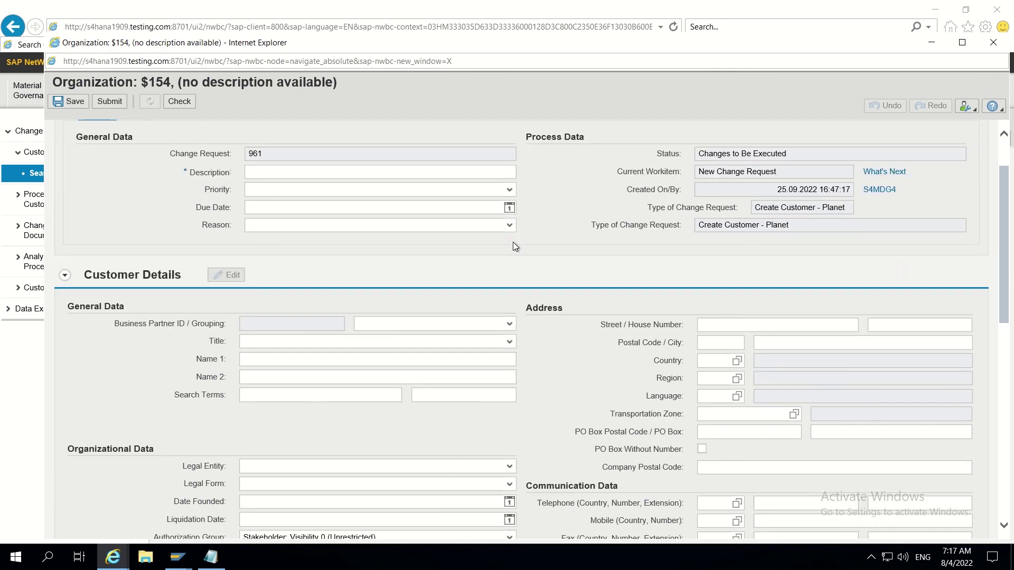
scroll(515, 246, down, 1)
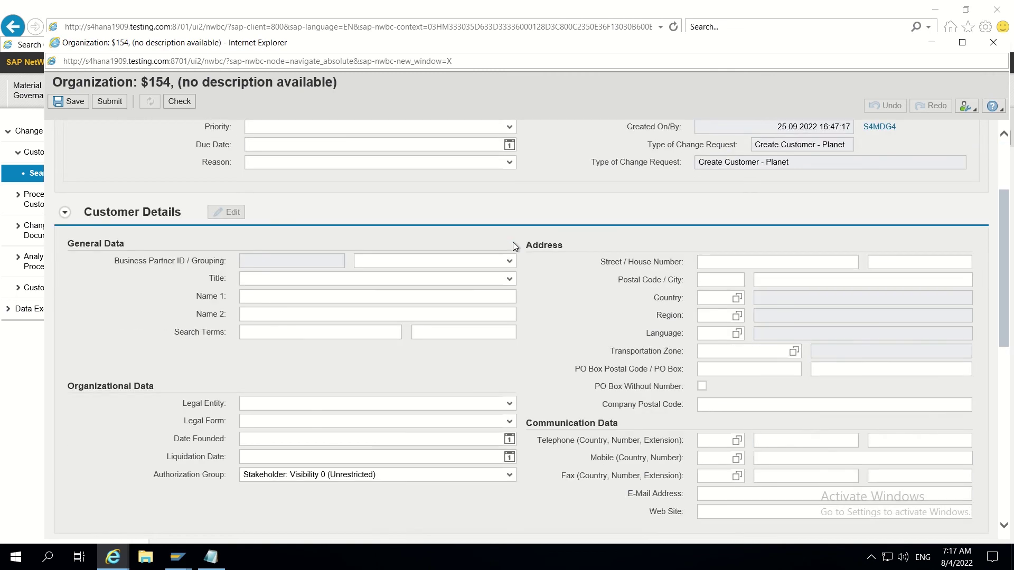
click(176, 103)
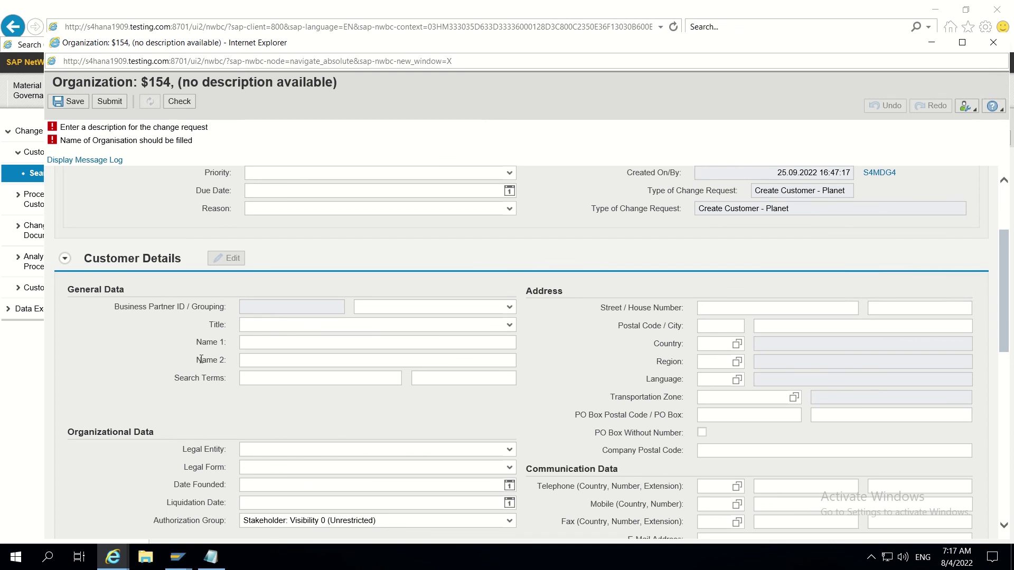
Step: Search all Router Name values with the wildcard *, choose GREAT BRITAIN, and check the change request
scroll(201, 353, down, 4)
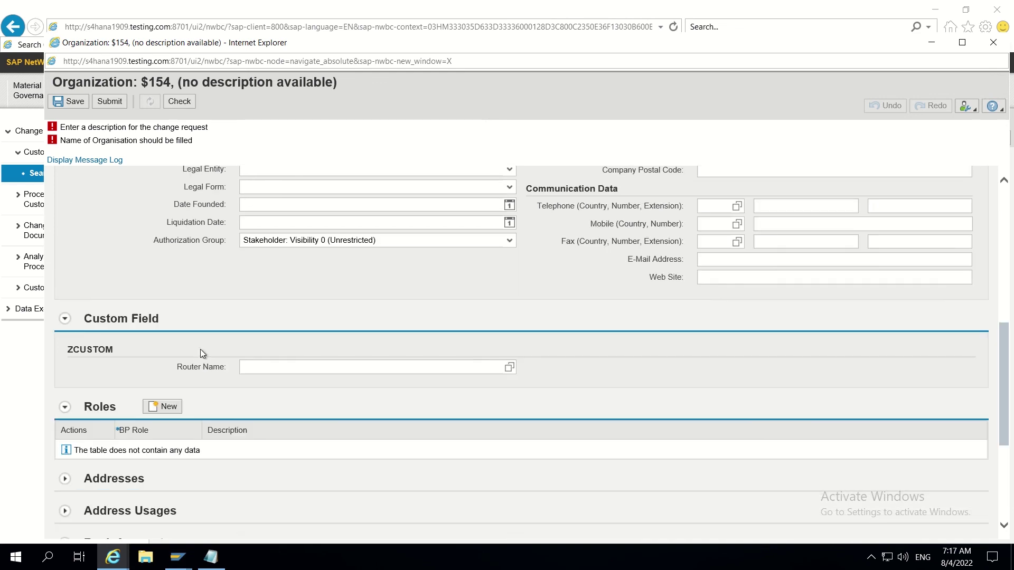
click(510, 369)
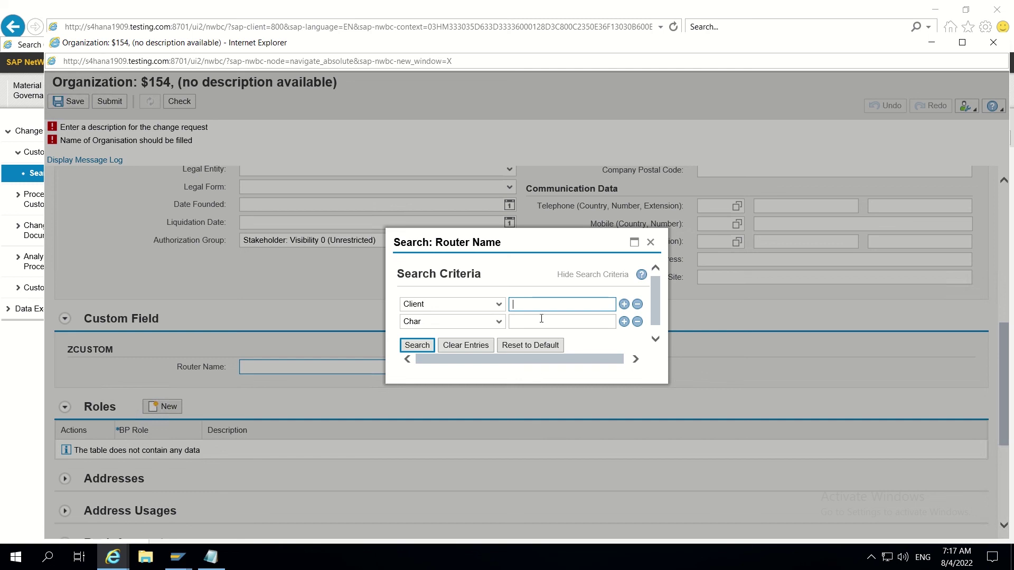
click(539, 320)
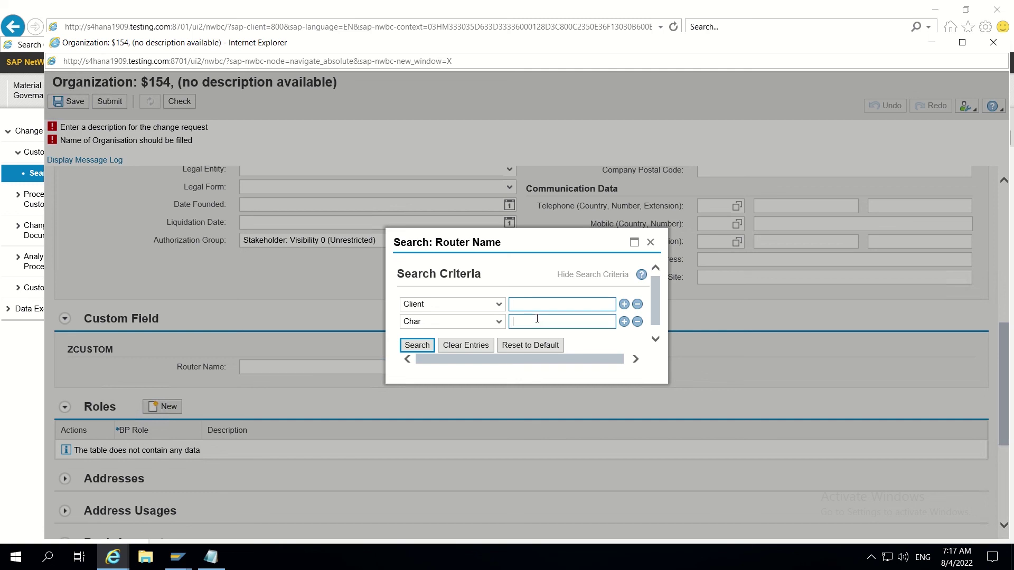
text(*)
click(417, 345)
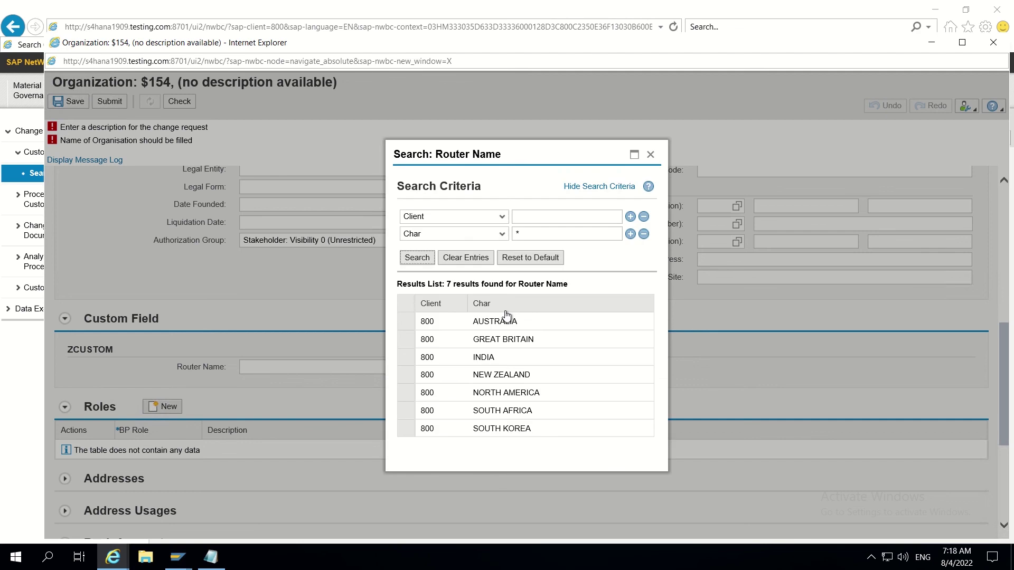
click(502, 339)
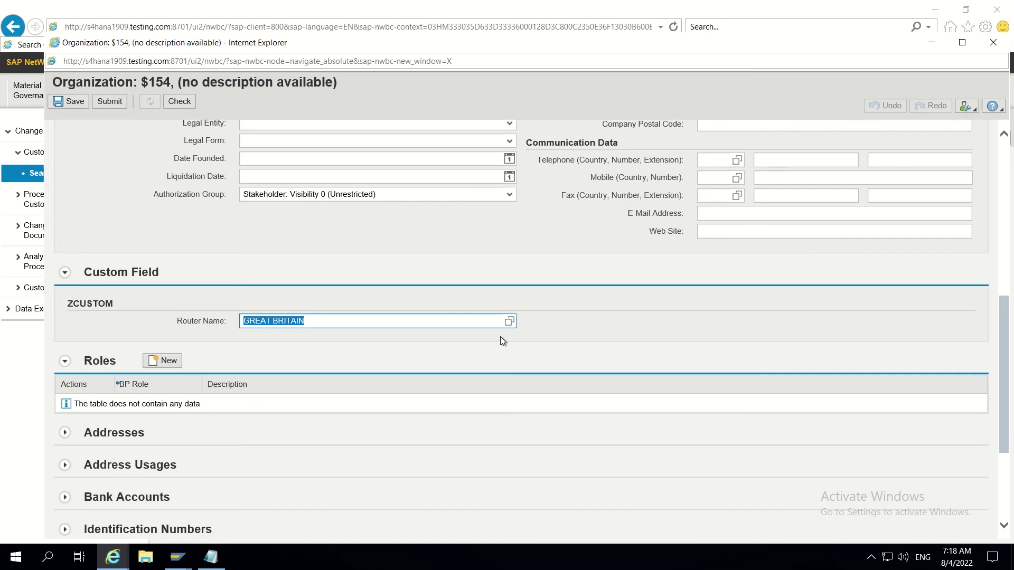
click(176, 108)
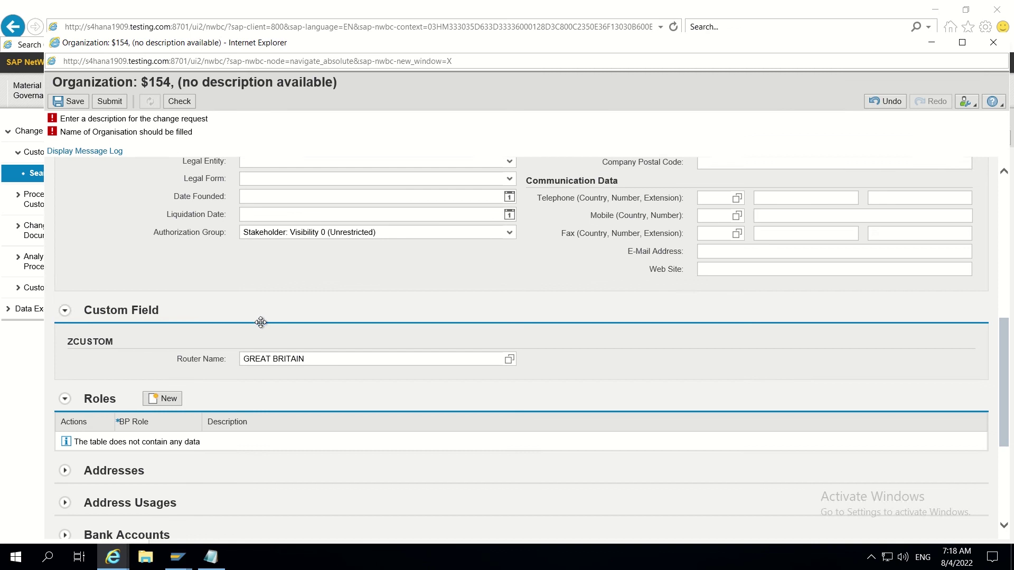
Step: Clear the Router Name field in the Custom Field section
click(306, 359)
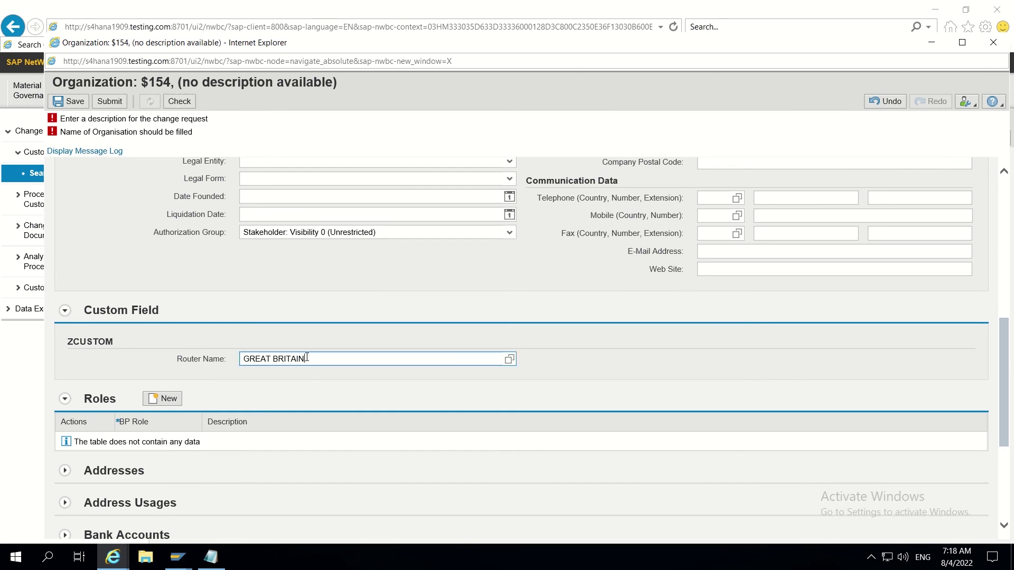
key(BackSpace)
key(BackSpace)
key(BackSpace)
key(BackSpace)
key(BackSpace)
key(BackSpace)
key(BackSpace)
key(BackSpace)
key(BackSpace)
key(BackSpace)
key(BackSpace)
key(BackSpace)
key(BackSpace)
Step: Switch to SAP GUI, display all entries of table ZTMDG_ROUTERS, and return to the new organization's change request
click(178, 557)
click(179, 515)
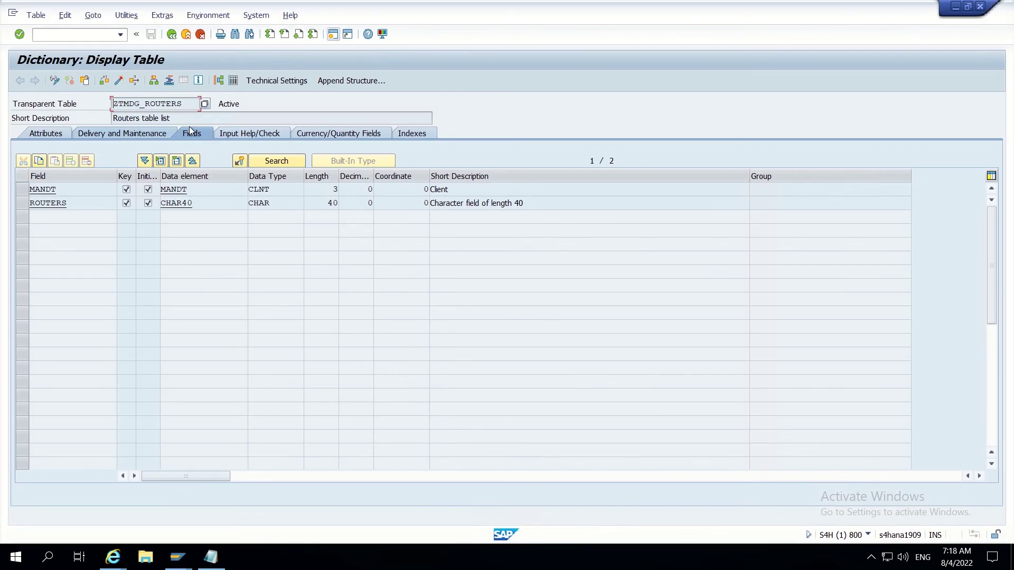
click(233, 81)
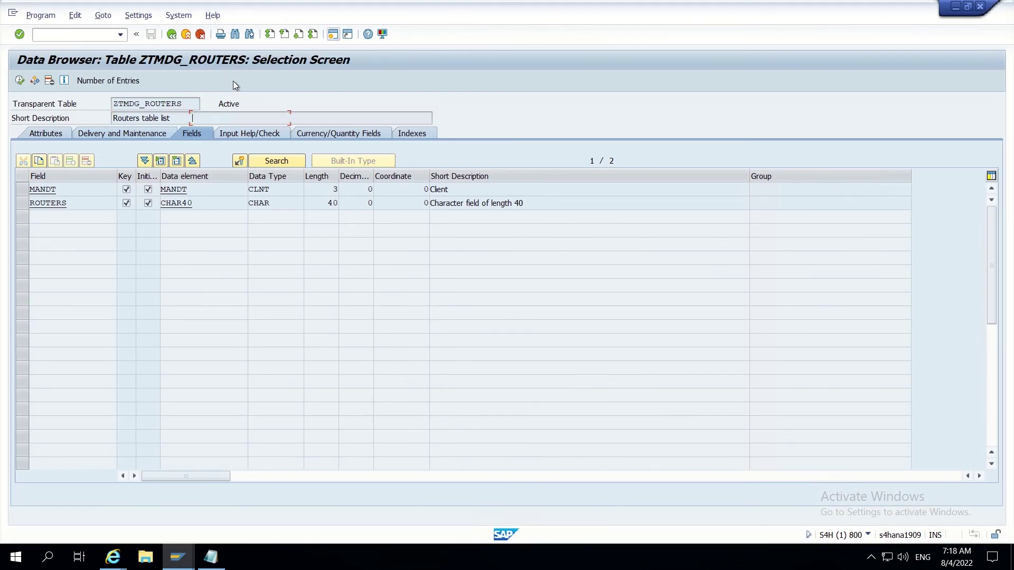
click(23, 82)
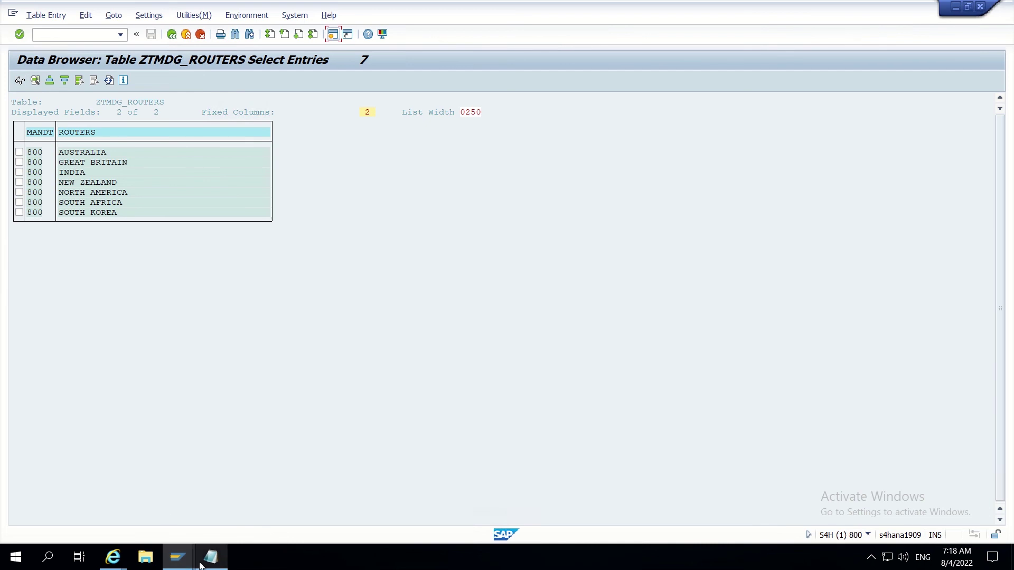
click(112, 560)
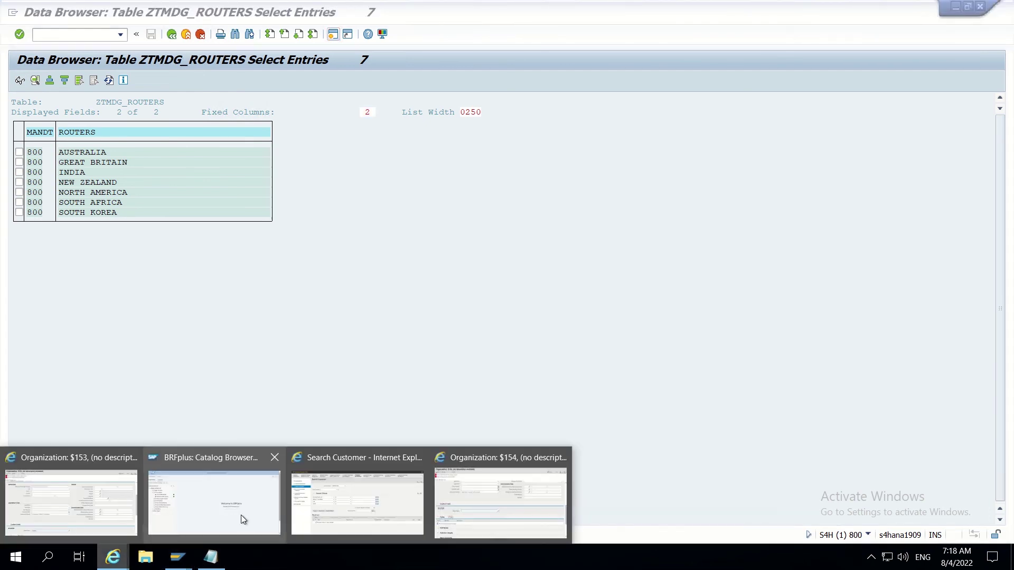
click(464, 508)
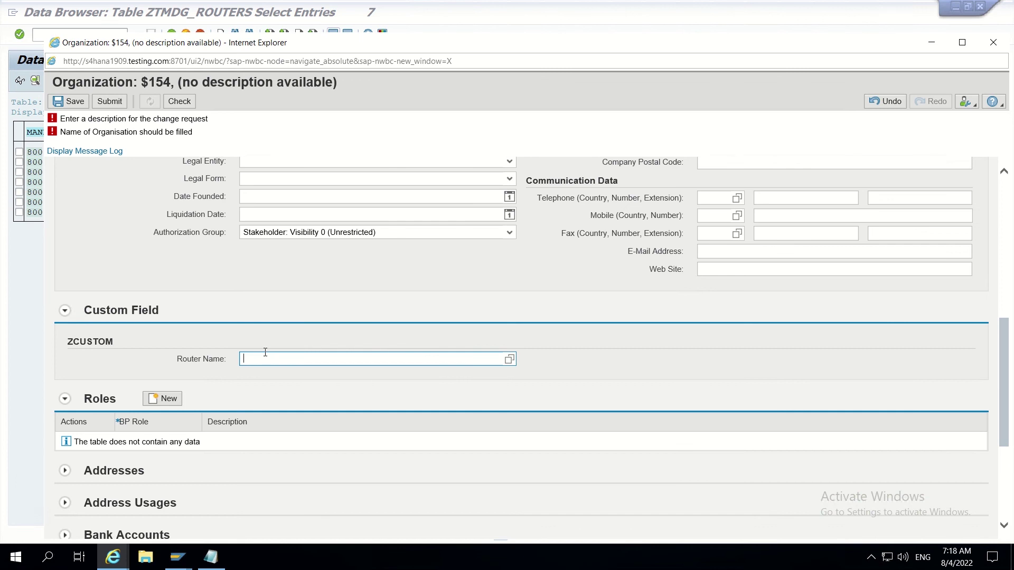
Step: Set the Router Name to ARABIA, check the change request, and highlight the message about the router field
text(AR)
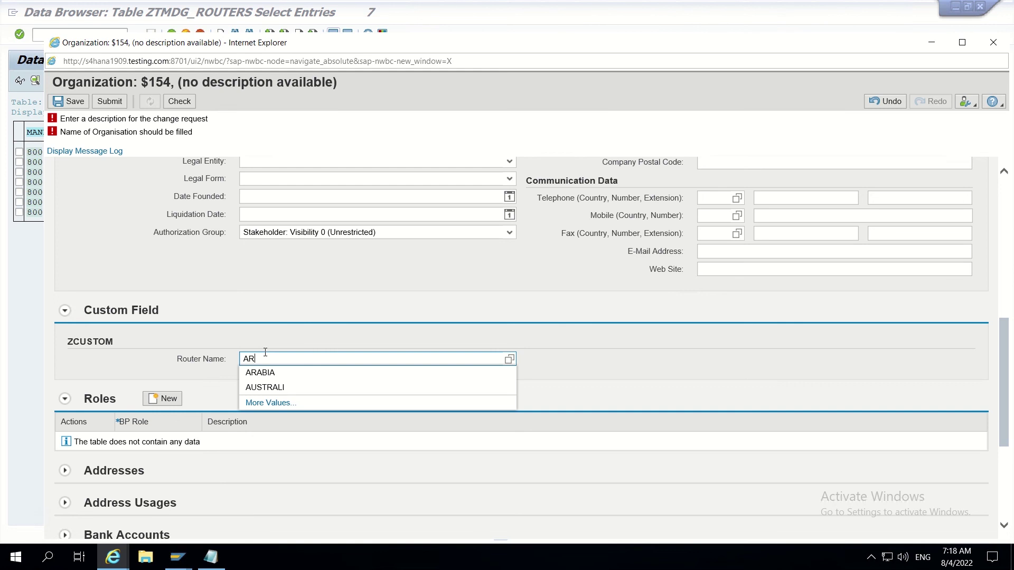
key(Down)
key(Return)
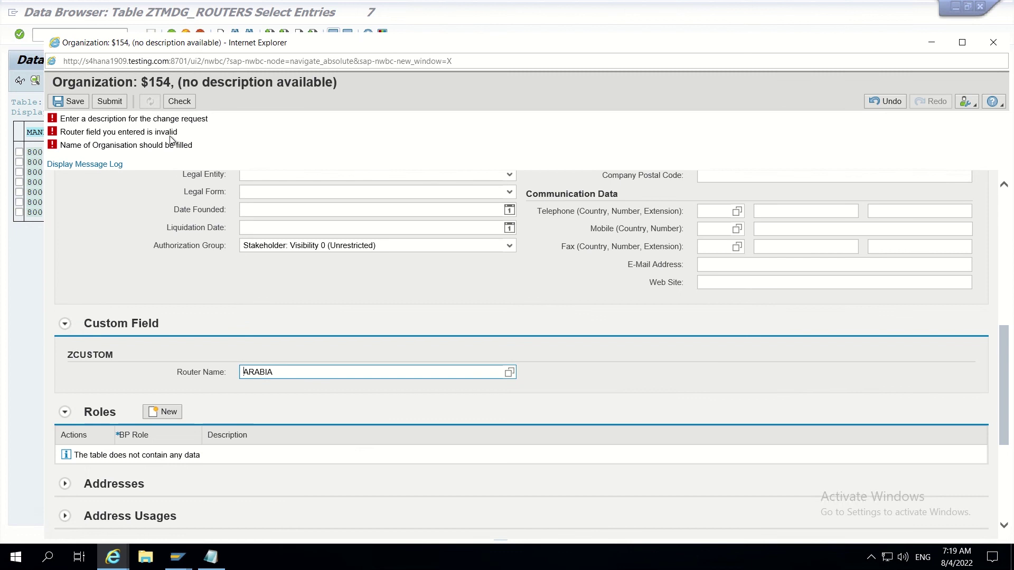
drag(178, 136, 62, 139)
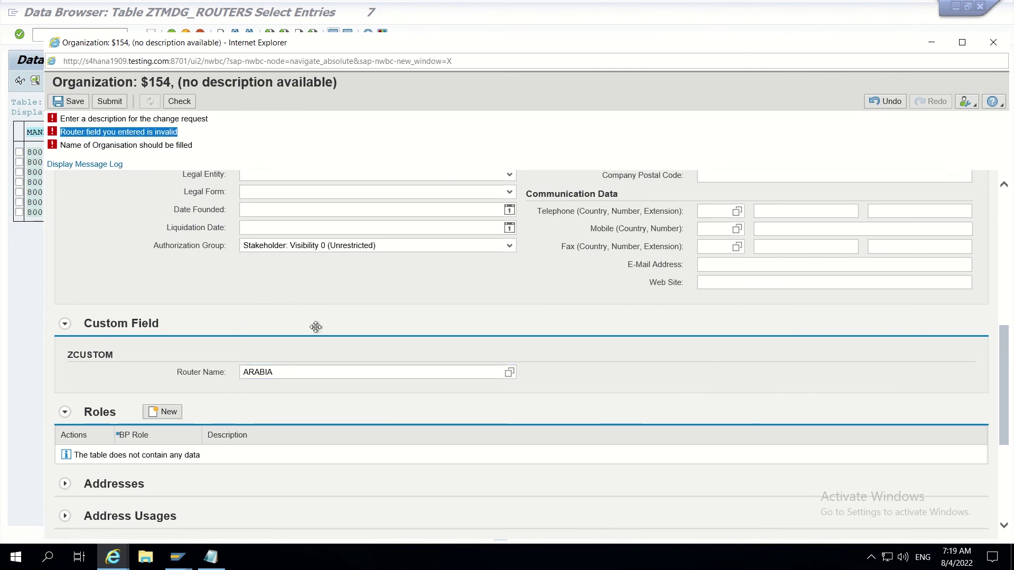
Step: Compare ARABIA with the router values listed in ZTMDG_ROUTERS, and return to the organization's change request
key(alt+Tab)
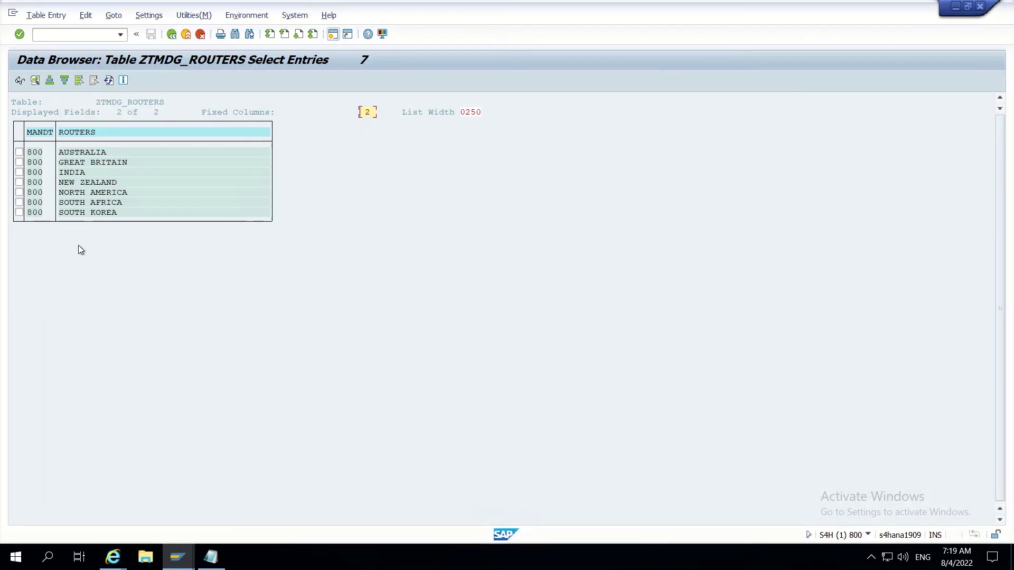
click(83, 152)
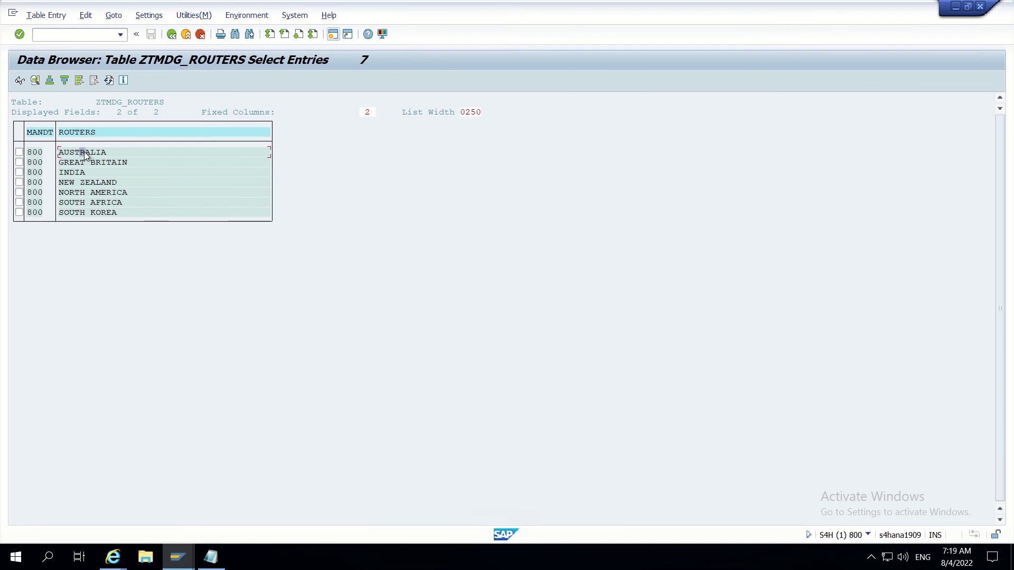
click(189, 554)
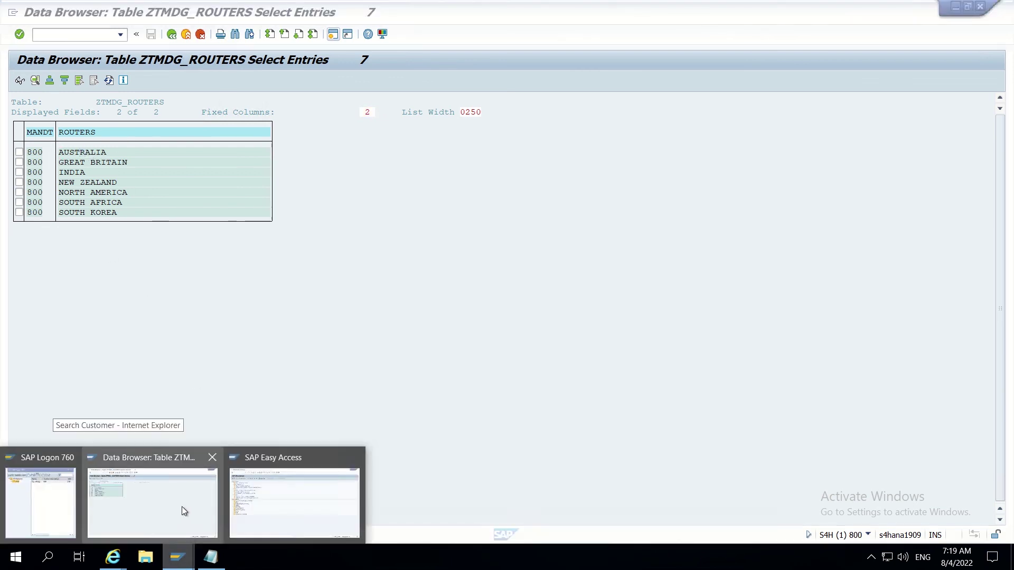
mouse_move(117, 559)
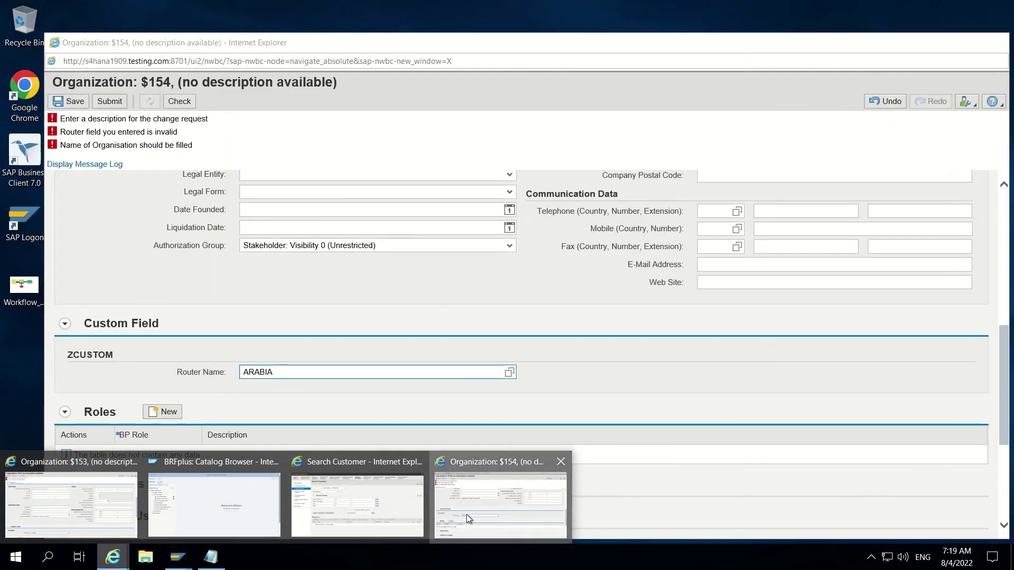
click(467, 515)
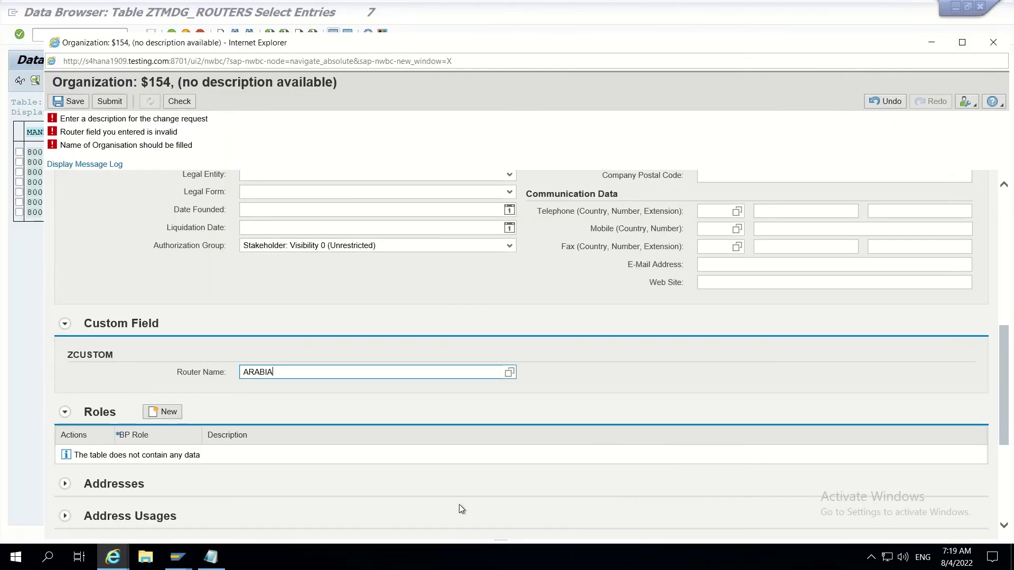